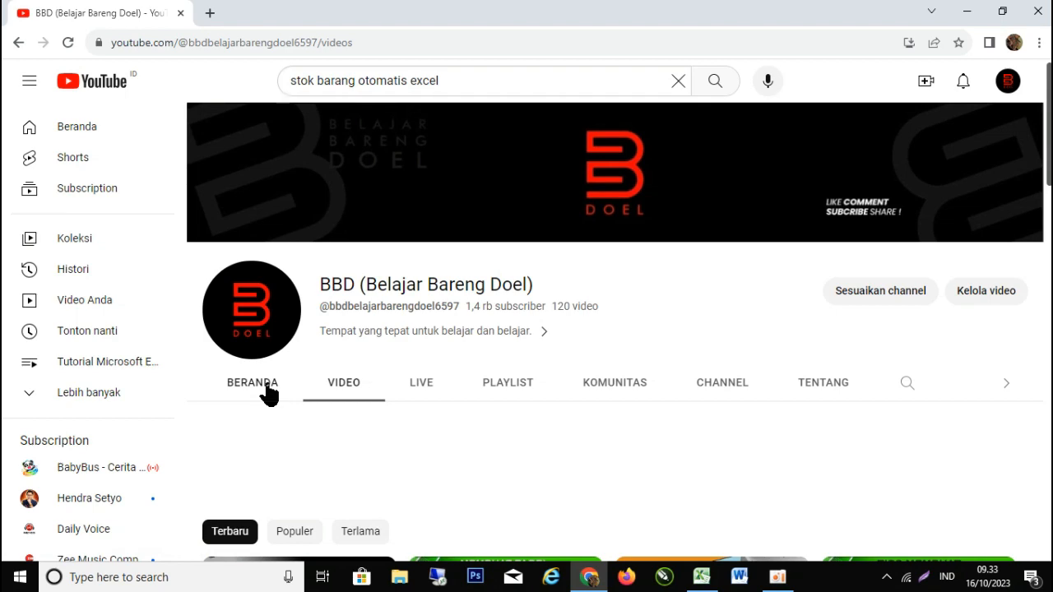
pyautogui.scroll(-2, 559, 400)
pyautogui.scroll(-2, 559, 400)
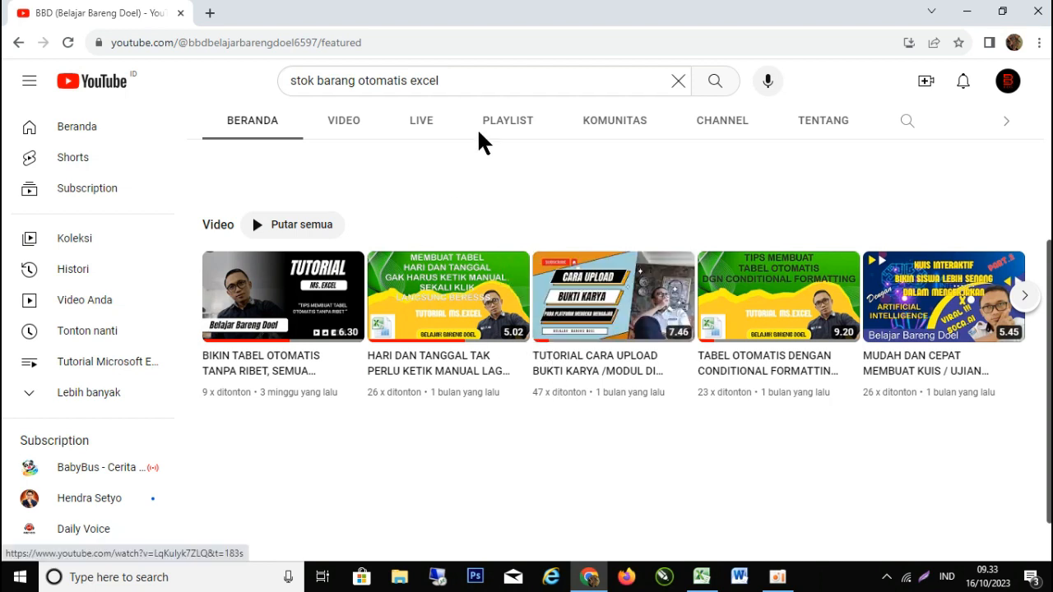
# Switch to Excel and open the recent workbook TUTORIAL TABEL
pyautogui.click(966, 18)
pyautogui.click(700, 577)
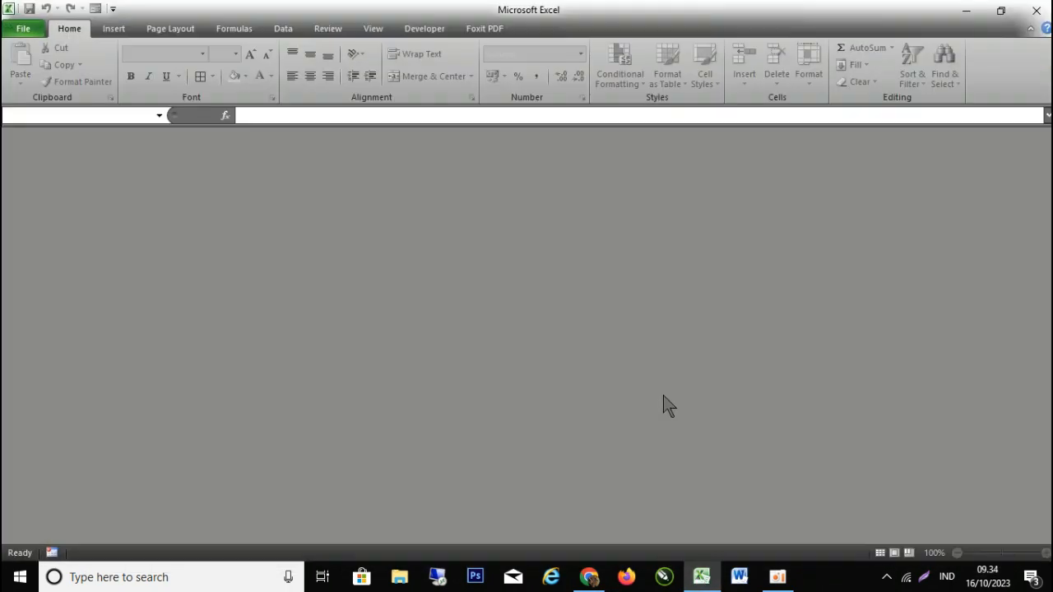
pyautogui.click(23, 31)
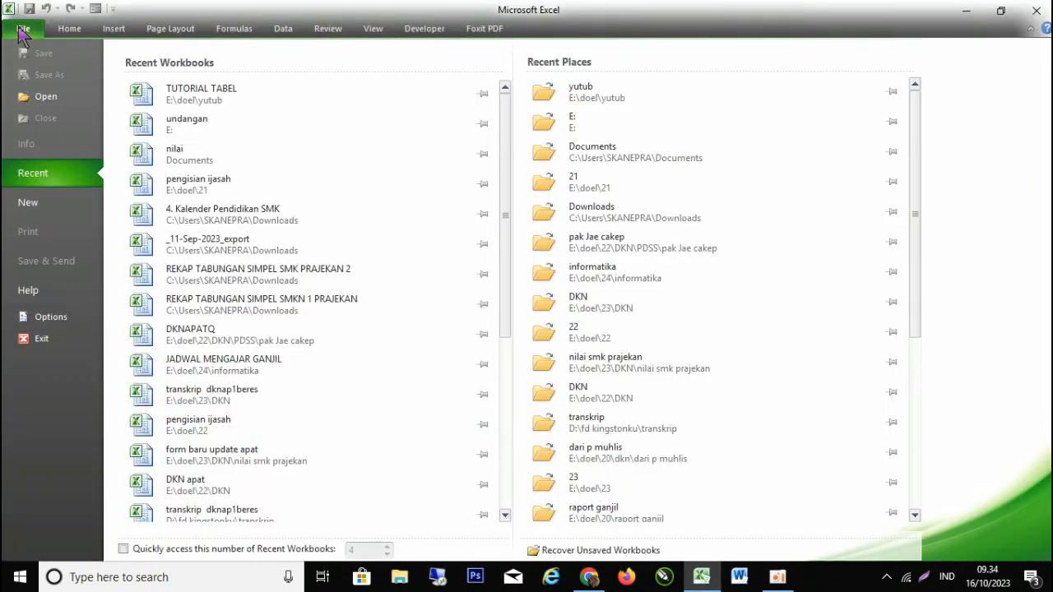
pyautogui.click(182, 88)
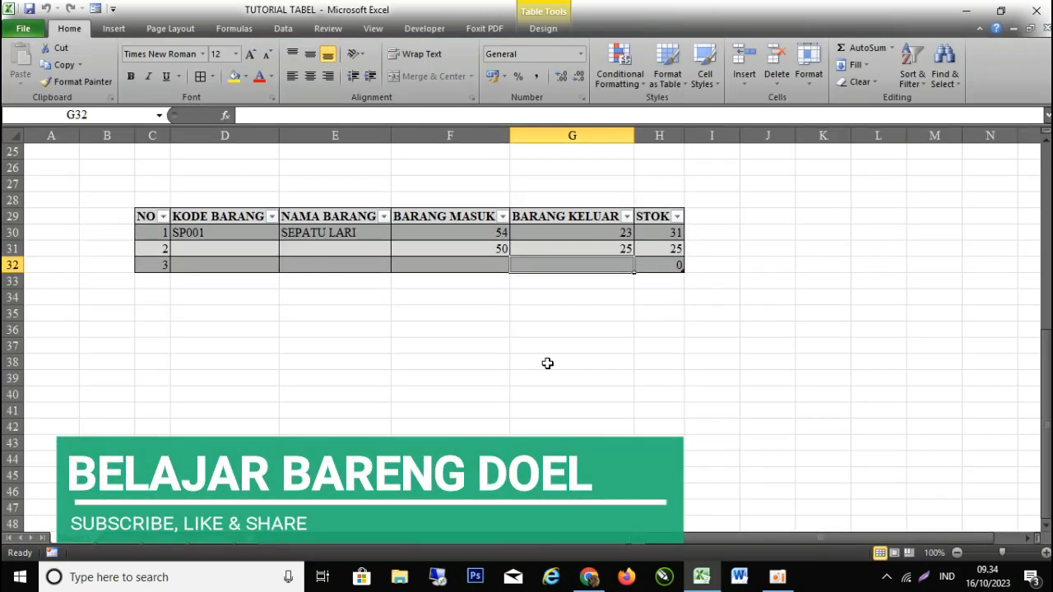
# Extend the stock table with three more rows numbered 4, 5 and 6 in the NO column
pyautogui.click(159, 280)
pyautogui.write('4')
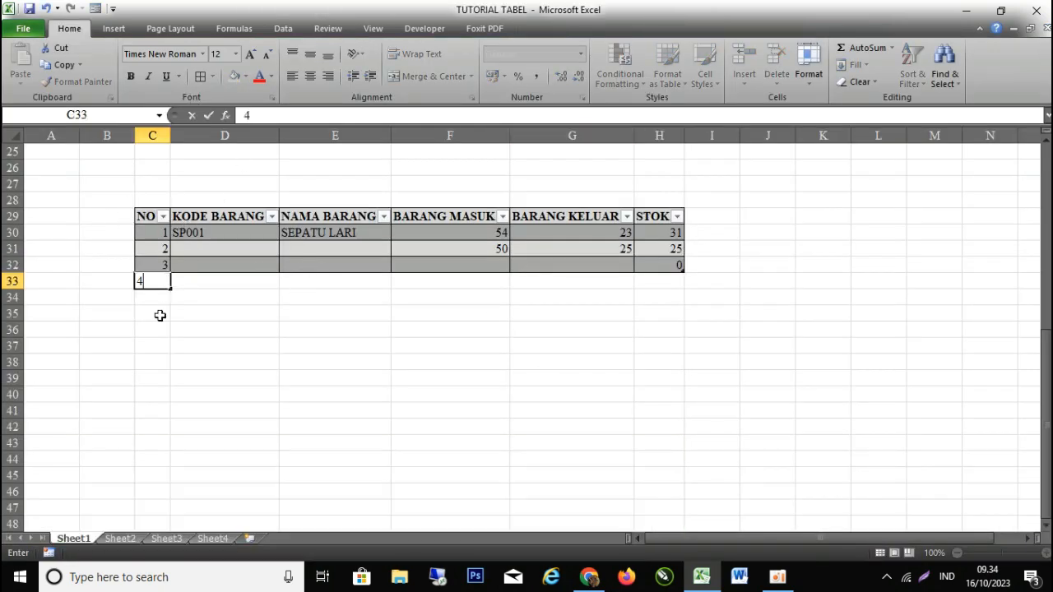
pyautogui.press('Return')
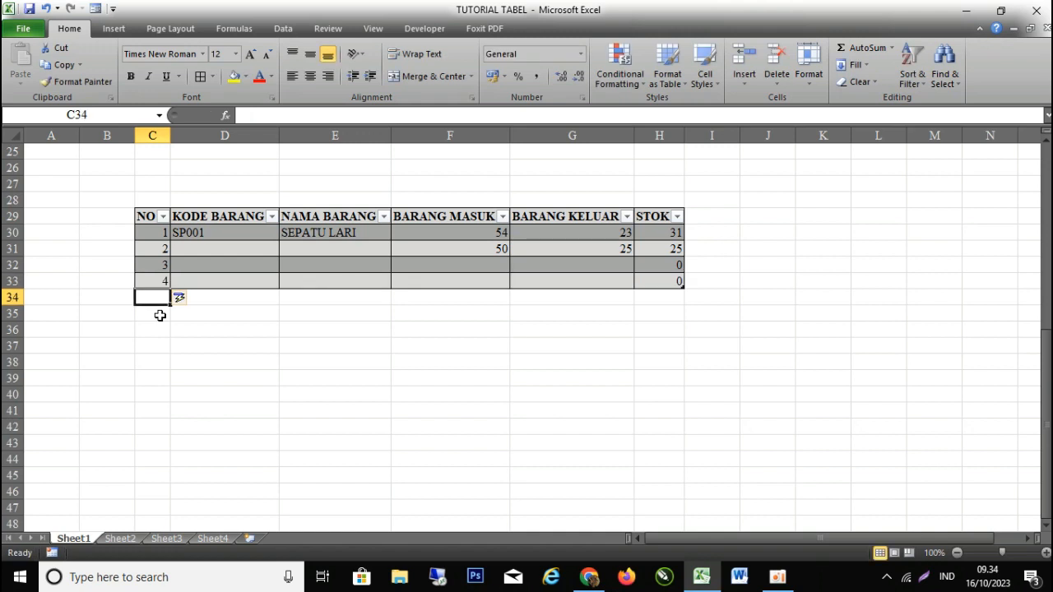
pyautogui.write('5')
pyautogui.press('Return')
pyautogui.write('6')
pyautogui.press('Return')
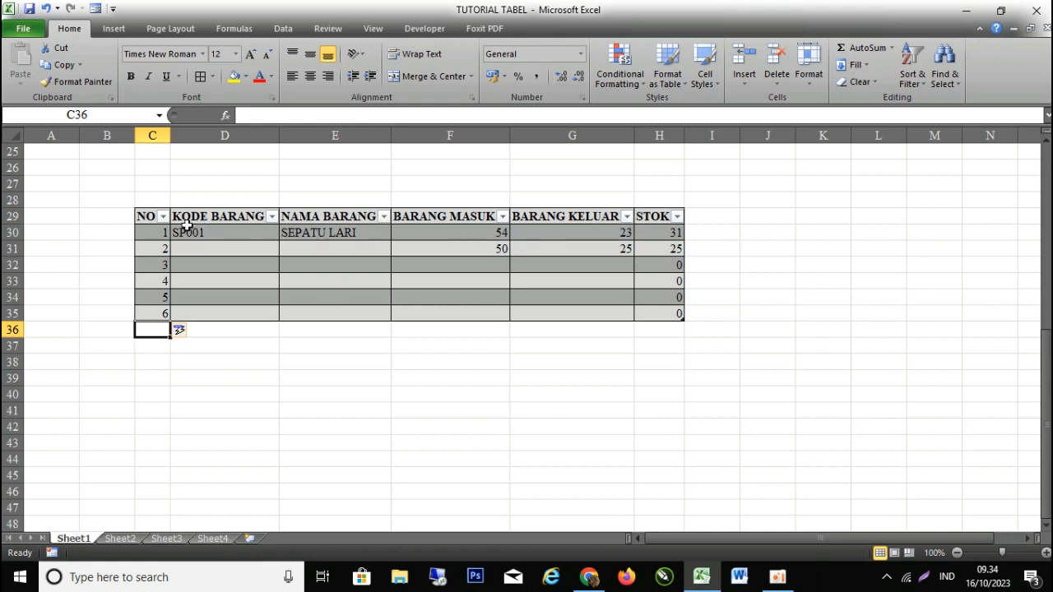
# Add the title "TABEL STOK BARANG" above the stock table, merged and centred across C27:H27
pyautogui.moveTo(161, 183); pyautogui.dragTo(638, 183)
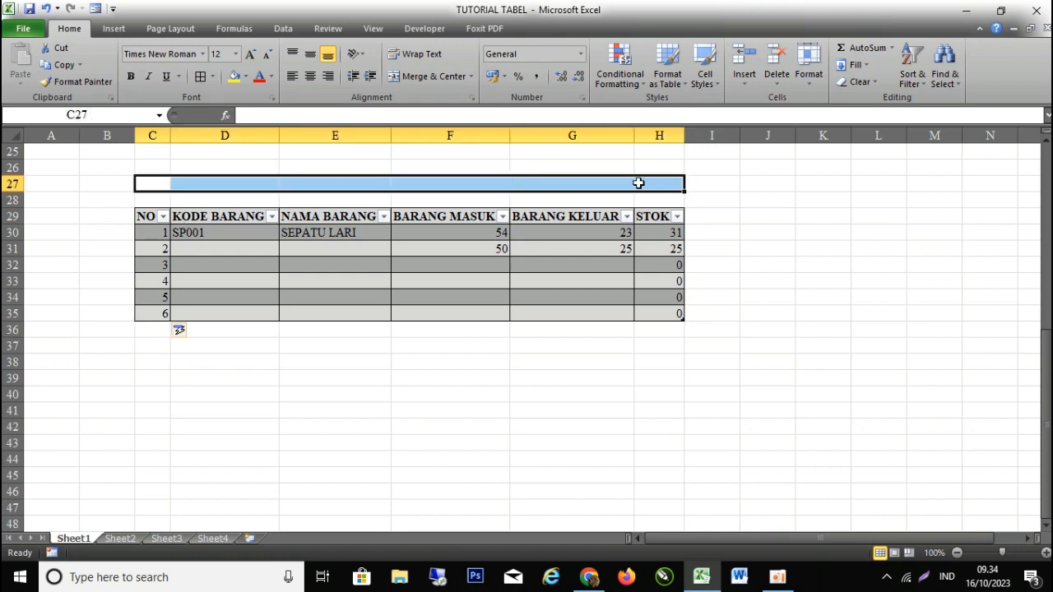
pyautogui.write('NAMA')
pyautogui.press('BackSpace')
pyautogui.press('BackSpace')
pyautogui.press('BackSpace')
pyautogui.press('BackSpace')
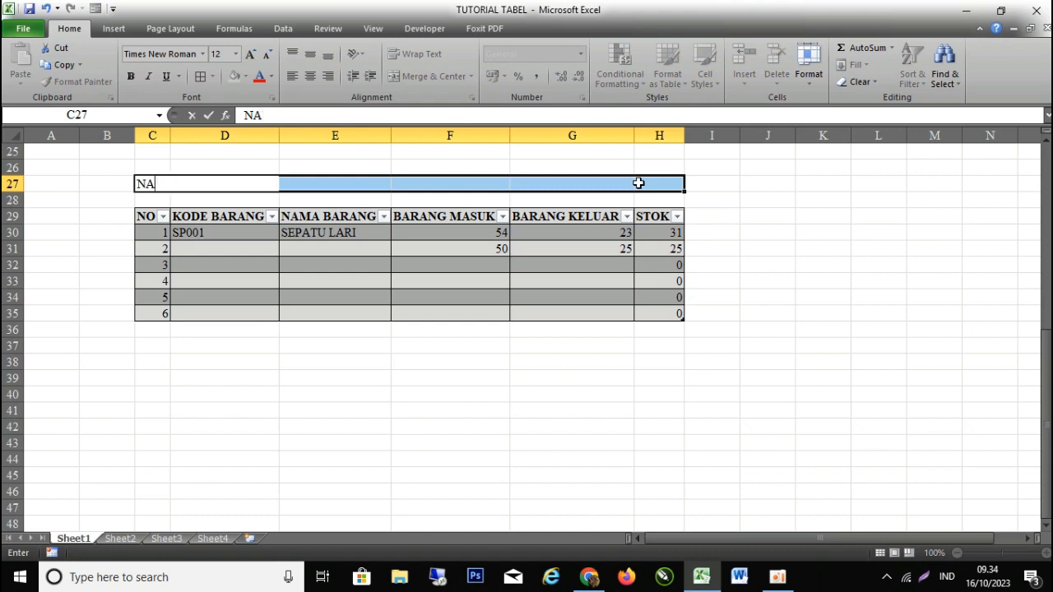
pyautogui.write('TABEL S')
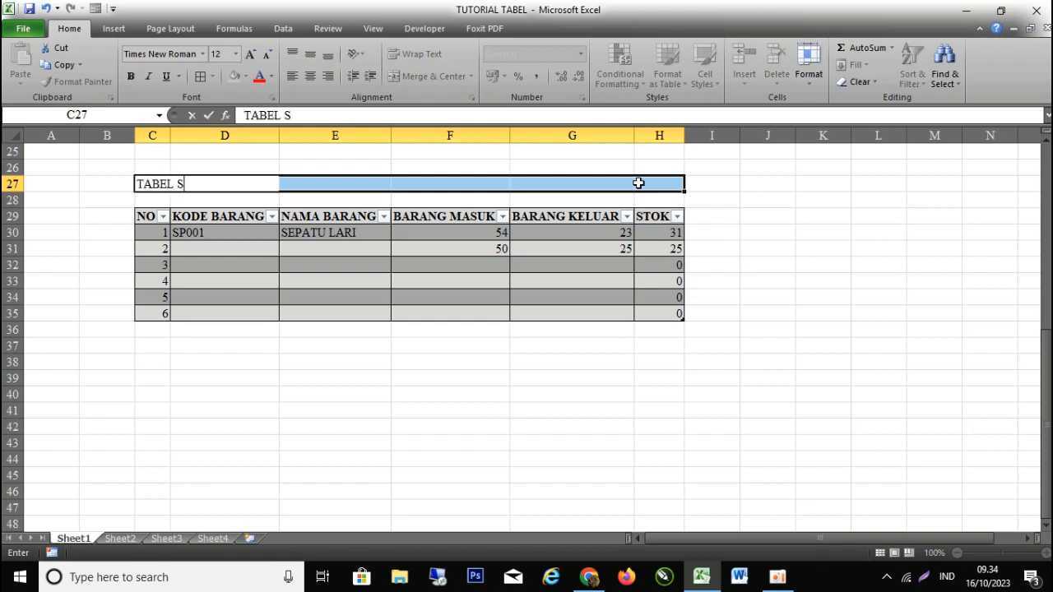
pyautogui.write('TOK BARANG')
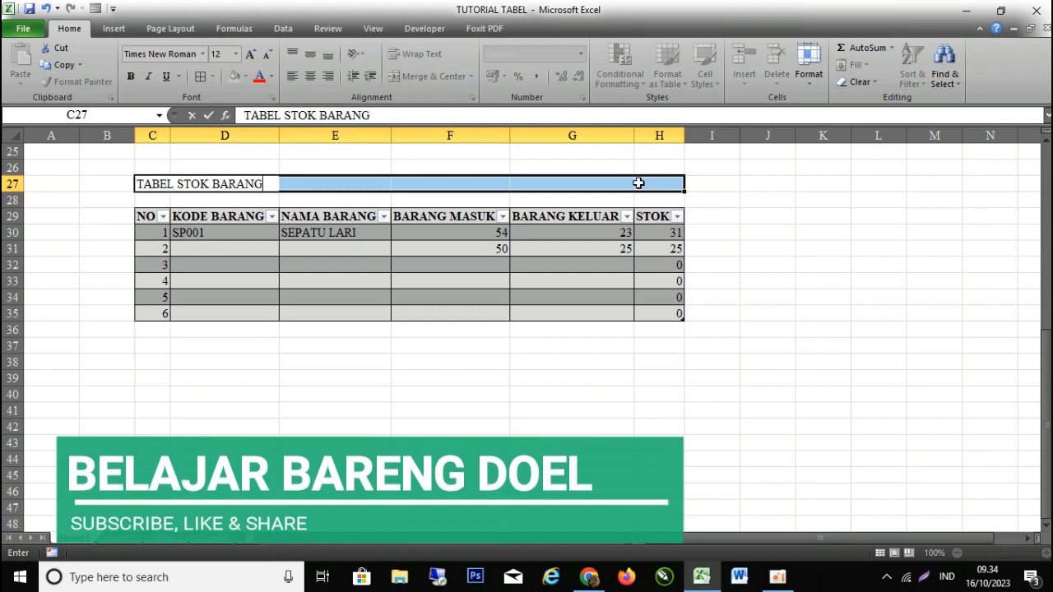
pyautogui.press('Return')
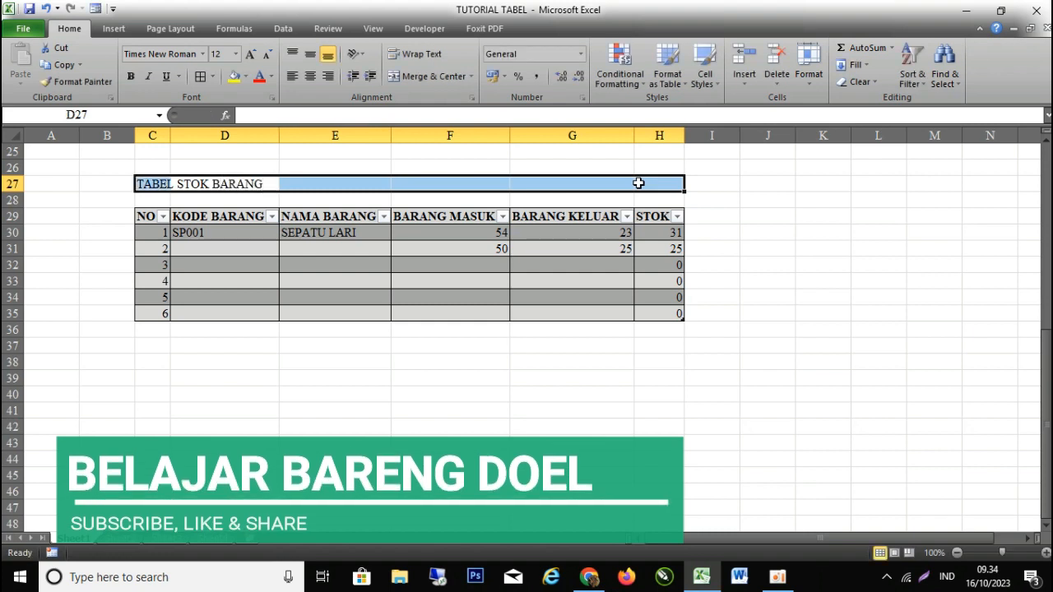
pyautogui.click(430, 76)
pyautogui.click(767, 185)
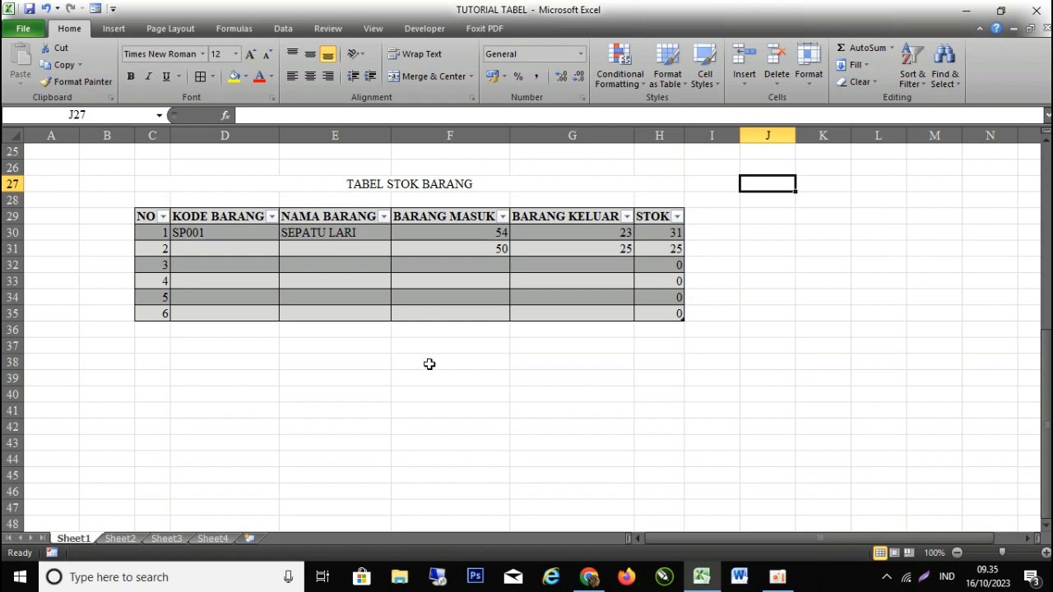
# Inspect the BARANG MASUK, BARANG KELUAR and STOK cells of the SEPATU LARI row, including the STOK formula
pyautogui.click(461, 229)
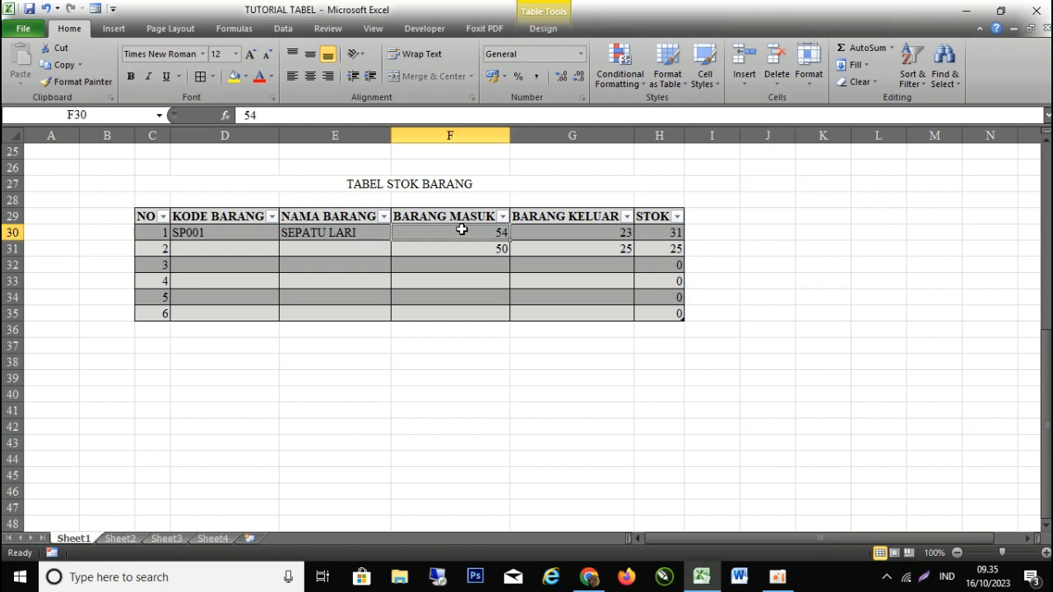
pyautogui.click(561, 237)
pyautogui.click(672, 232)
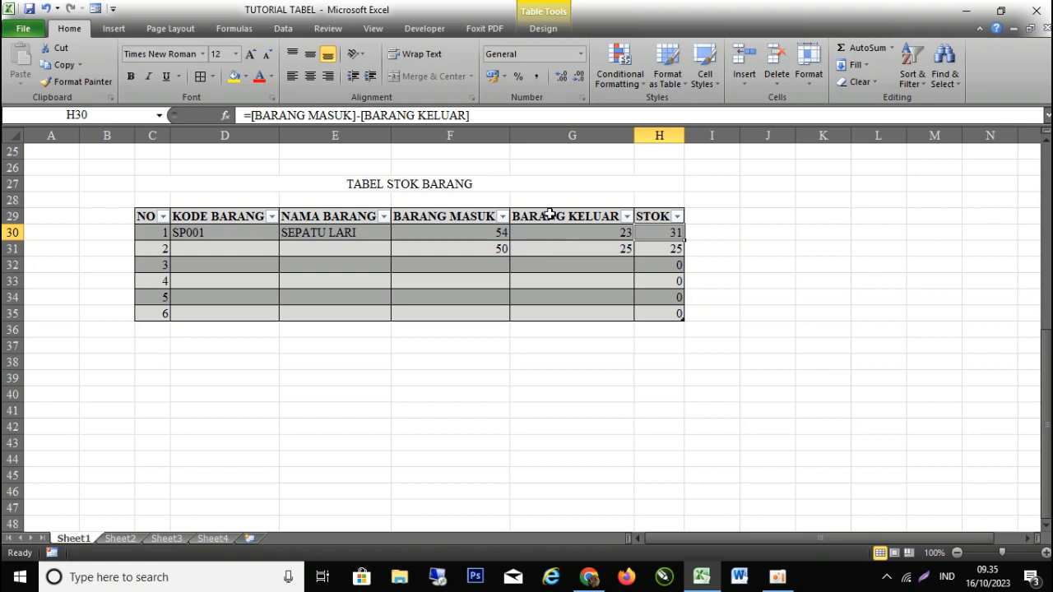
# On Sheet2, enter the title "Tabel barang masuk" in cell F3
pyautogui.click(117, 540)
pyautogui.click(305, 185)
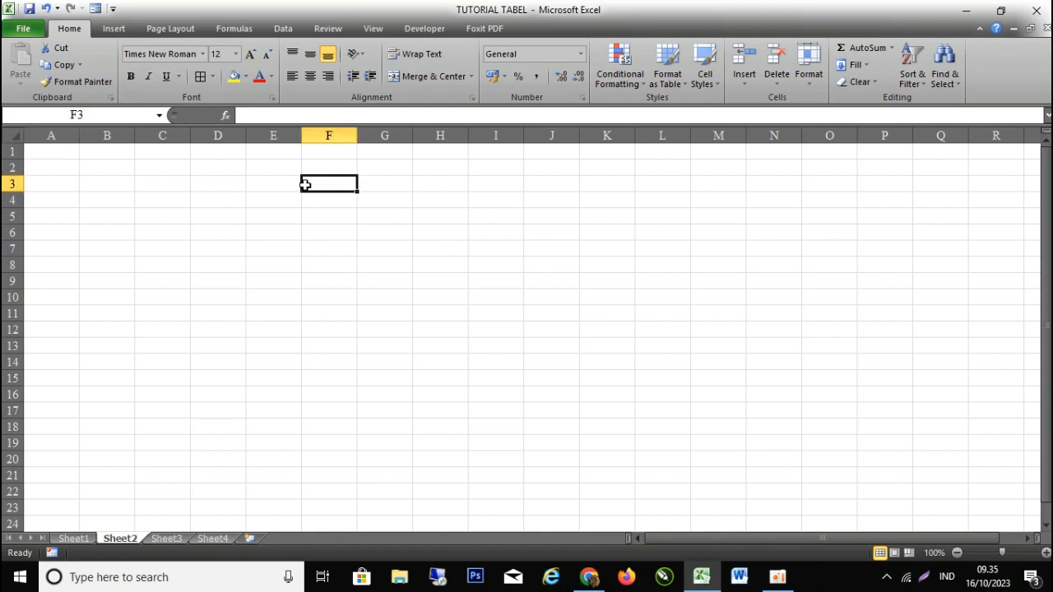
pyautogui.write('Tabel ')
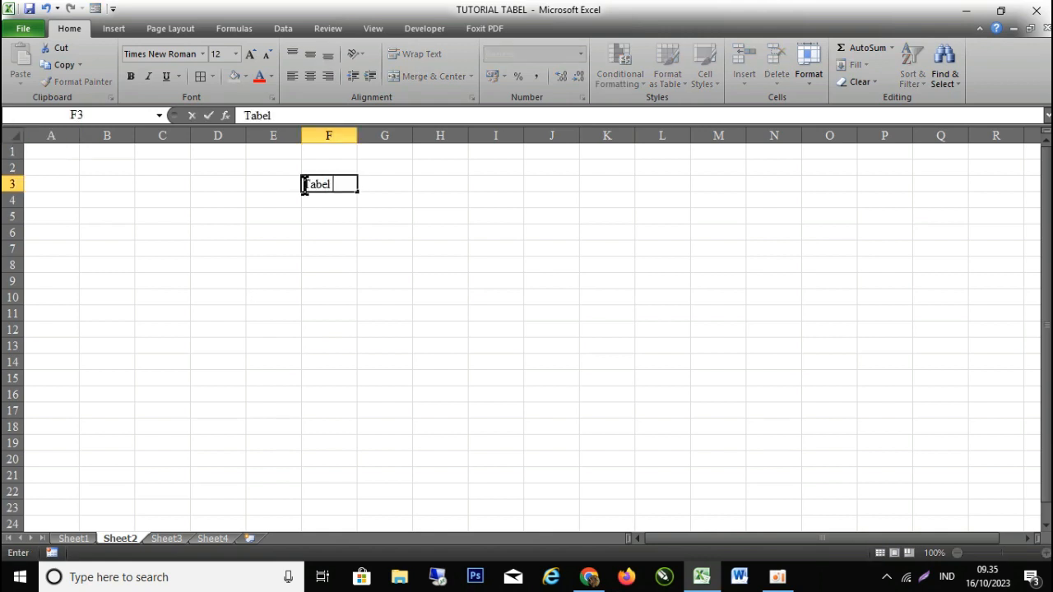
pyautogui.write('barang masuk')
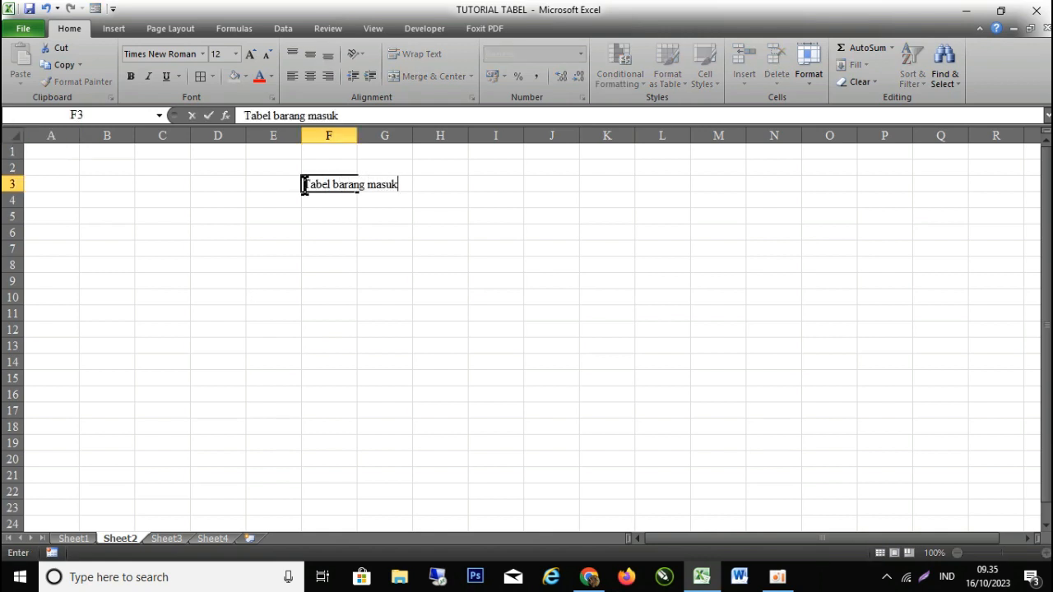
pyautogui.moveTo(309, 296); pyautogui.dragTo(310, 283)
# Enter the column headers no, tanggal, kode barang, nama barang and jumlah in cells D5 to H5
pyautogui.click(183, 216)
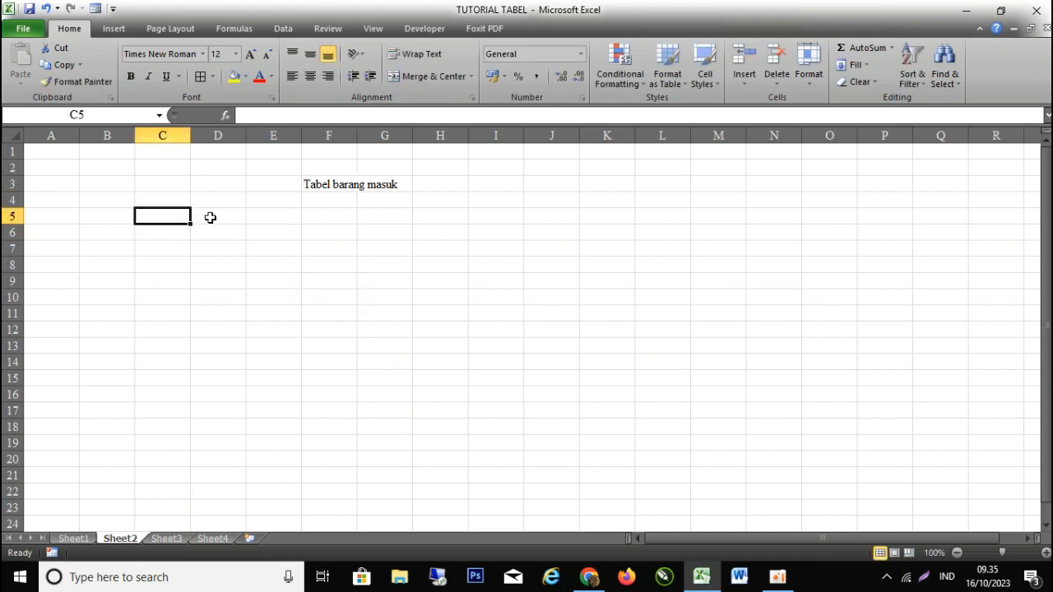
pyautogui.click(210, 217)
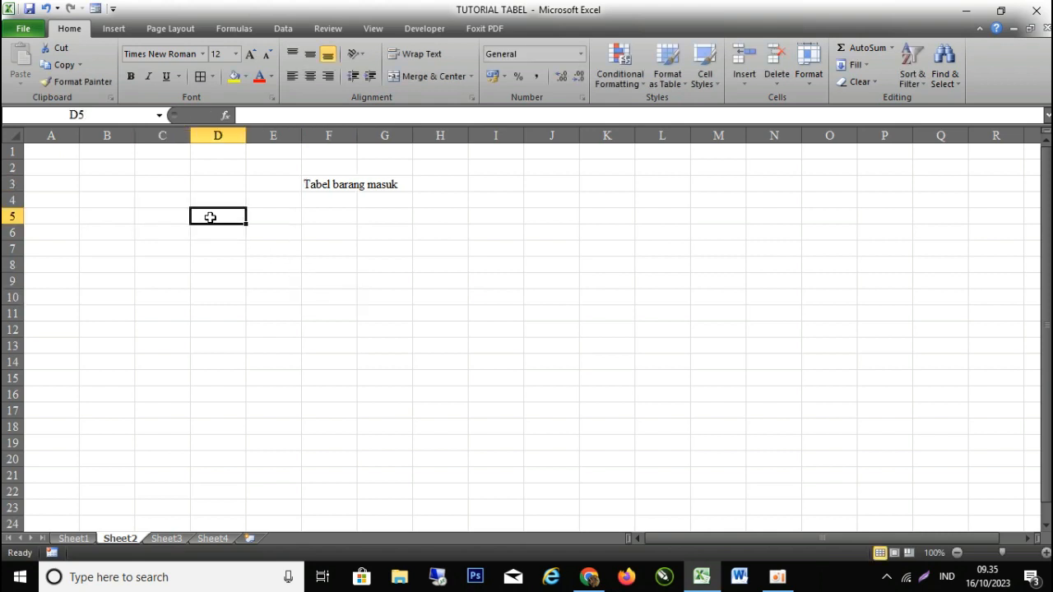
pyautogui.write('no')
pyautogui.press('Tab')
pyautogui.write('tangga')
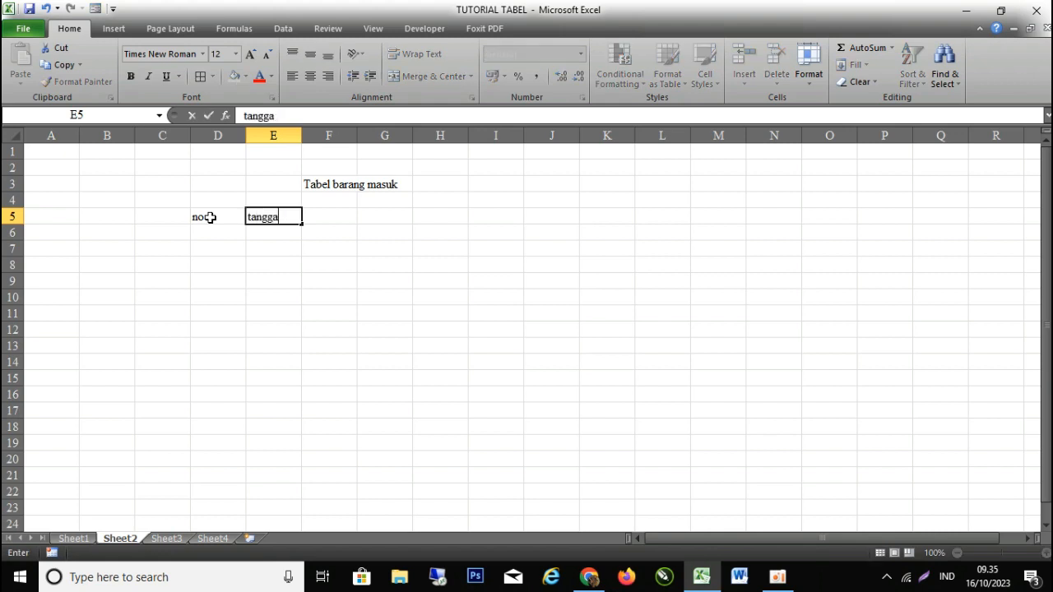
pyautogui.press('Tab')
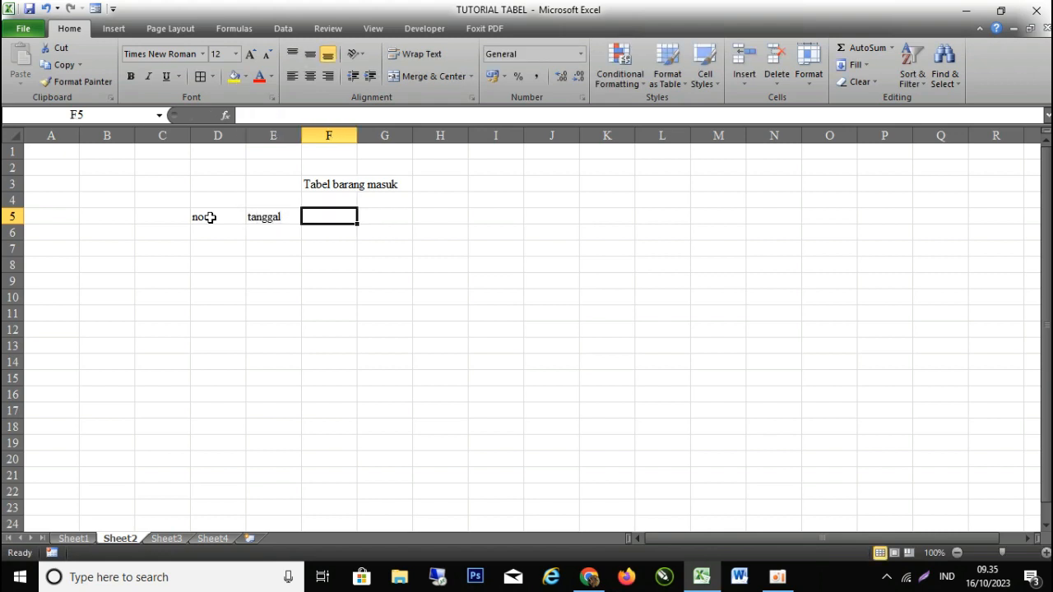
pyautogui.write('kode barang')
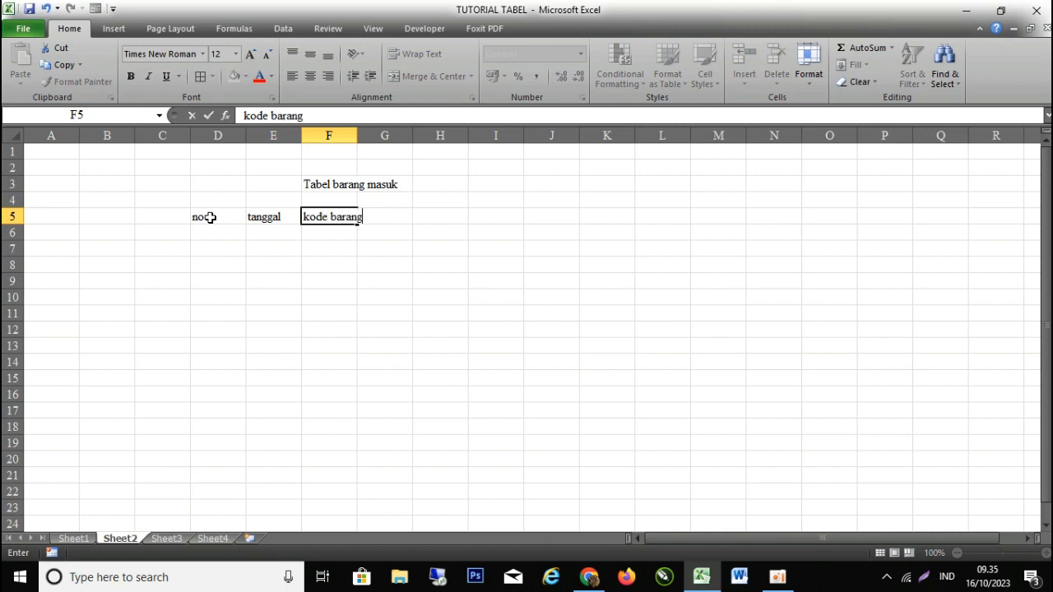
pyautogui.press('Tab')
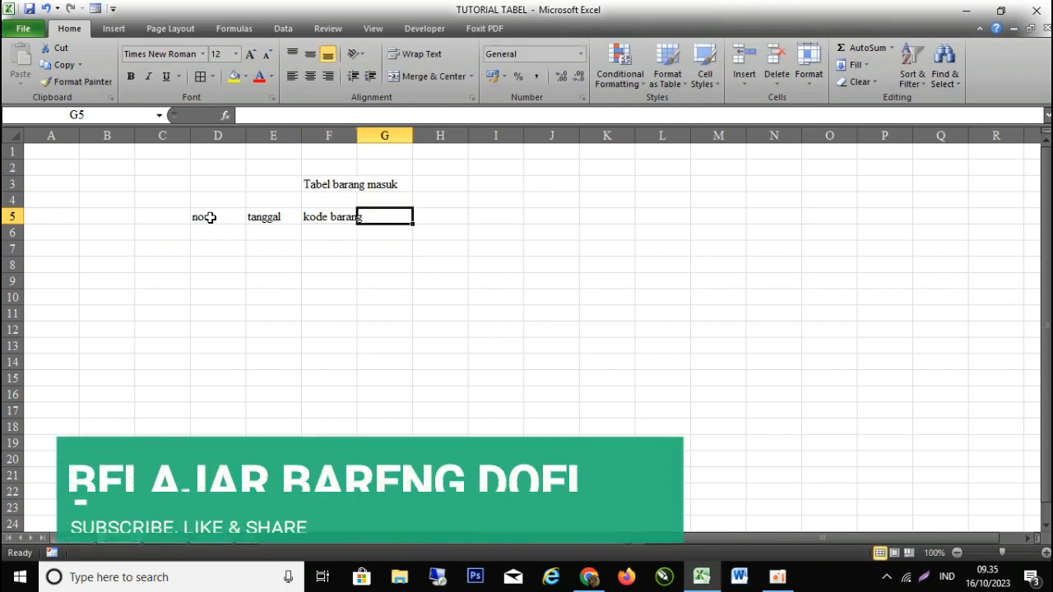
pyautogui.write('nama ba')
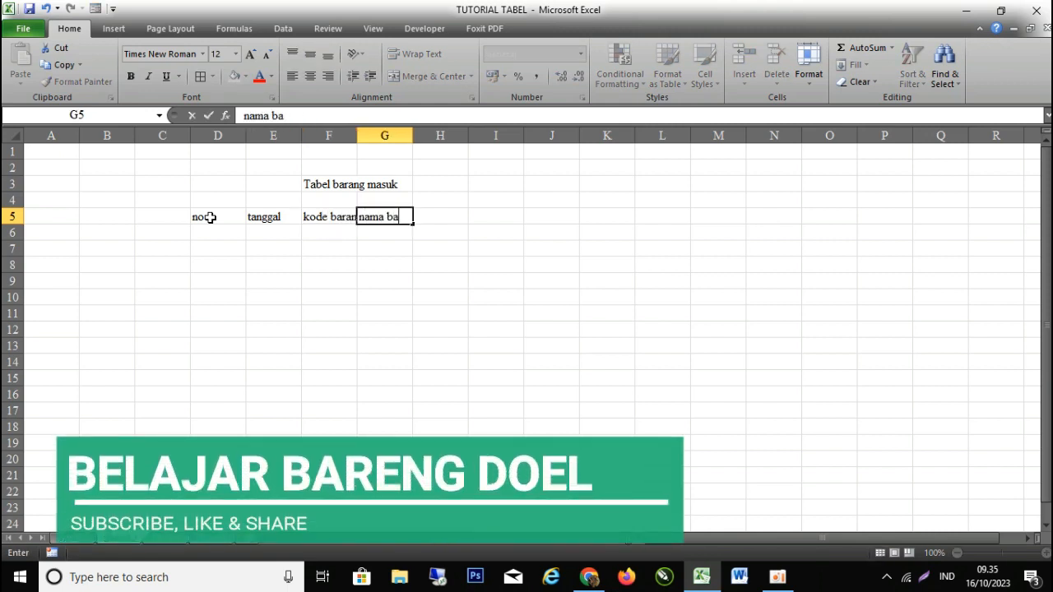
pyautogui.write('rng')
pyautogui.press('Tab')
pyautogui.write('jumla')
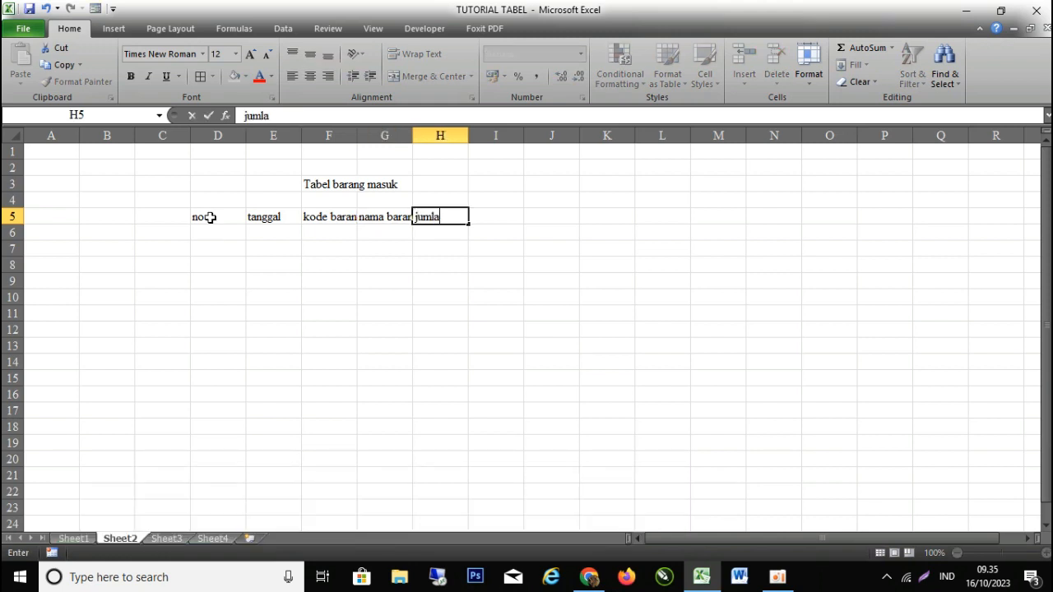
pyautogui.click(341, 188)
pyautogui.click(452, 218)
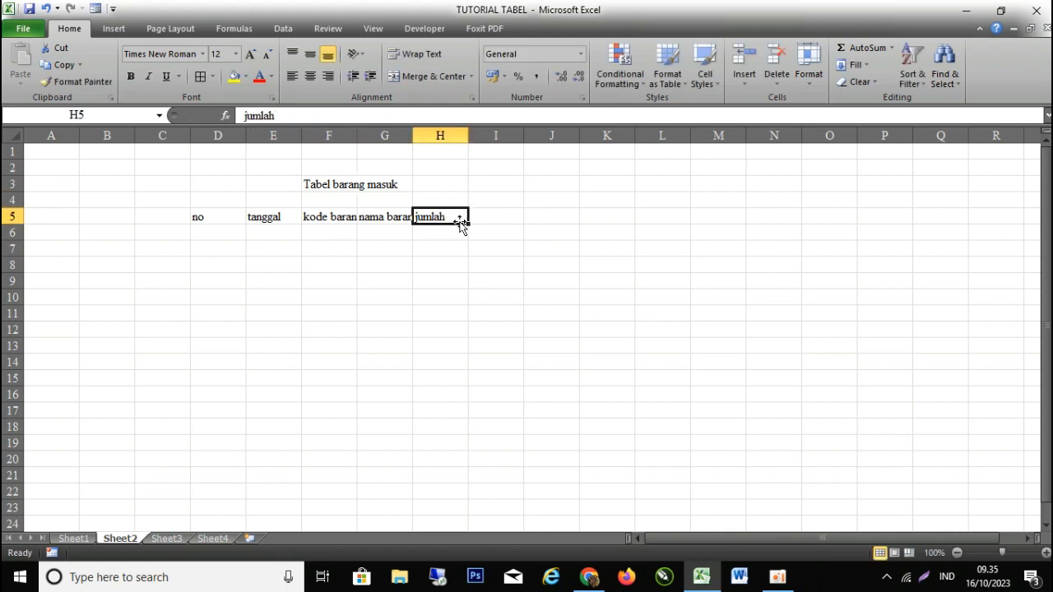
# Turn the header row D5:H5 into an Excel table, using its first row as headers
pyautogui.click(204, 215)
pyautogui.moveTo(204, 215); pyautogui.dragTo(440, 217)
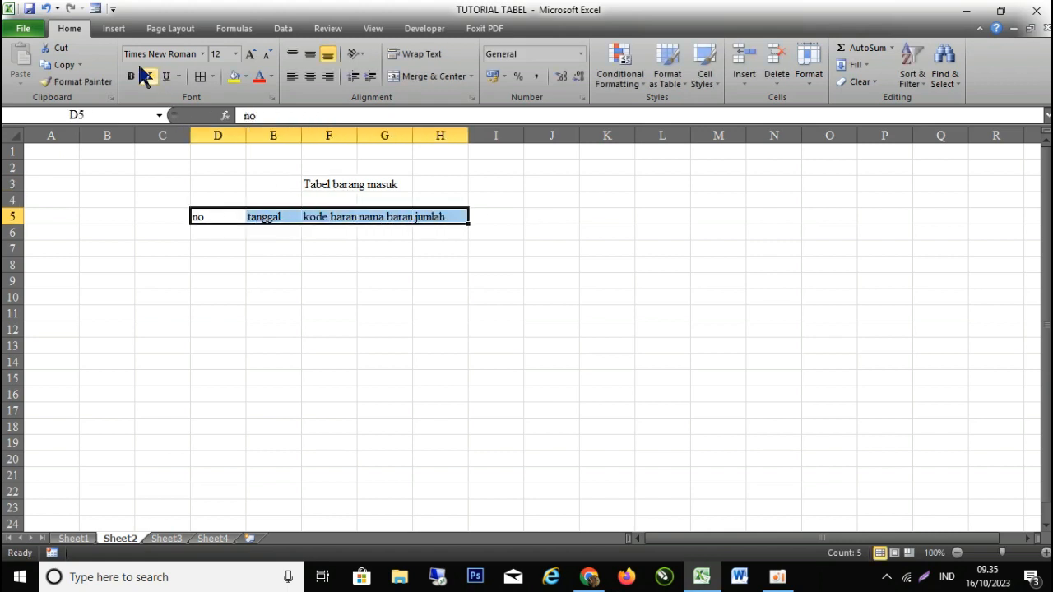
pyautogui.click(115, 30)
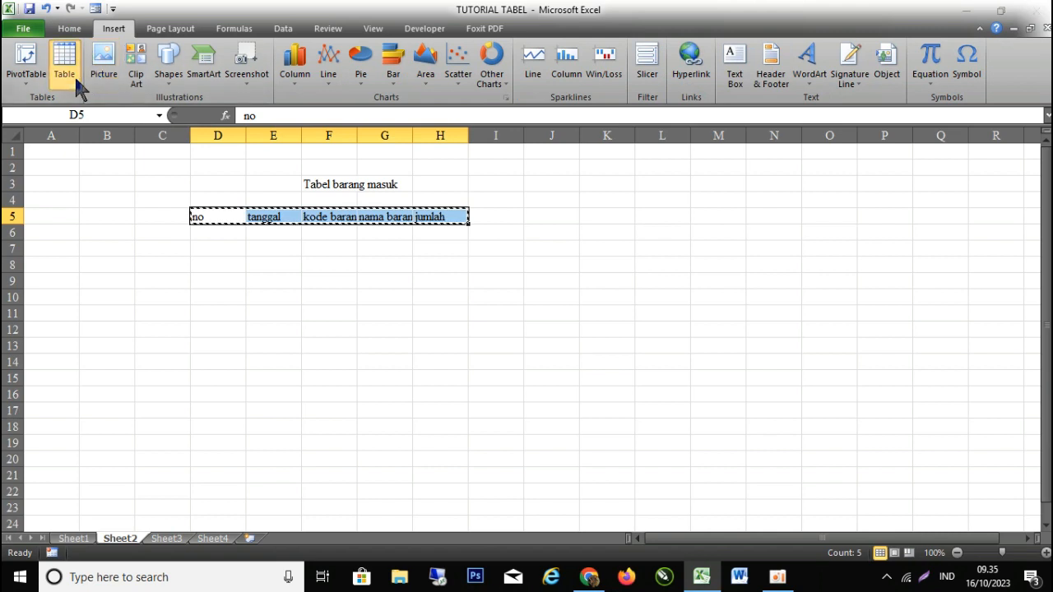
pyautogui.click(73, 73)
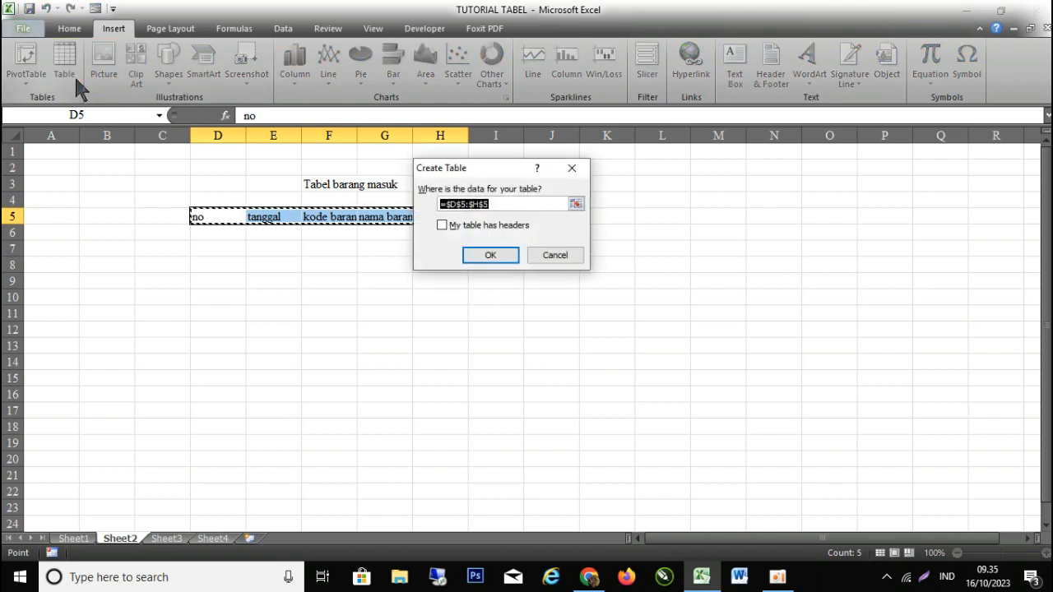
pyautogui.click(498, 224)
pyautogui.click(494, 255)
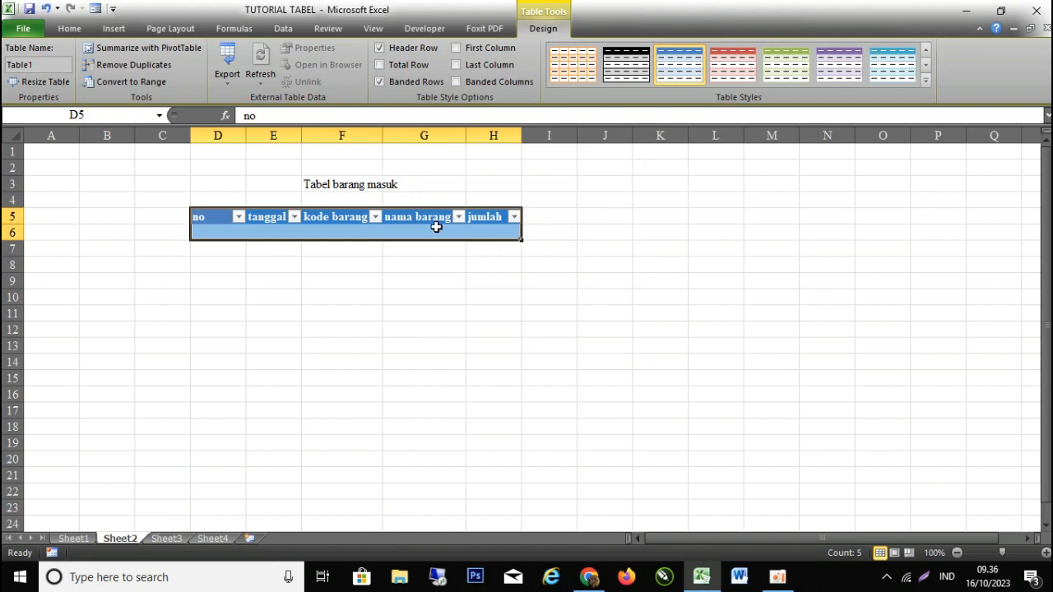
pyautogui.click(275, 264)
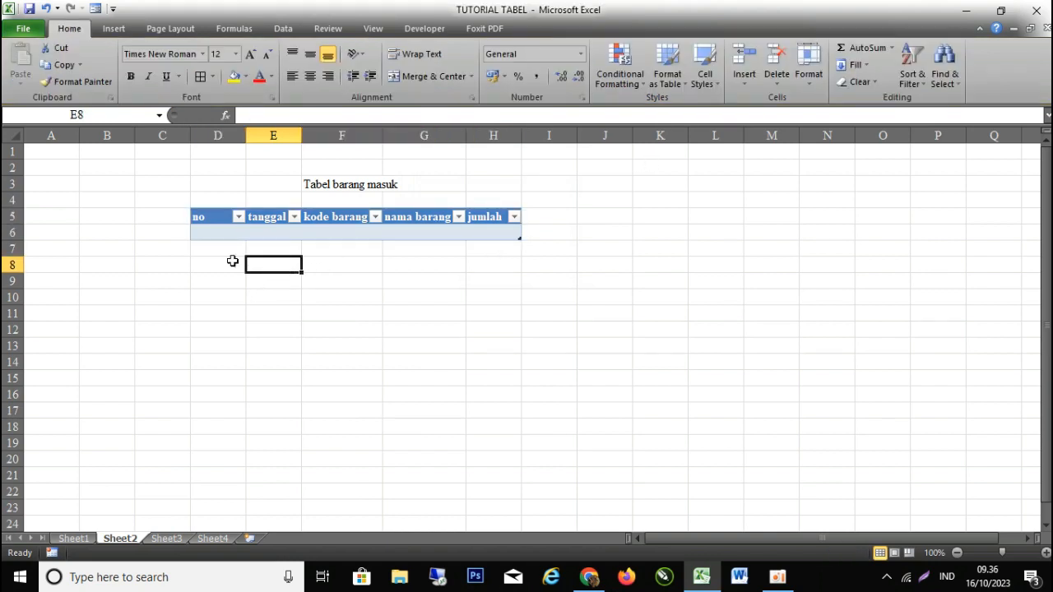
# Number the first two rows of the incoming goods table 1 and 2 in the no column
pyautogui.click(219, 238)
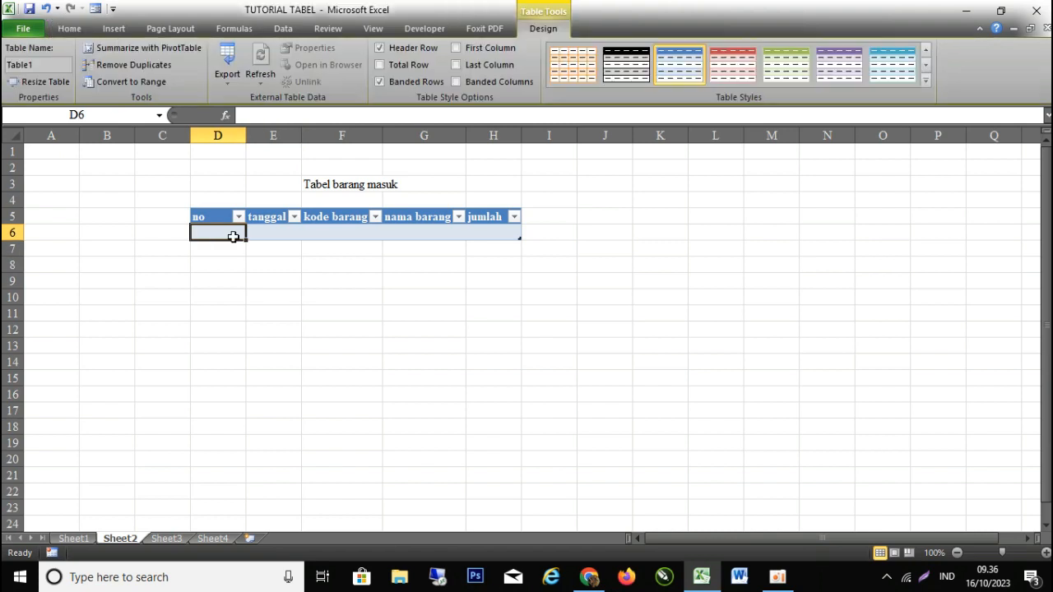
pyautogui.click(271, 230)
pyautogui.click(217, 234)
pyautogui.write('1')
pyautogui.press('Return')
pyautogui.write('2')
pyautogui.press('Return')
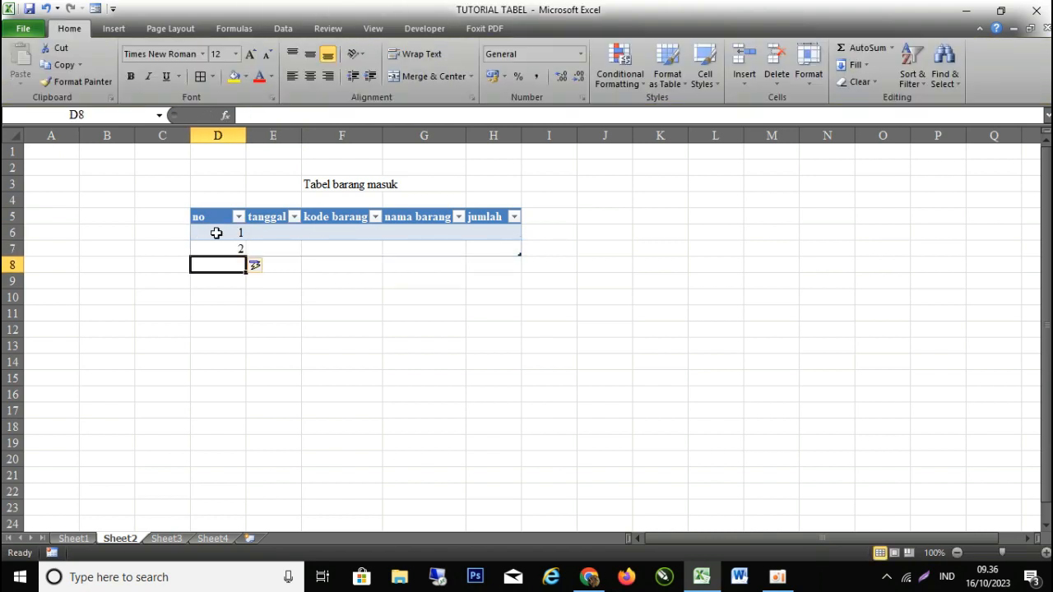
pyautogui.press('Return')
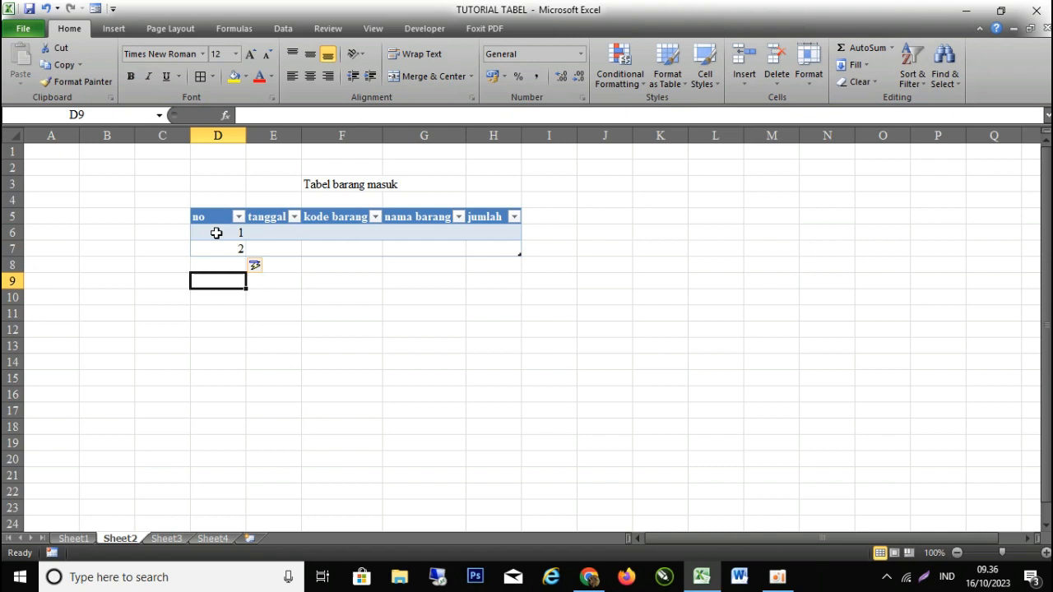
pyautogui.click(290, 229)
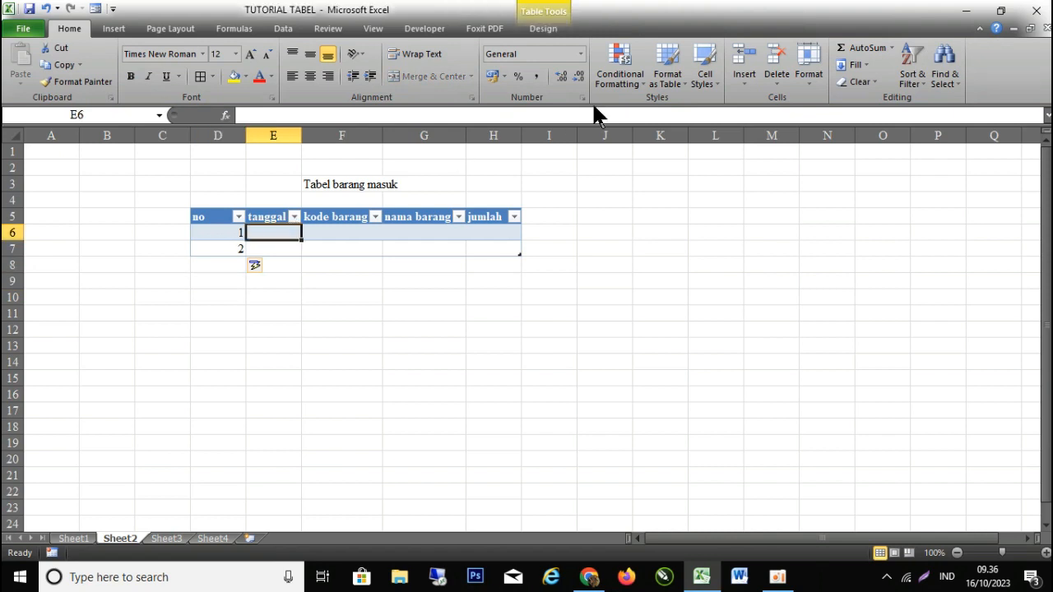
pyautogui.click(360, 235)
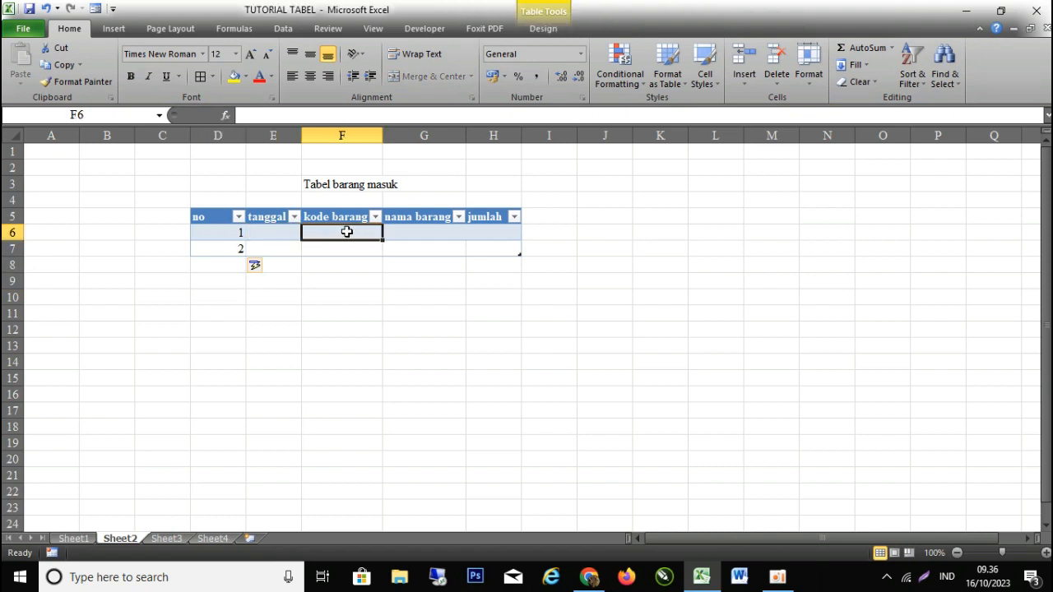
pyautogui.click(425, 227)
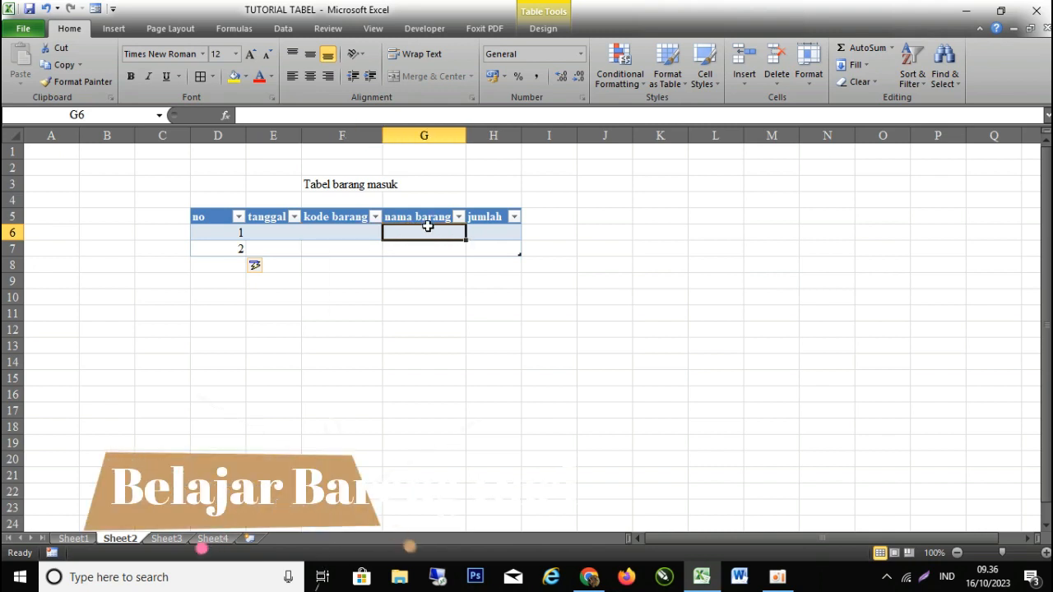
pyautogui.click(344, 232)
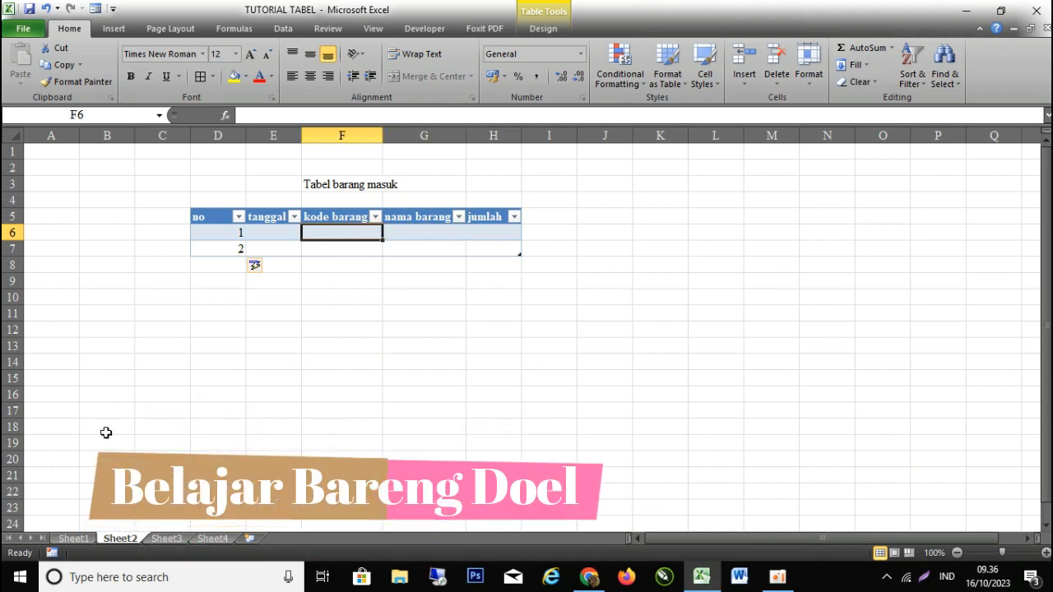
pyautogui.click(74, 539)
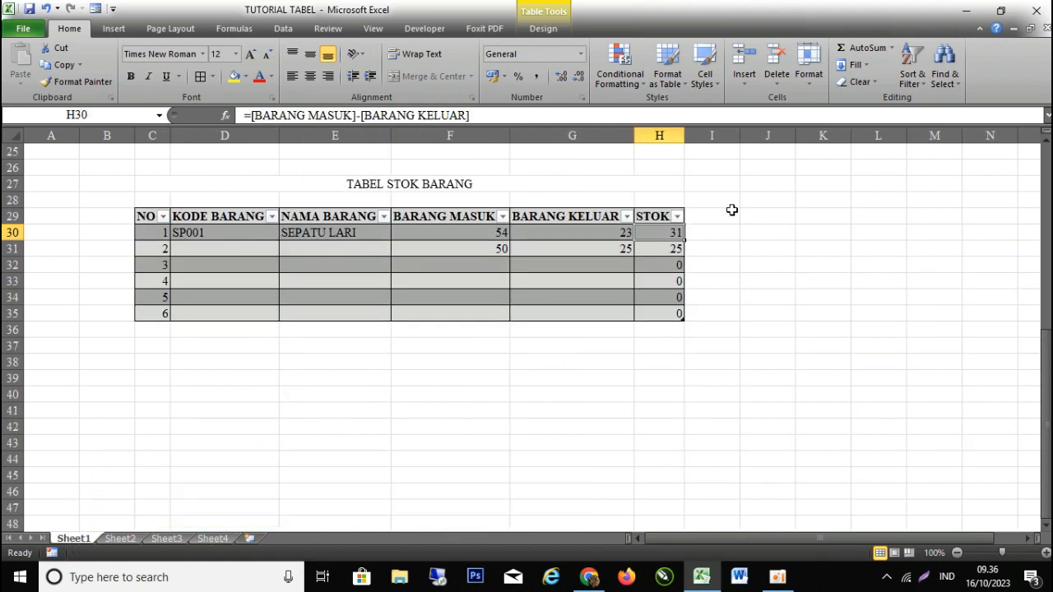
pyautogui.click(124, 540)
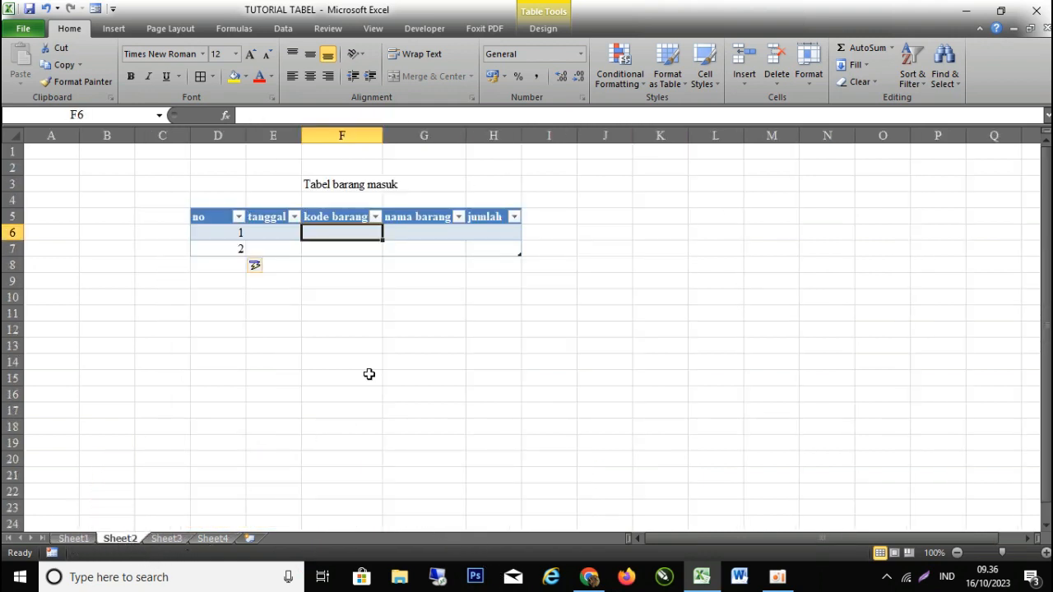
# In G6, enter a VLOOKUP of the row's kode barang in the Sheet1 stock table's KODE BARANG to NAMA BARANG columns, column index 2, FALSE for exact match
pyautogui.click(405, 231)
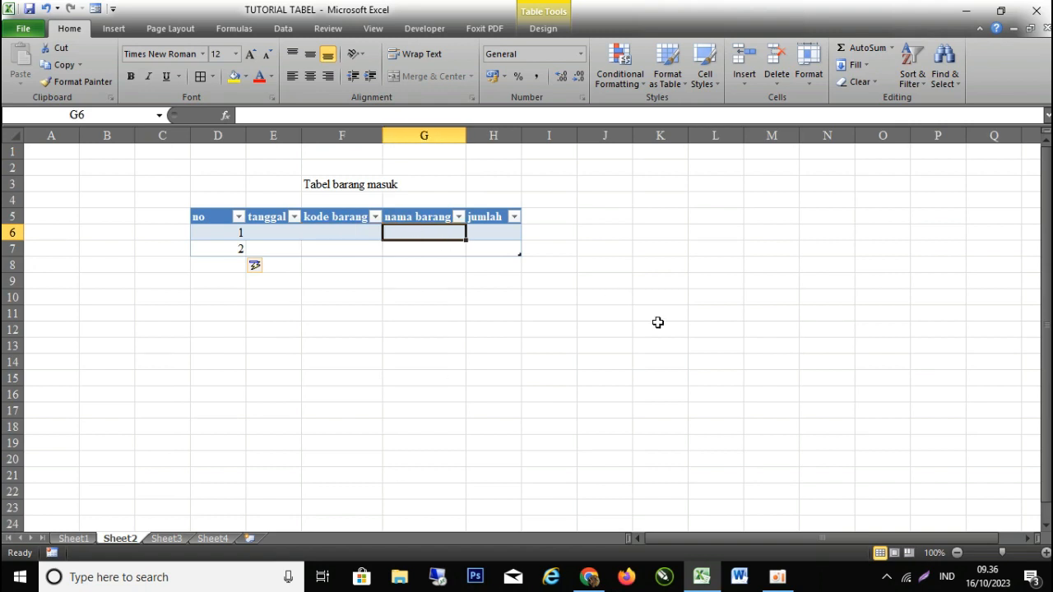
pyautogui.write('=vloo')
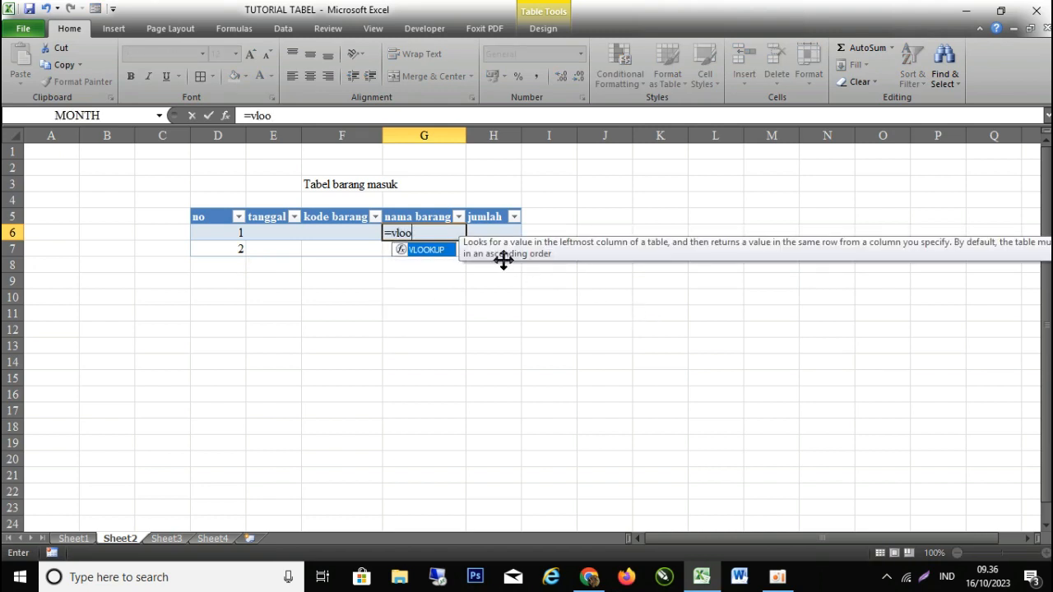
pyautogui.doubleClick(435, 250)
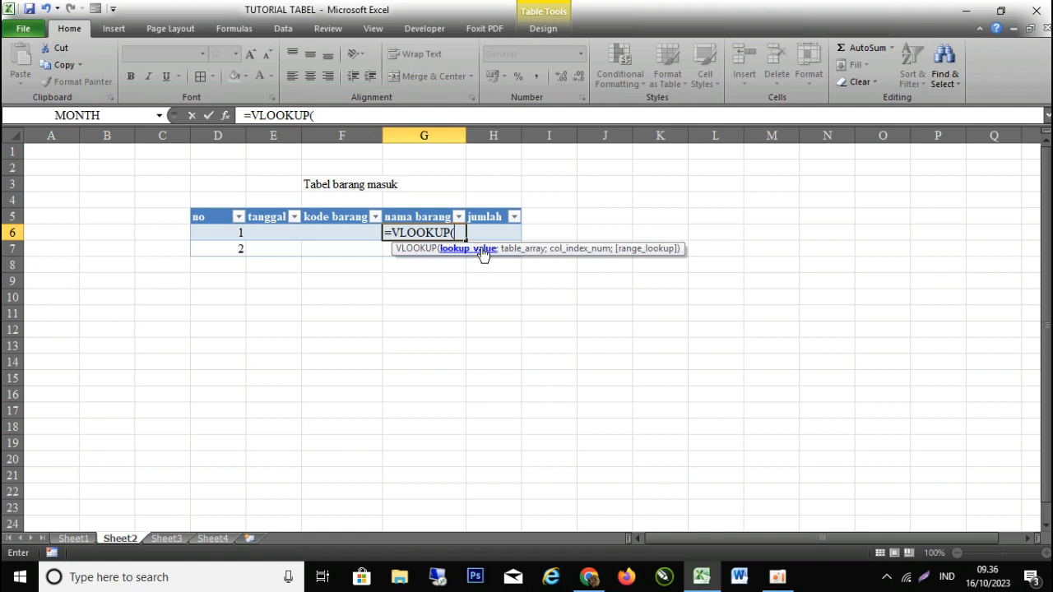
pyautogui.click(320, 233)
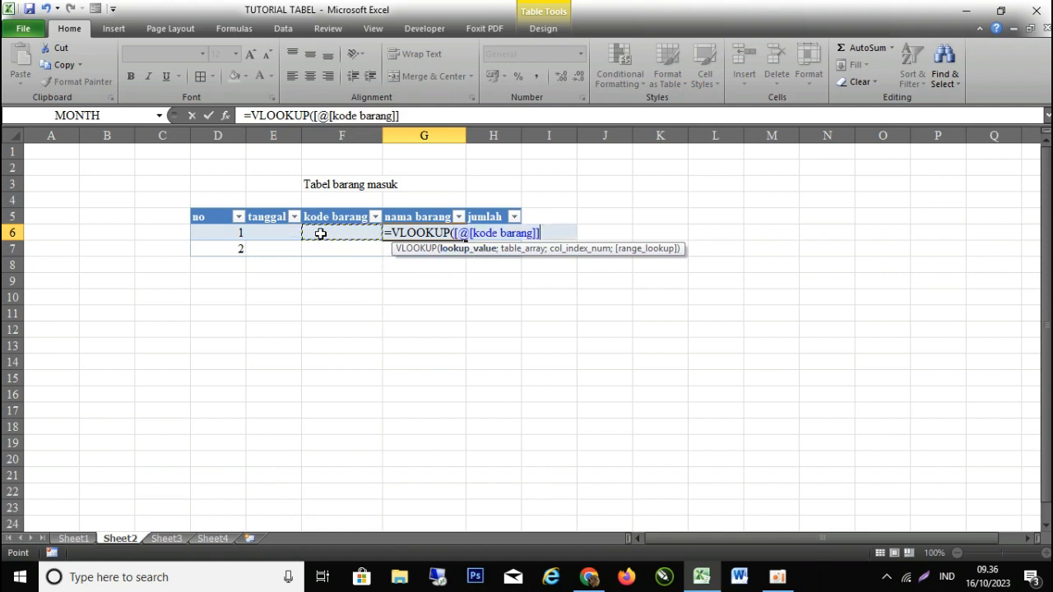
pyautogui.write(';')
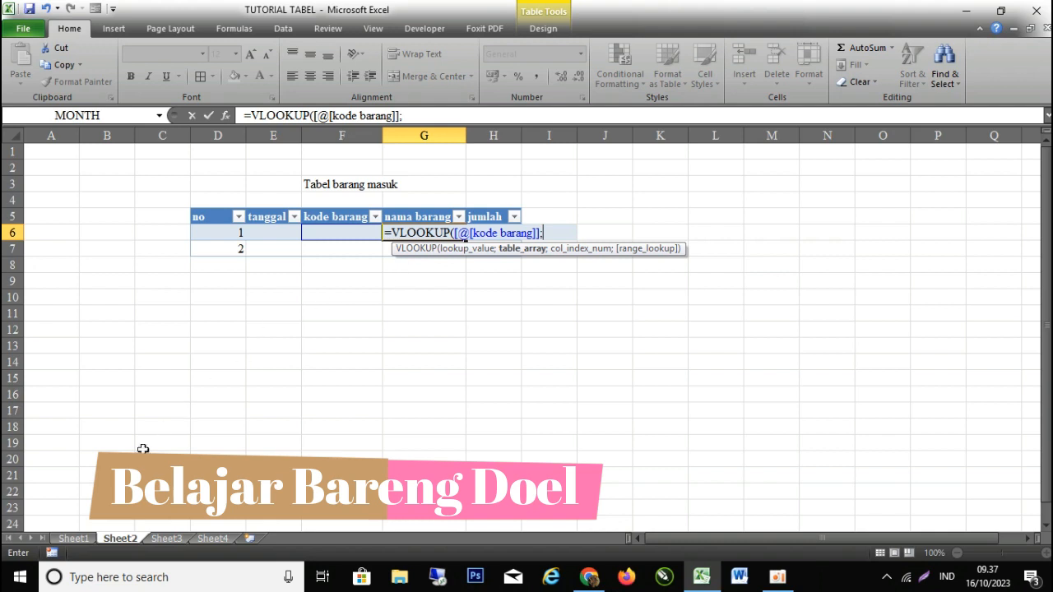
pyautogui.click(71, 538)
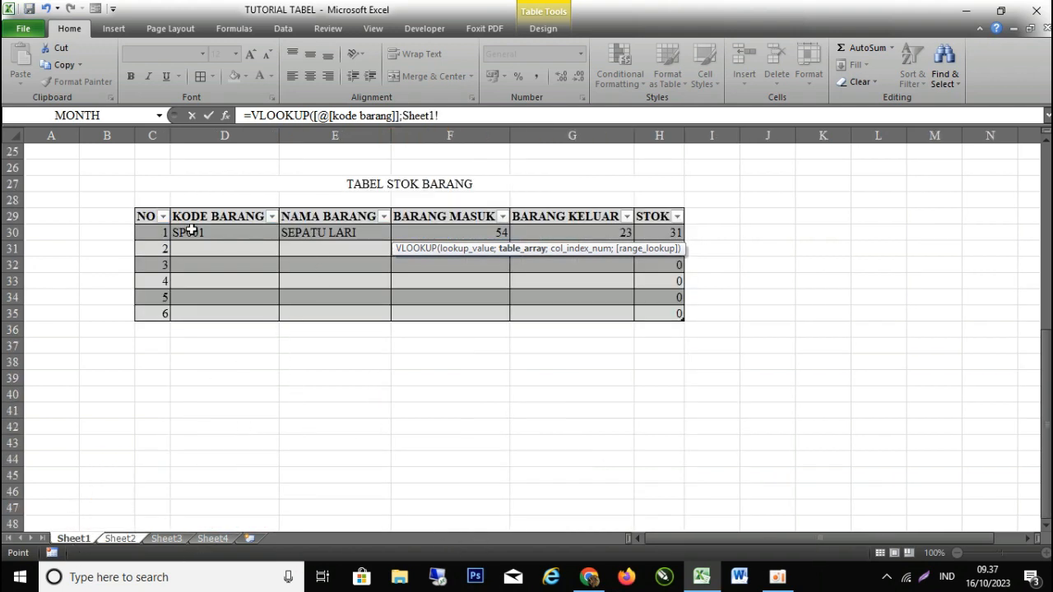
pyautogui.moveTo(190, 231); pyautogui.dragTo(334, 314)
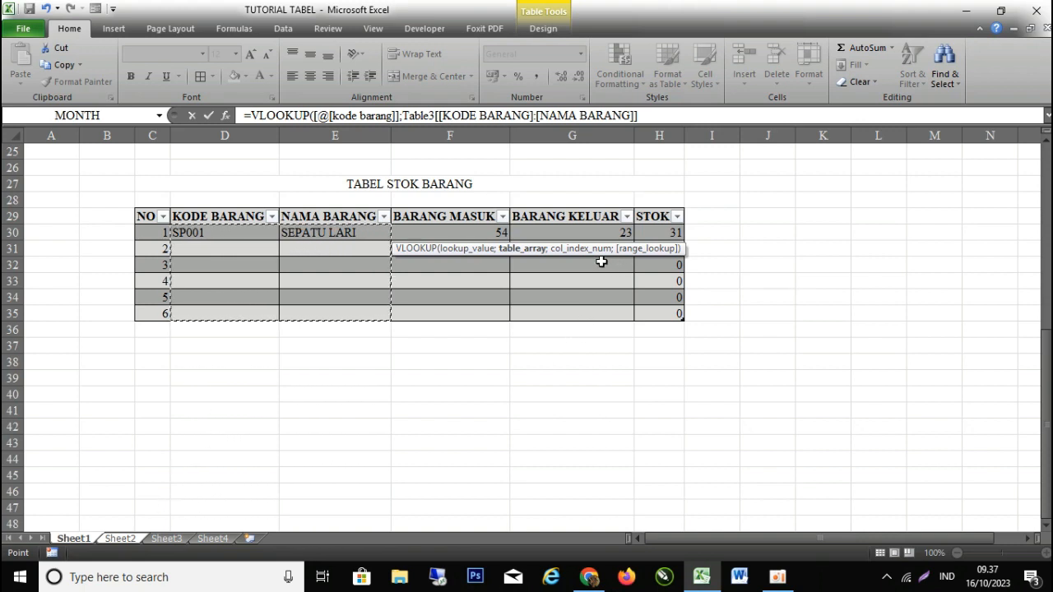
pyautogui.write(';2')
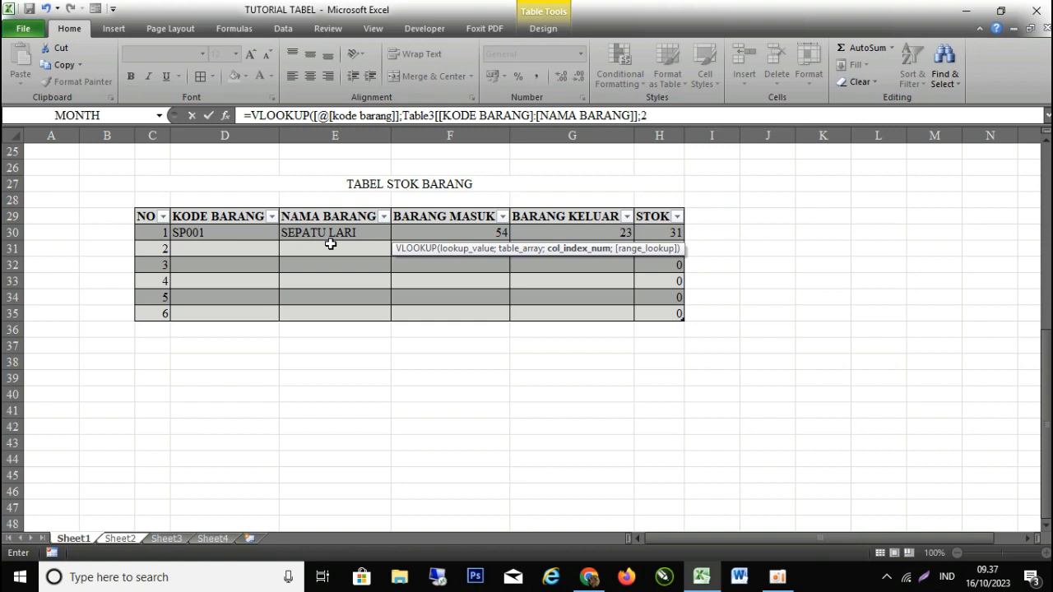
pyautogui.write(';fala')
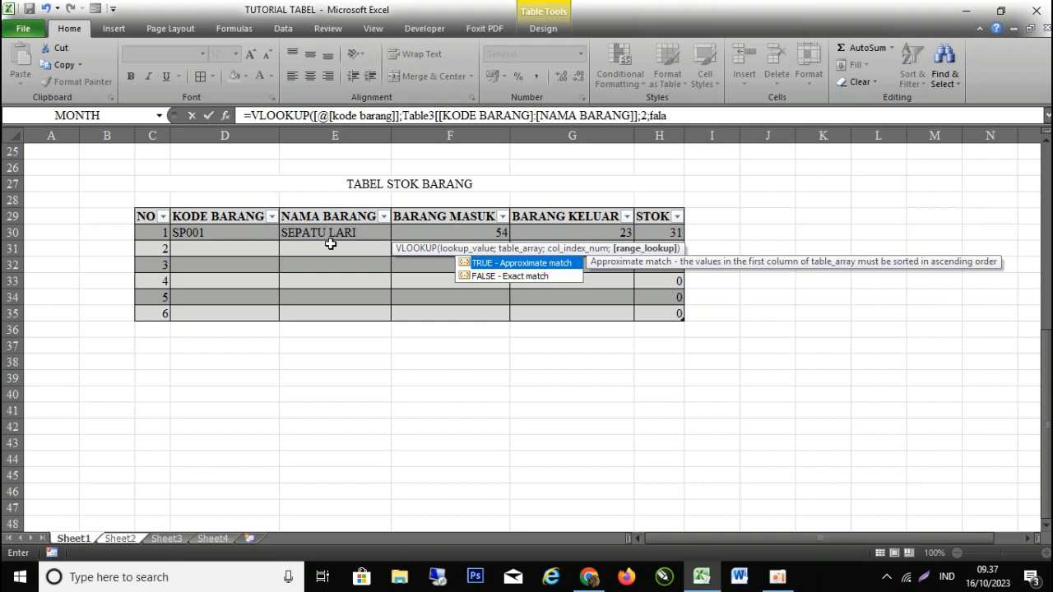
pyautogui.click(506, 279)
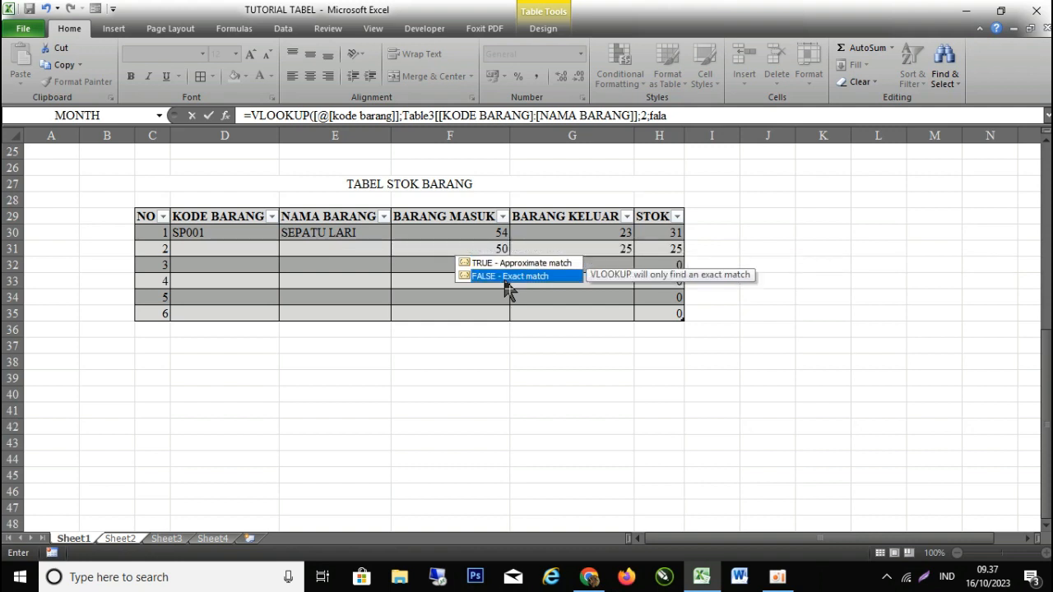
pyautogui.doubleClick(506, 277)
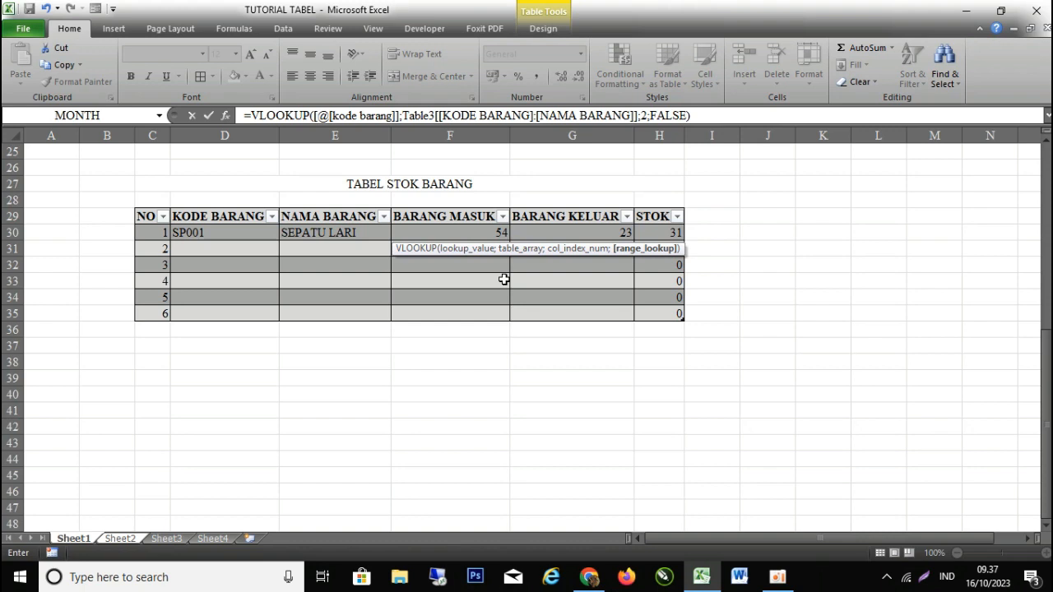
pyautogui.press('Return')
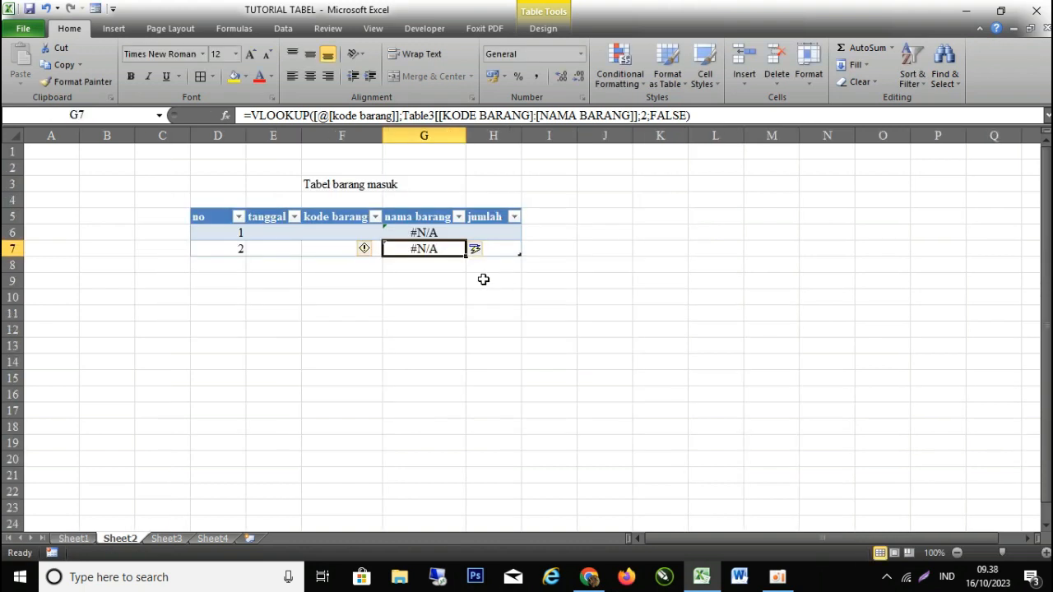
# Enter the item code SP001 as the kode barang in the first row of the incoming goods table
pyautogui.click(447, 233)
pyautogui.click(449, 248)
pyautogui.click(339, 231)
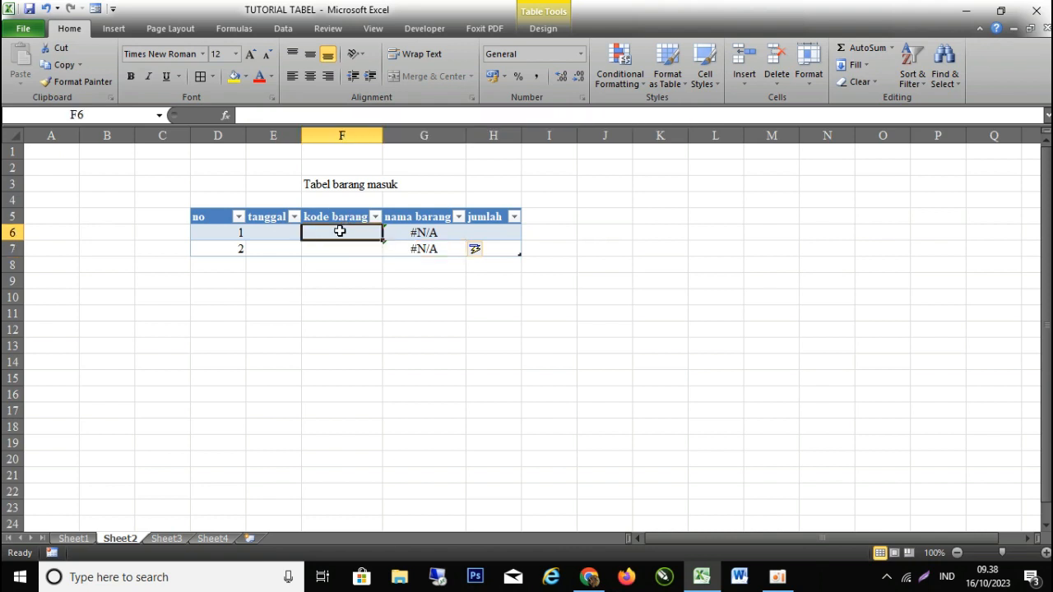
pyautogui.write('SP')
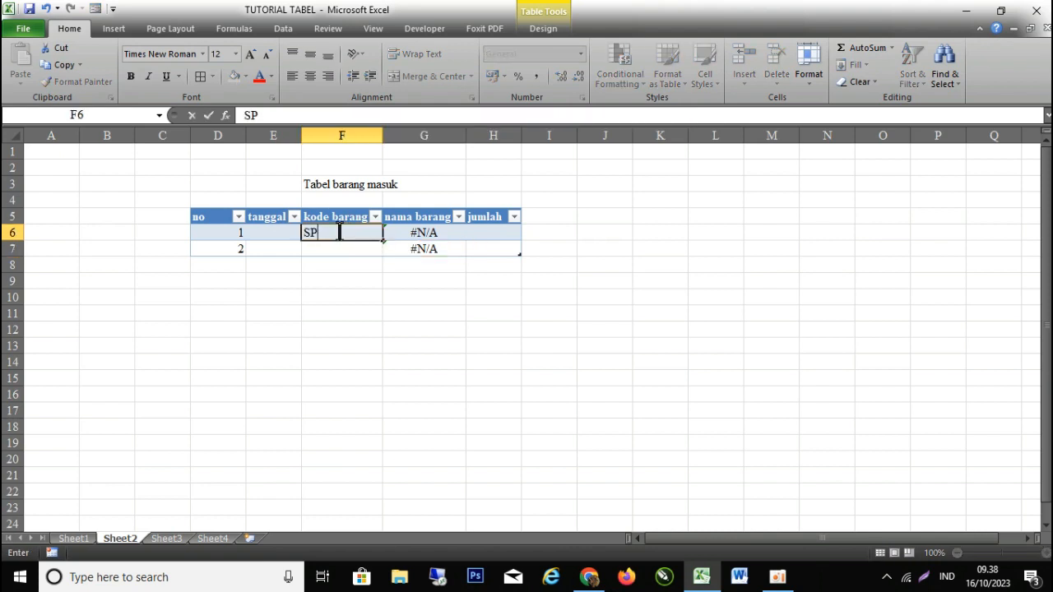
pyautogui.write('001')
pyautogui.press('Return')
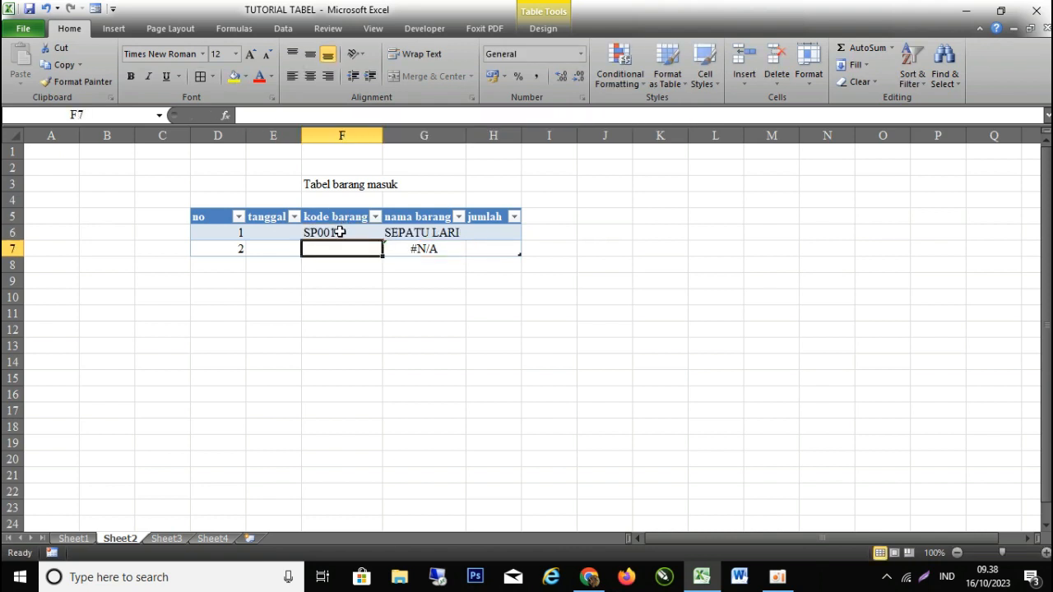
# On Sheet1, fill row 2 of the stock table with item code SP002 and item name SEPATU KERJA
pyautogui.click(73, 539)
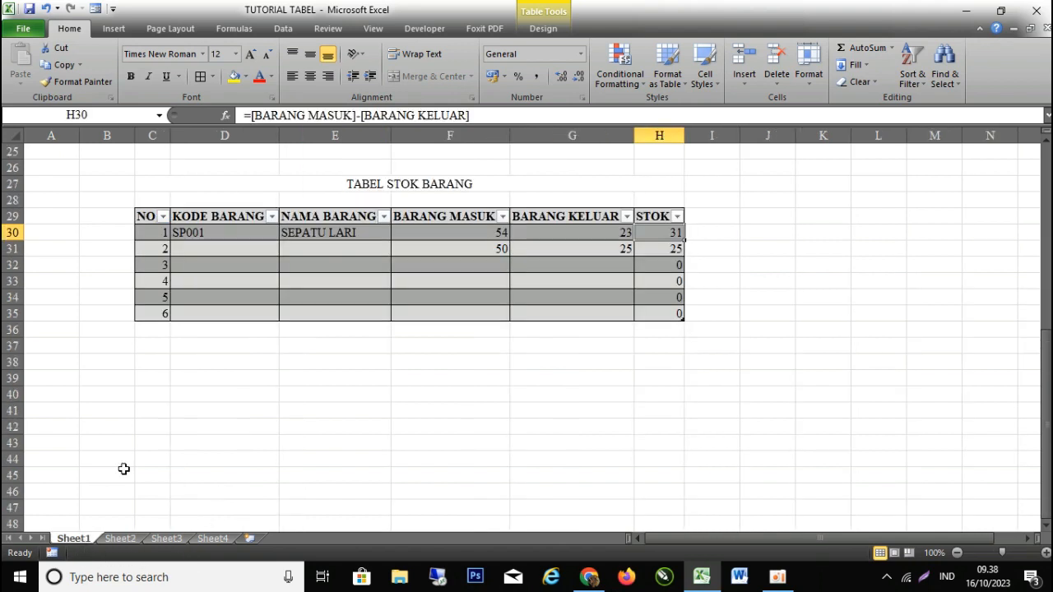
pyautogui.click(192, 249)
pyautogui.write('SP')
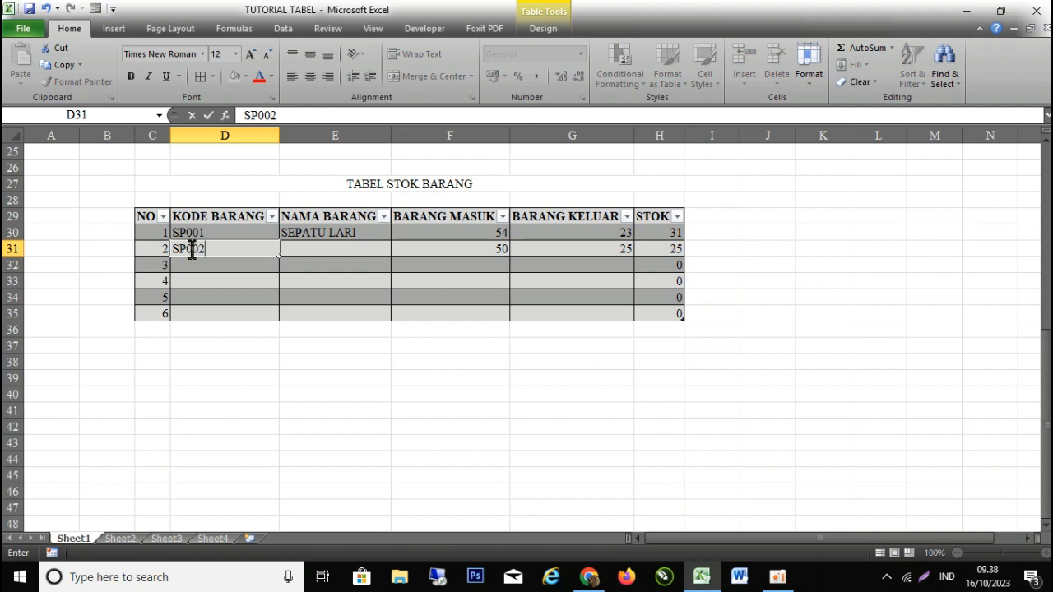
pyautogui.write('002')
pyautogui.press('Tab')
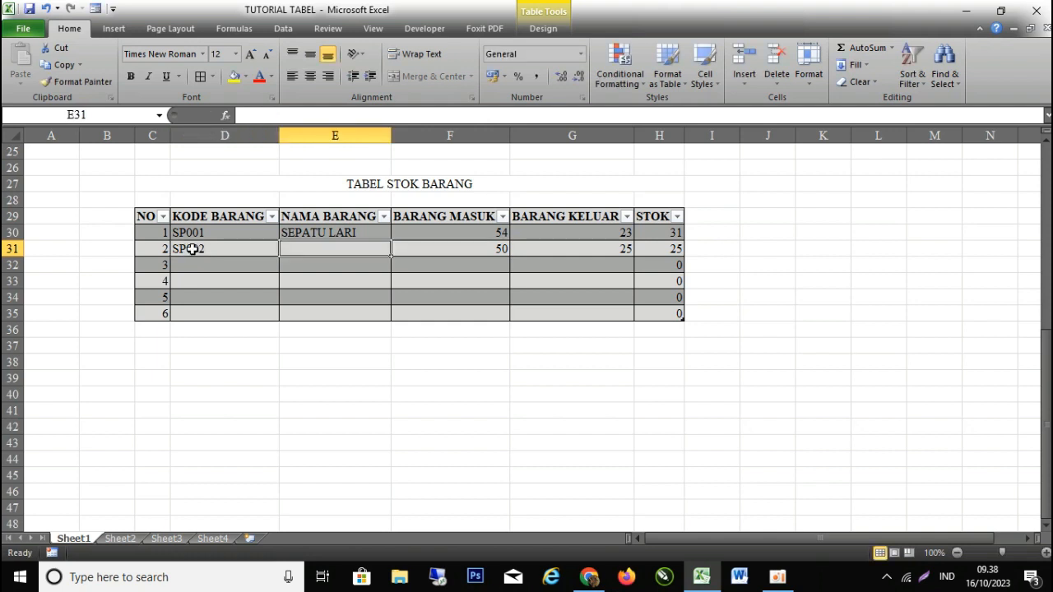
pyautogui.write('SEPATU KER')
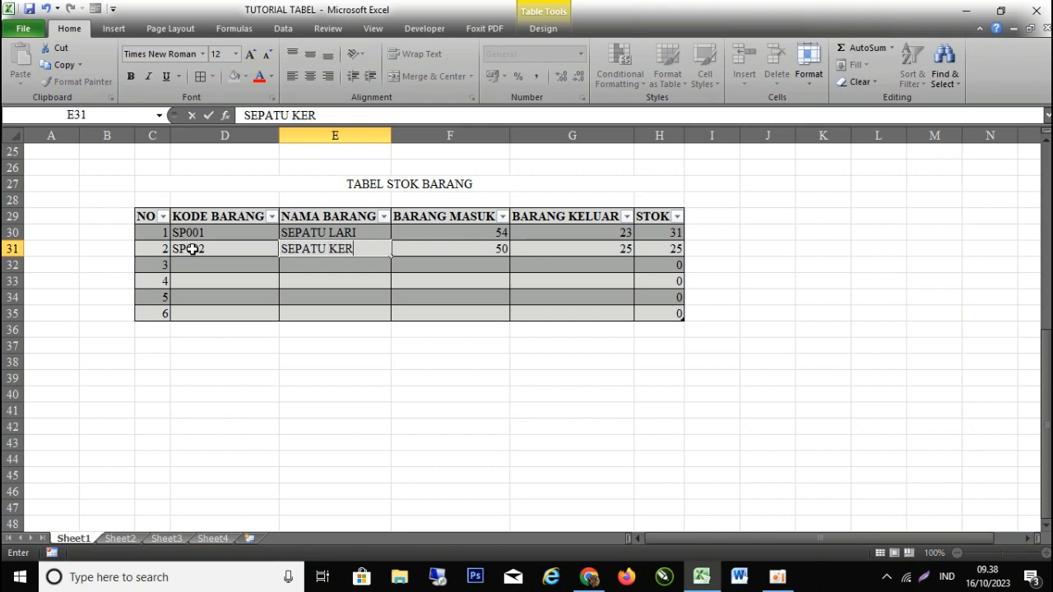
pyautogui.write('JA')
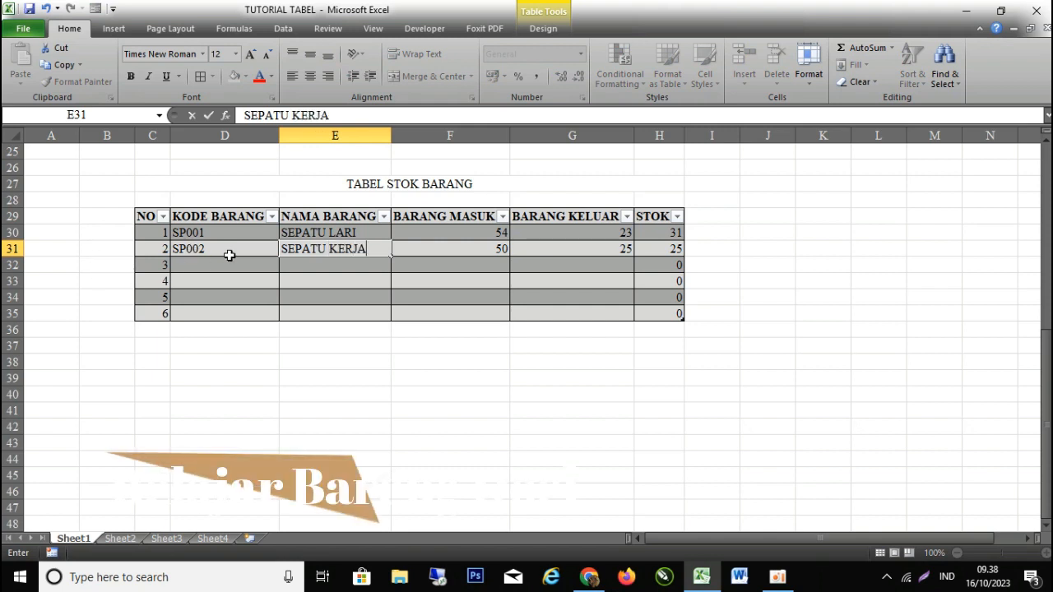
# Fill row 3 of the stock table with item code SP003 and item name SEPATU ANAK
pyautogui.click(204, 265)
pyautogui.write('SP003')
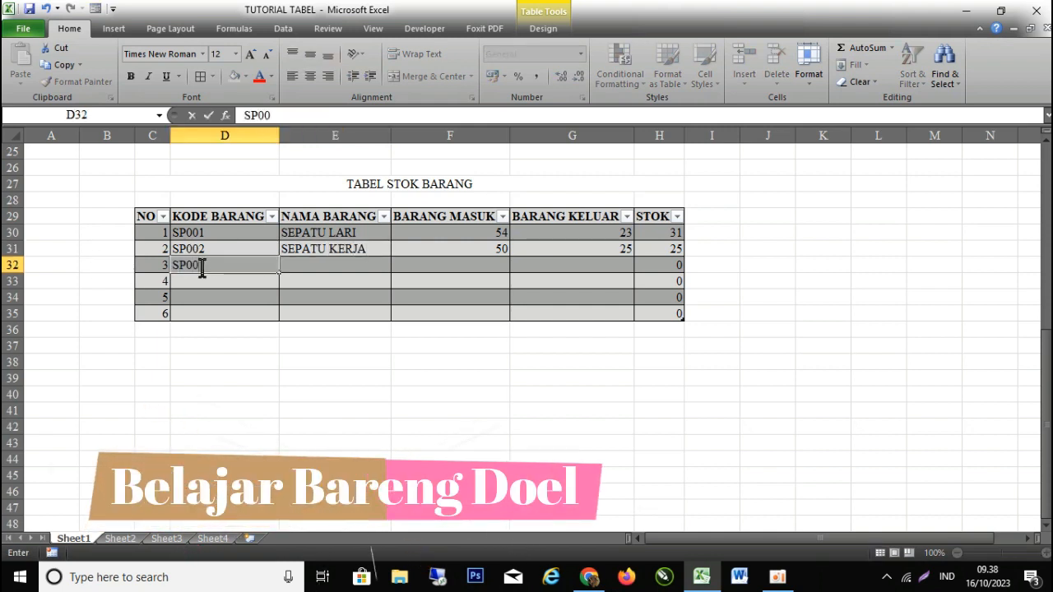
pyautogui.click(360, 263)
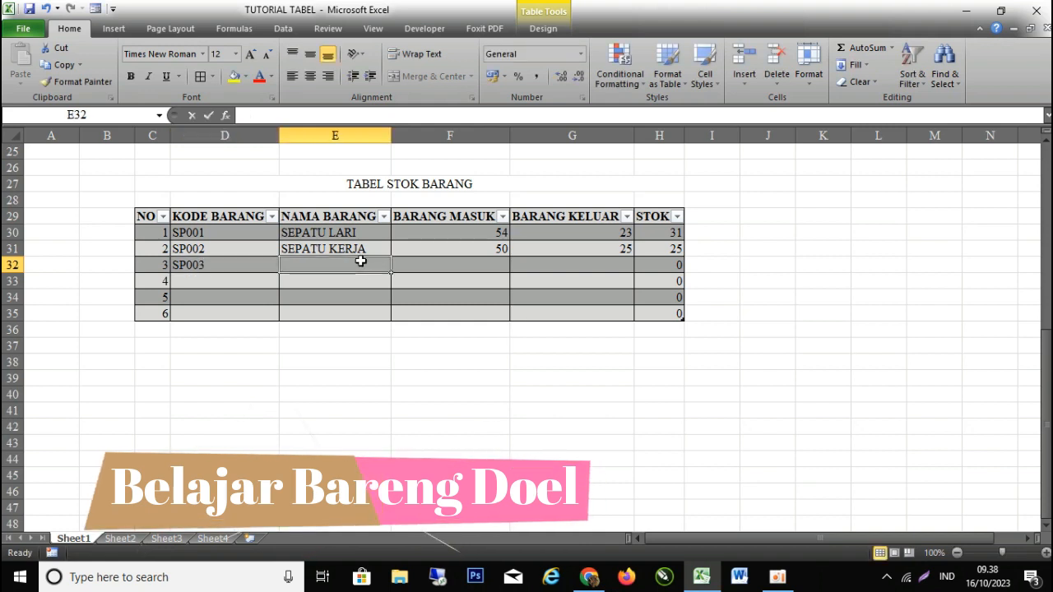
pyautogui.write('SEPATU ANAK')
pyautogui.press('Return')
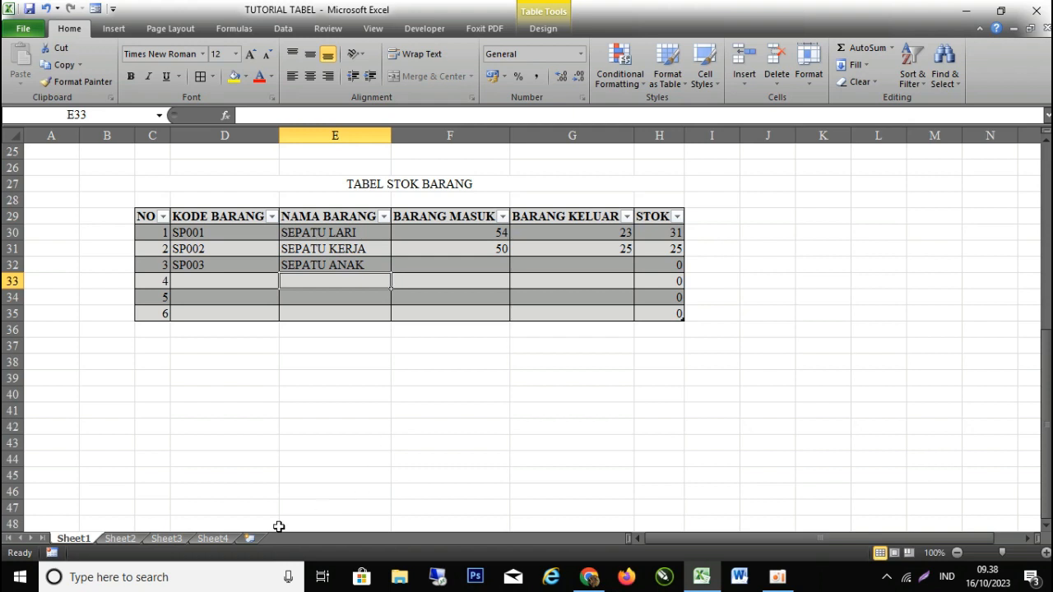
# On Sheet2, enter the item code SP003 as the kode barang in the second row of the incoming goods table
pyautogui.click(125, 540)
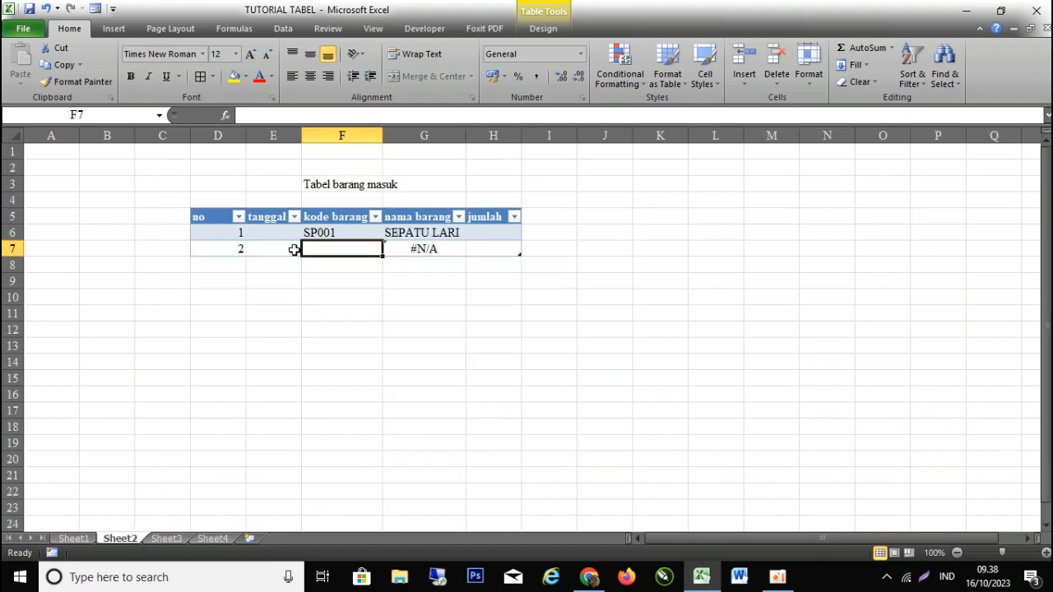
pyautogui.write('SP')
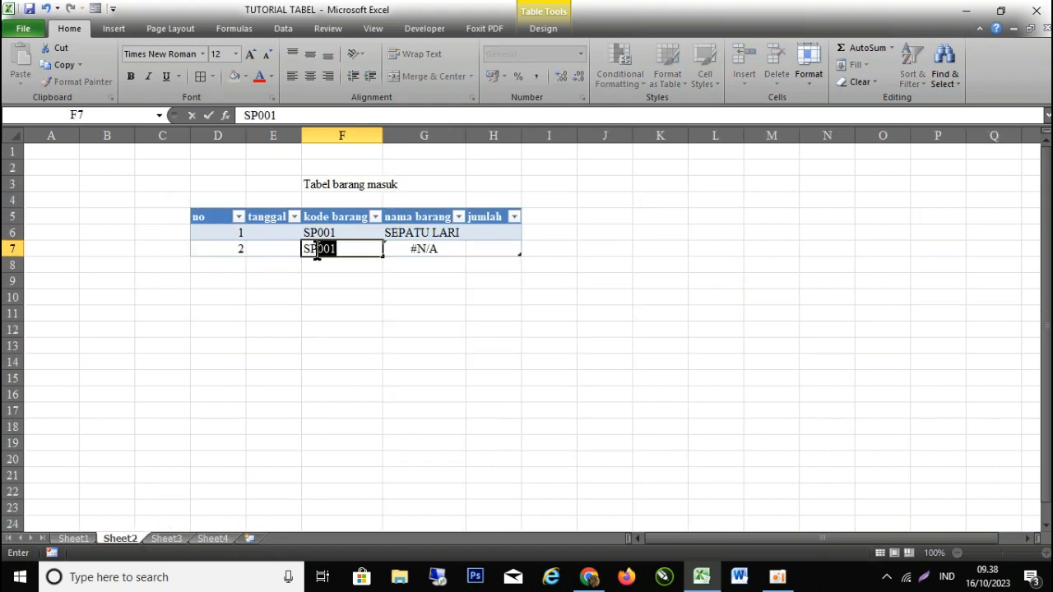
pyautogui.write('003')
pyautogui.press('Return')
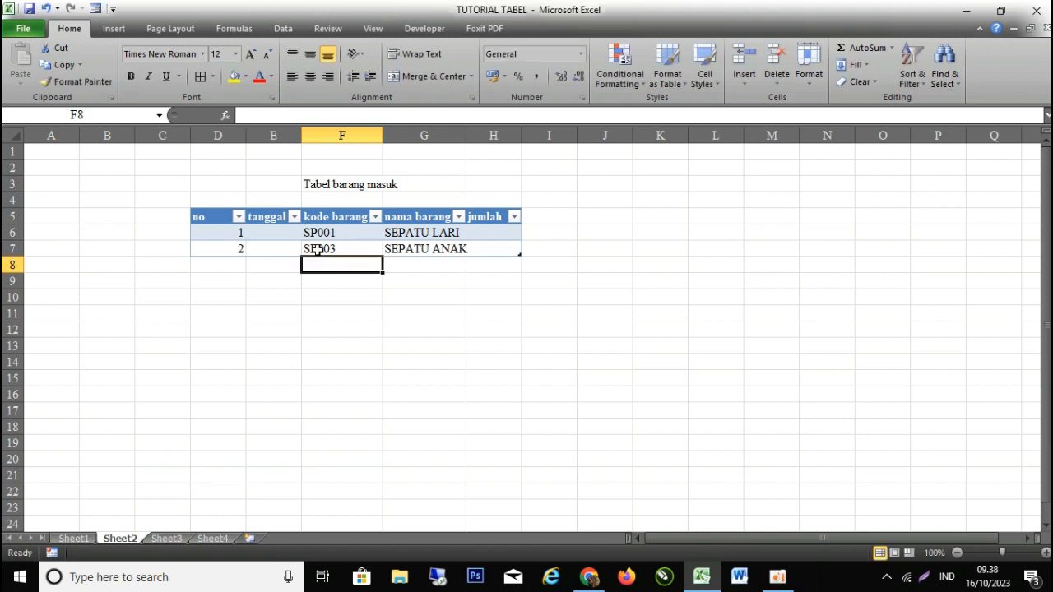
pyautogui.click(406, 249)
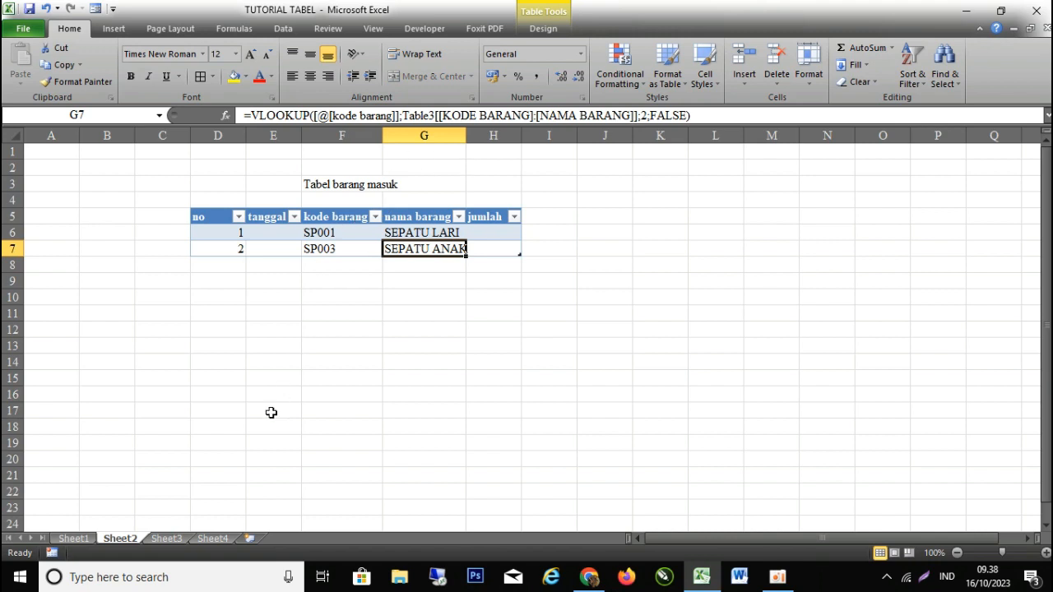
pyautogui.click(165, 539)
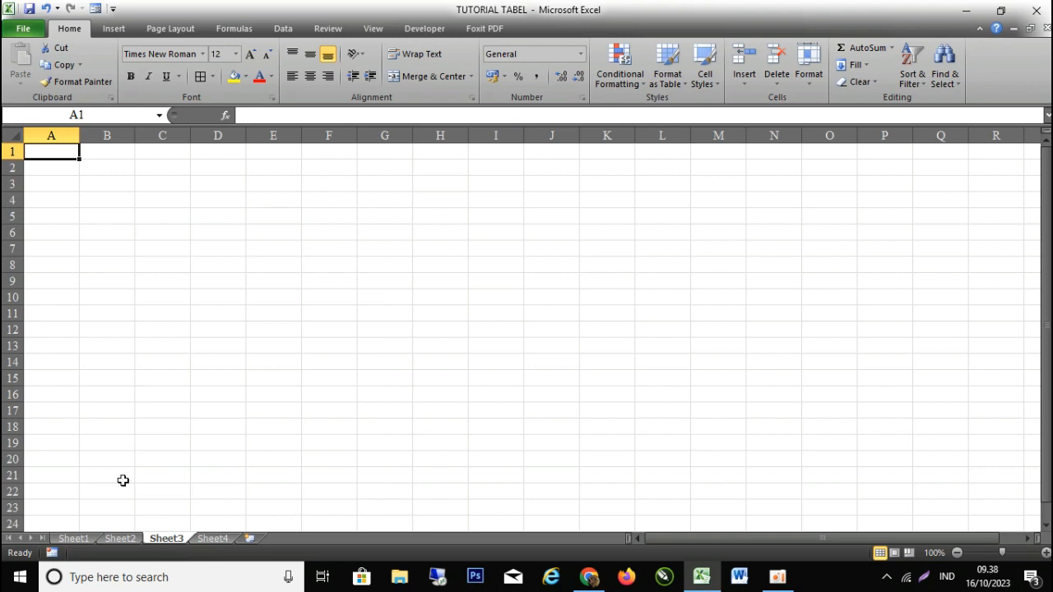
pyautogui.click(123, 540)
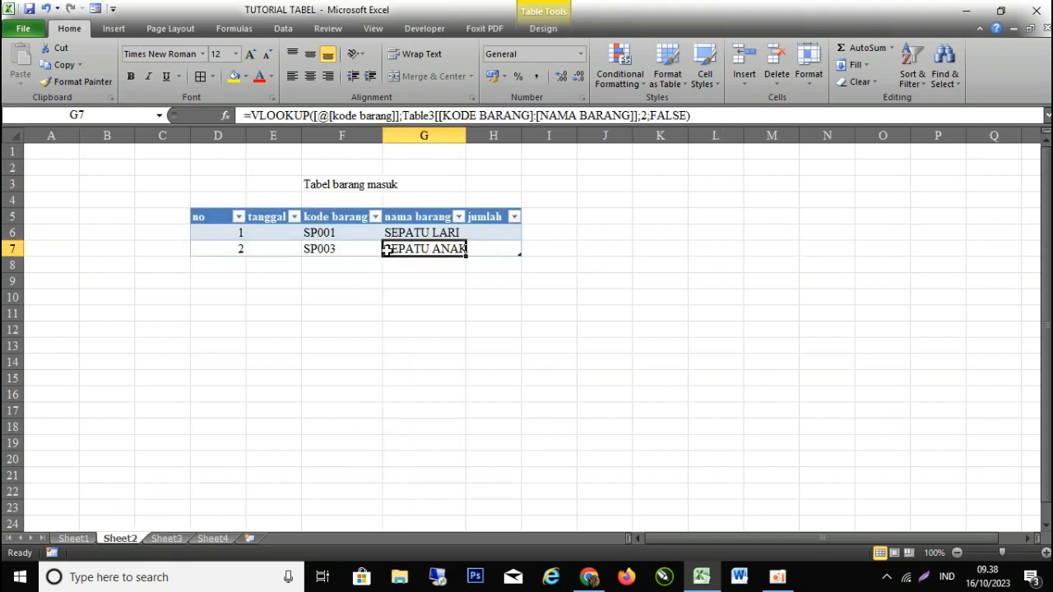
# On Sheet3, enter the title TABEL BARANG KELUAR in cell F3
pyautogui.click(176, 540)
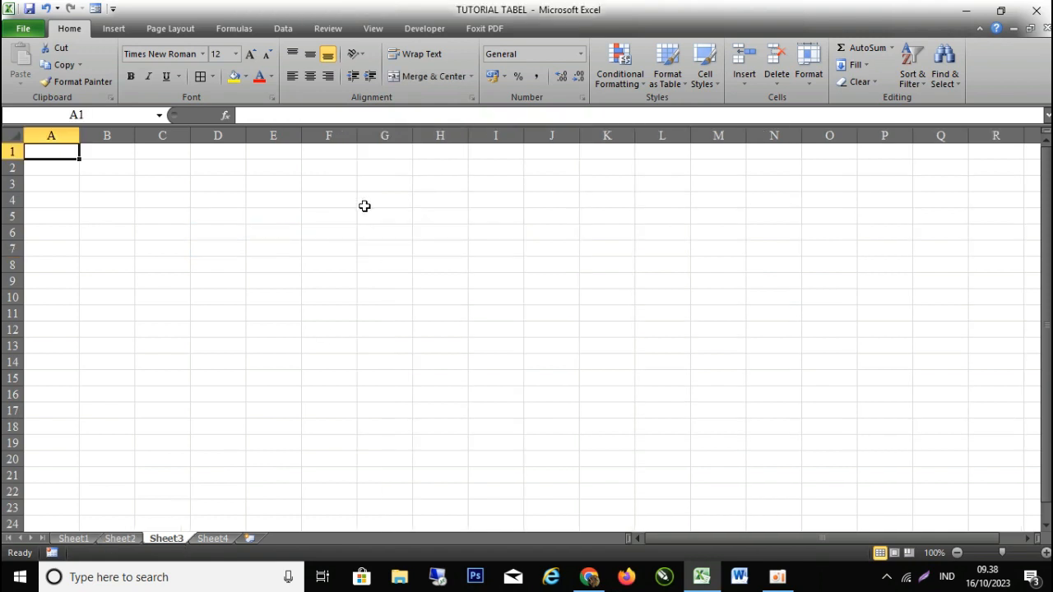
pyautogui.click(324, 187)
pyautogui.write('TABEL BARANG KJELUAR')
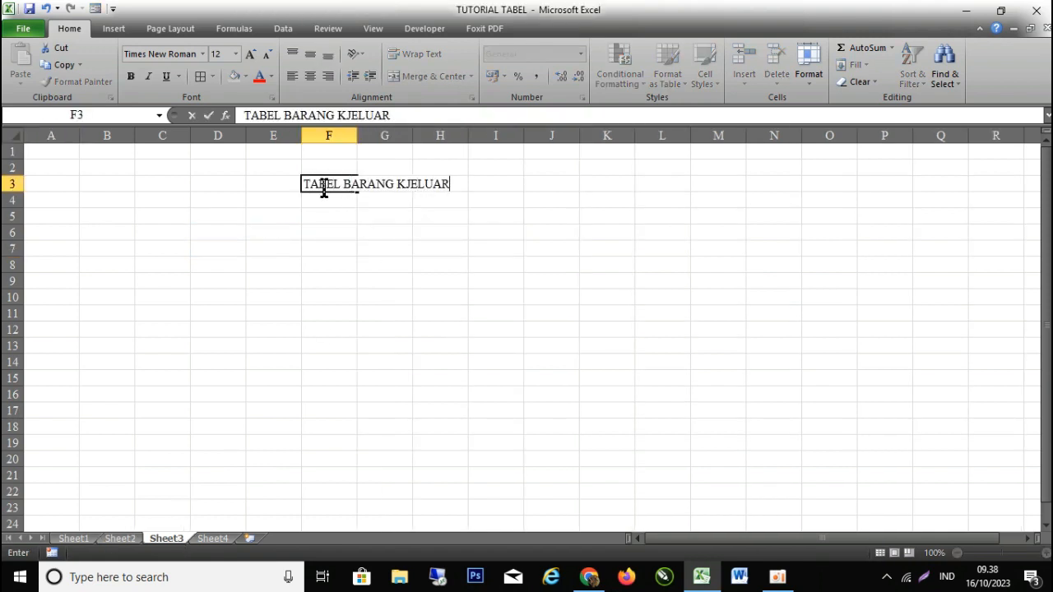
pyautogui.press('BackSpace')
pyautogui.press('BackSpace')
pyautogui.press('BackSpace')
pyautogui.press('BackSpace')
pyautogui.press('BackSpace')
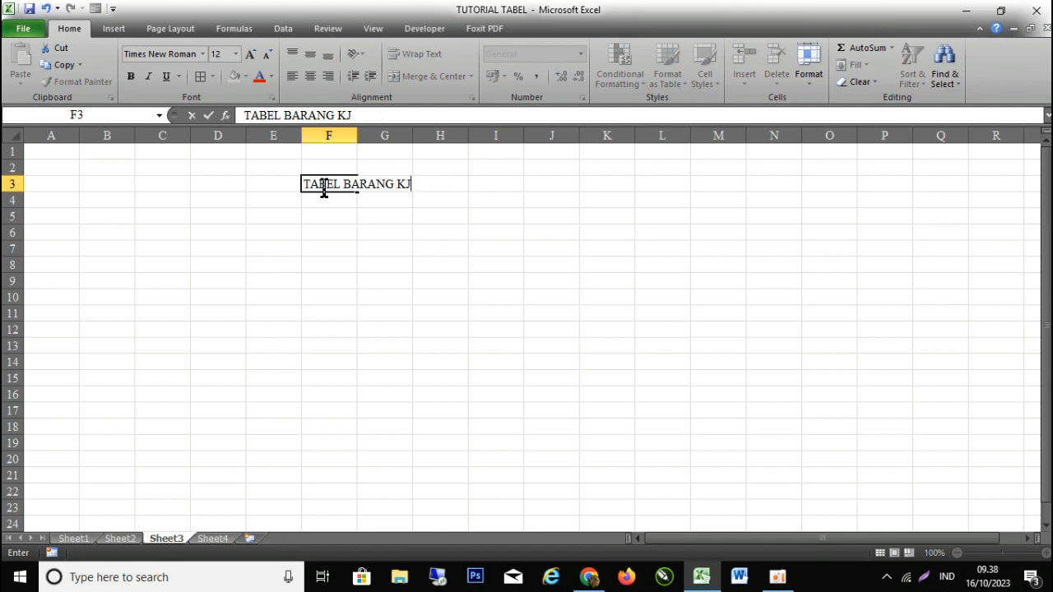
pyautogui.write('UAR')
pyautogui.press('Return')
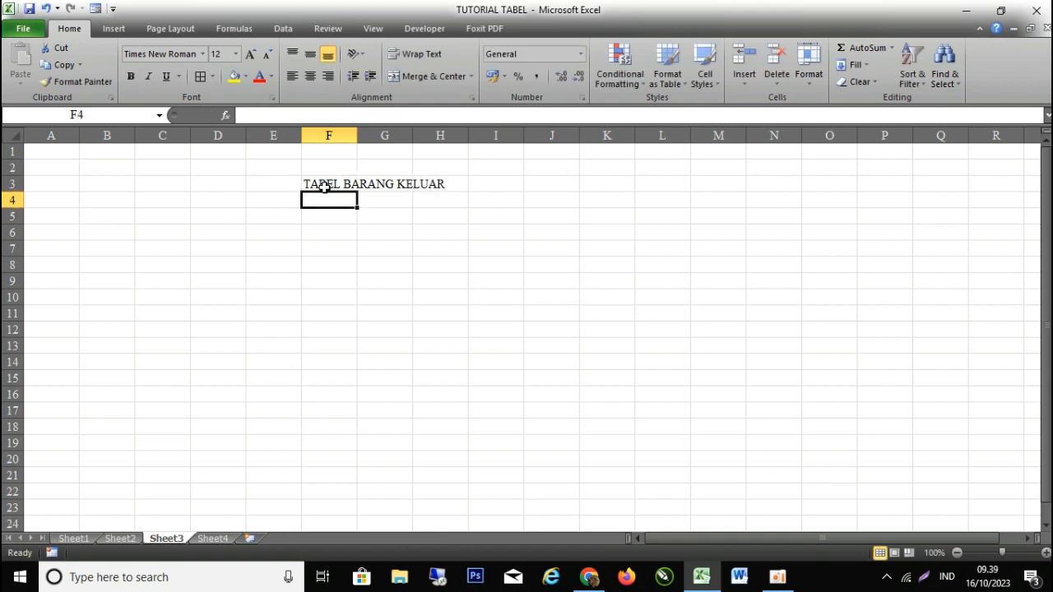
# Enter the headers NO, TANGGAL, KODE BARANG, NAMA BARANG and JUMLAH across cells D5 to H5
pyautogui.click(242, 217)
pyautogui.write('NO')
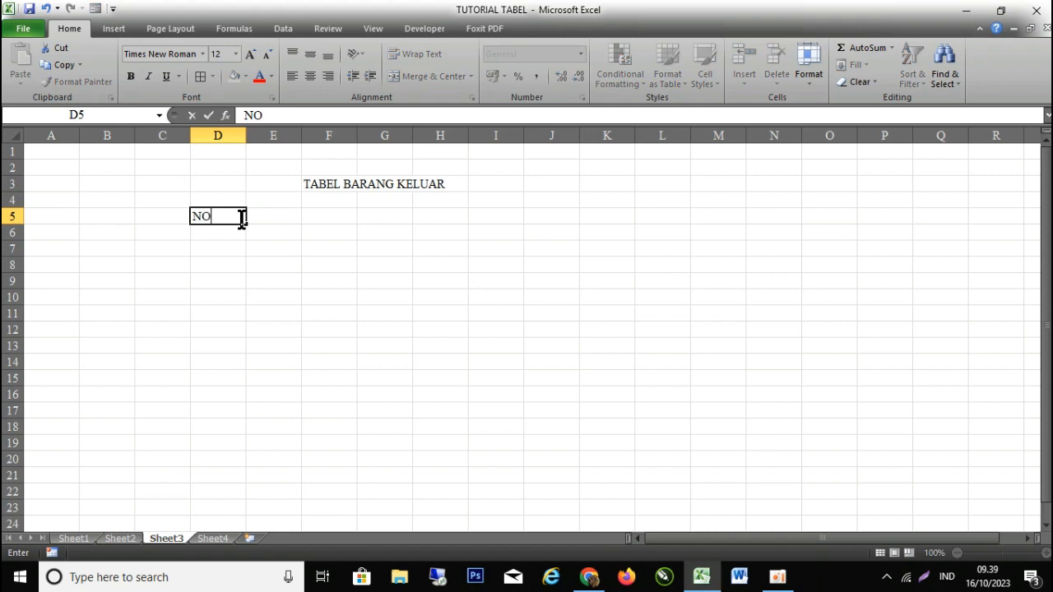
pyautogui.press('Tab')
pyautogui.write('TANGG')
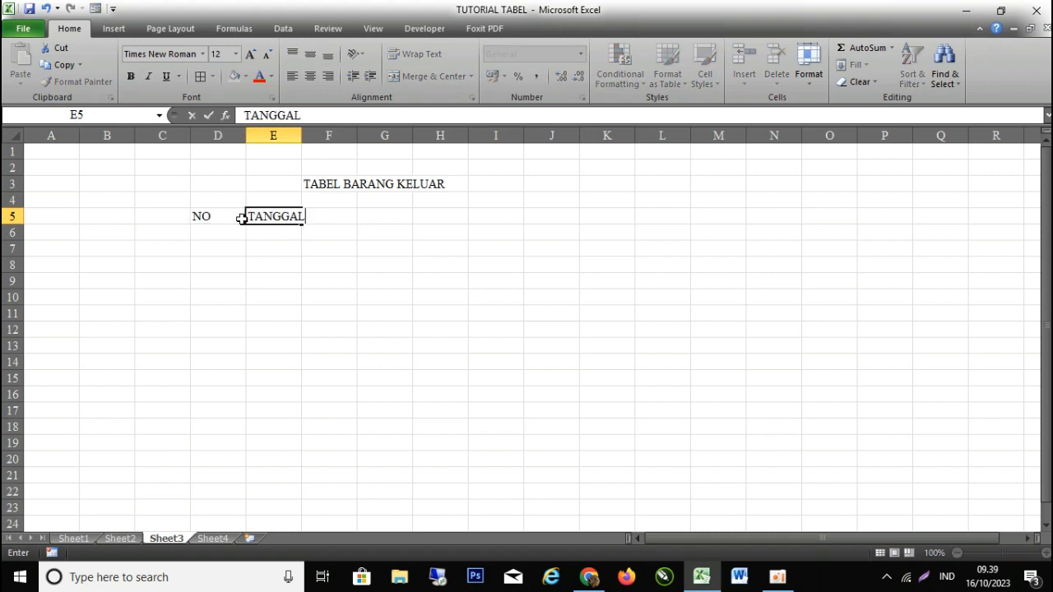
pyautogui.press('Tab')
pyautogui.write('KODE')
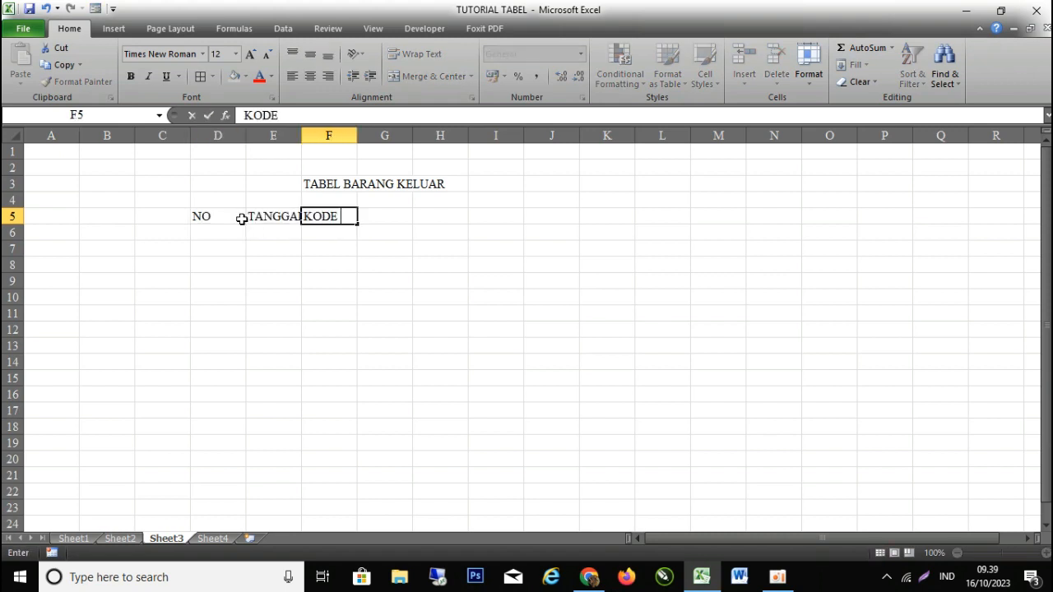
pyautogui.write(' BARANG')
pyautogui.press('Tab')
pyautogui.write('NAMA BARANG')
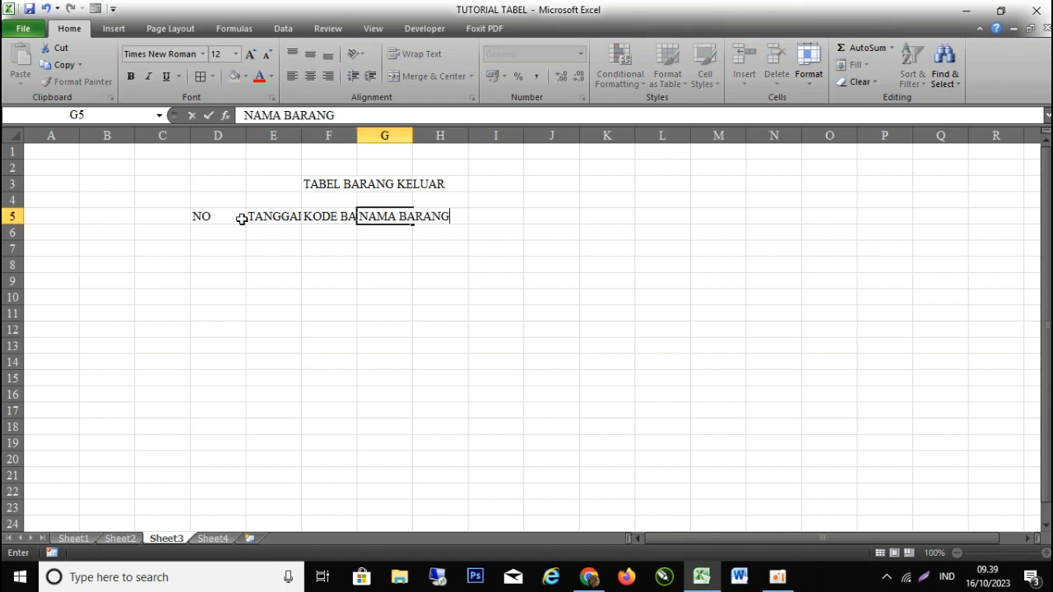
pyautogui.press('Tab')
pyautogui.write('JUMLAH')
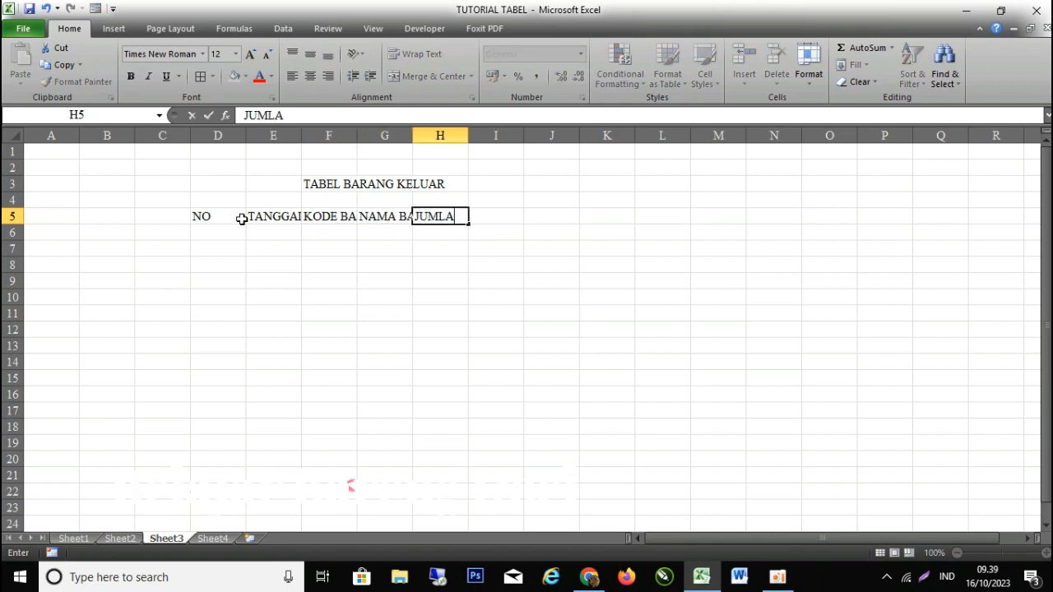
pyautogui.click(480, 343)
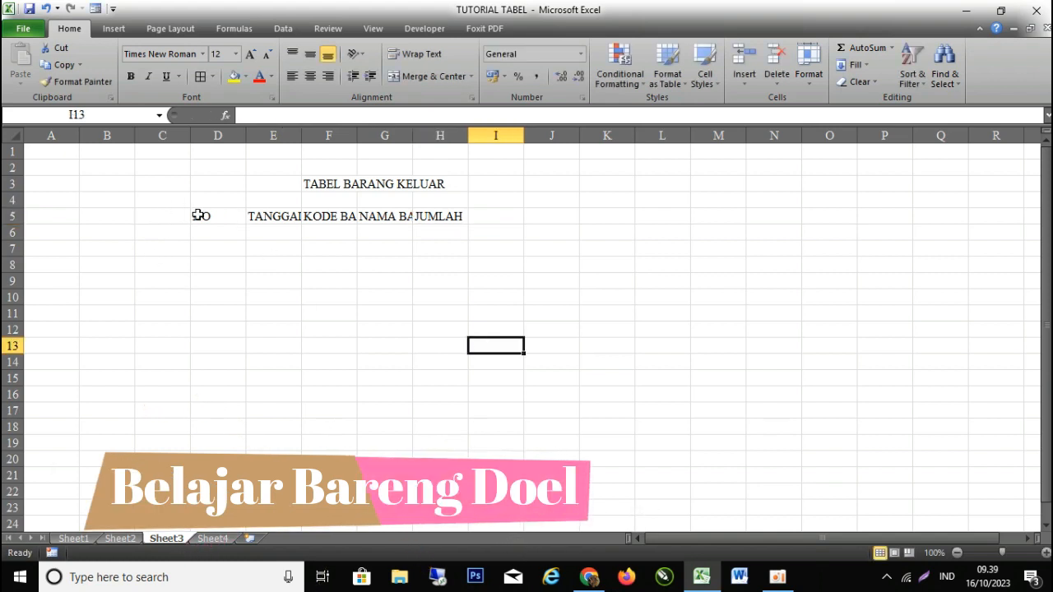
# Convert the header range D5:H5 into a table with headers and apply a red table style
pyautogui.moveTo(200, 216); pyautogui.dragTo(431, 225)
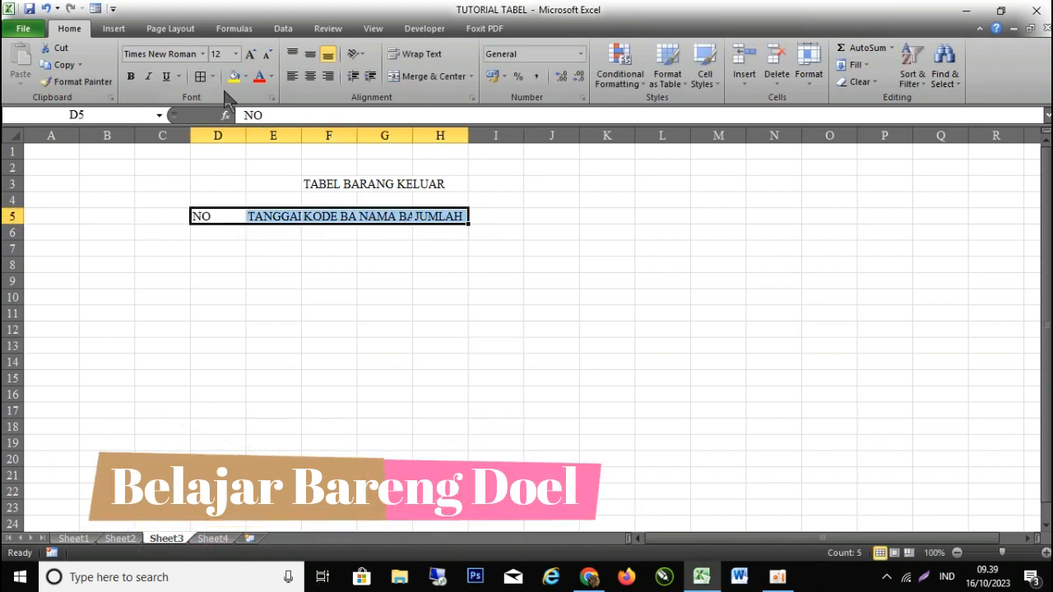
pyautogui.click(107, 33)
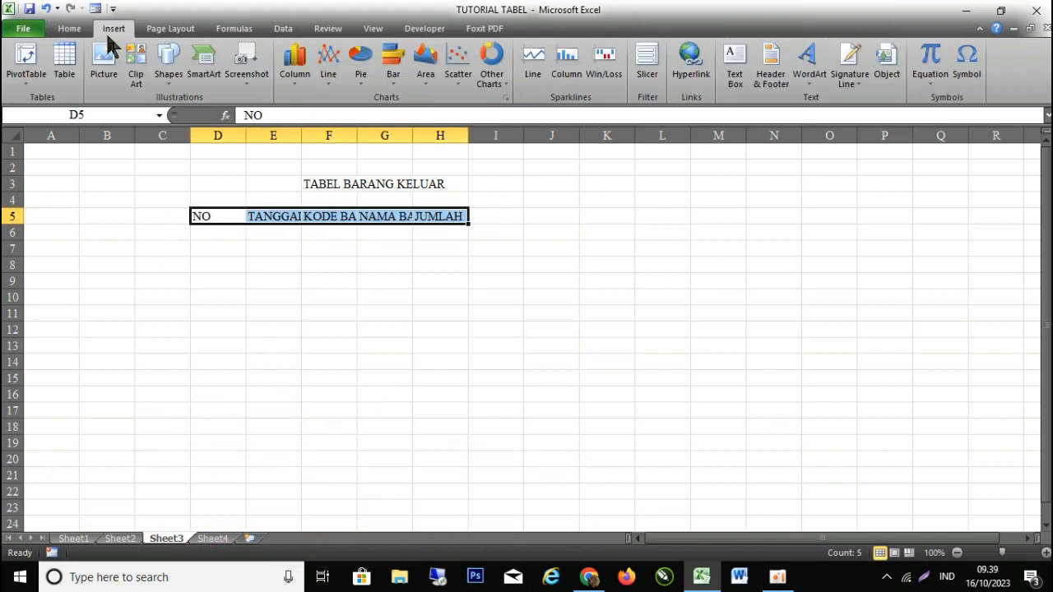
pyautogui.click(66, 72)
pyautogui.click(459, 224)
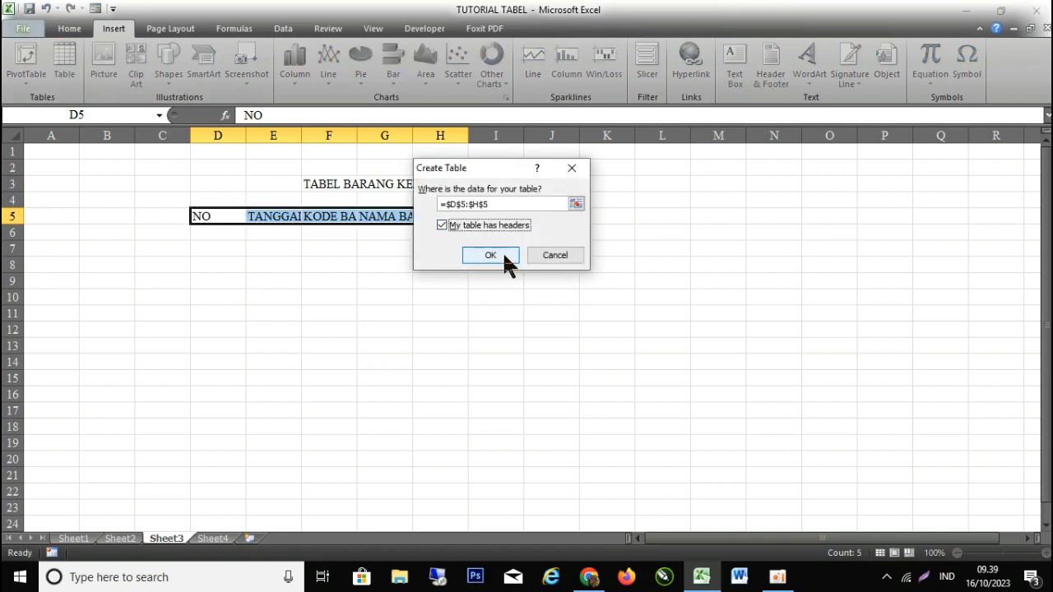
pyautogui.click(497, 255)
pyautogui.click(731, 78)
pyautogui.click(383, 252)
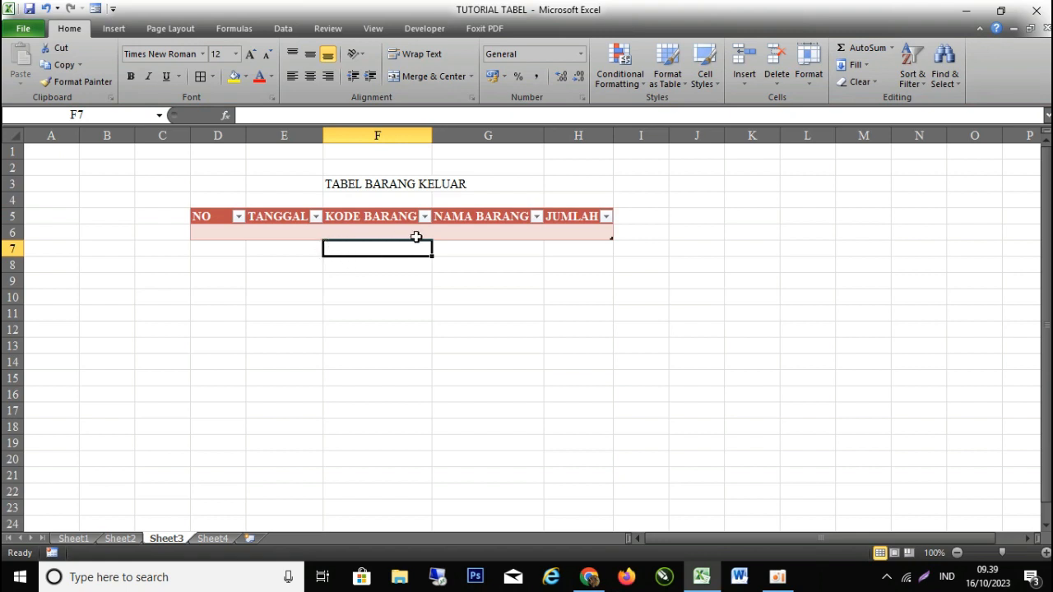
# In G6, enter a VLOOKUP of KODE BARANG in the Sheet1 stock table's KODE BARANG and NAMA BARANG columns, with column index 2 and FALSE
pyautogui.click(469, 227)
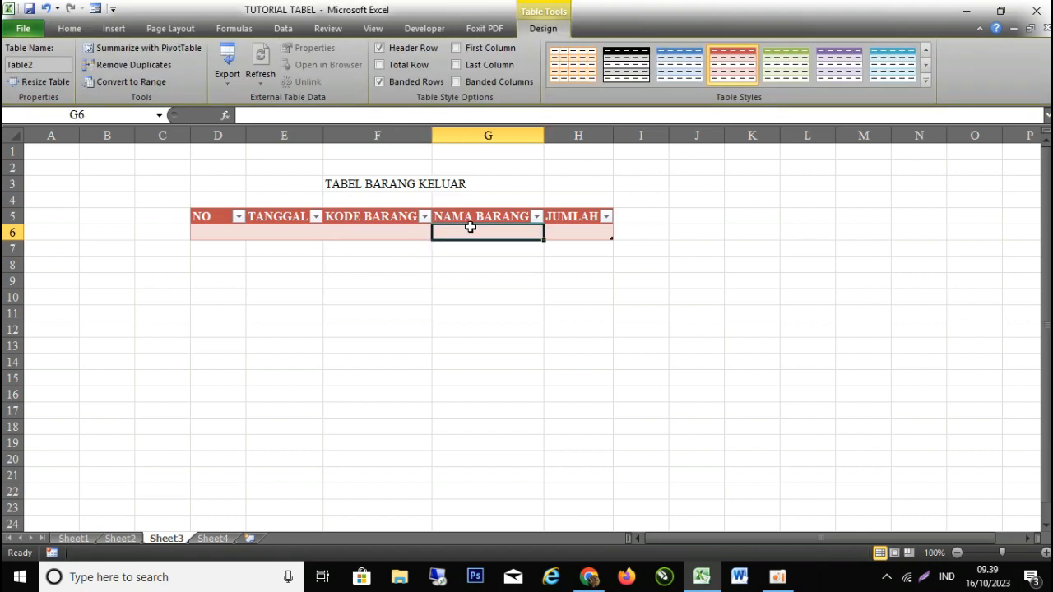
pyautogui.write('=V')
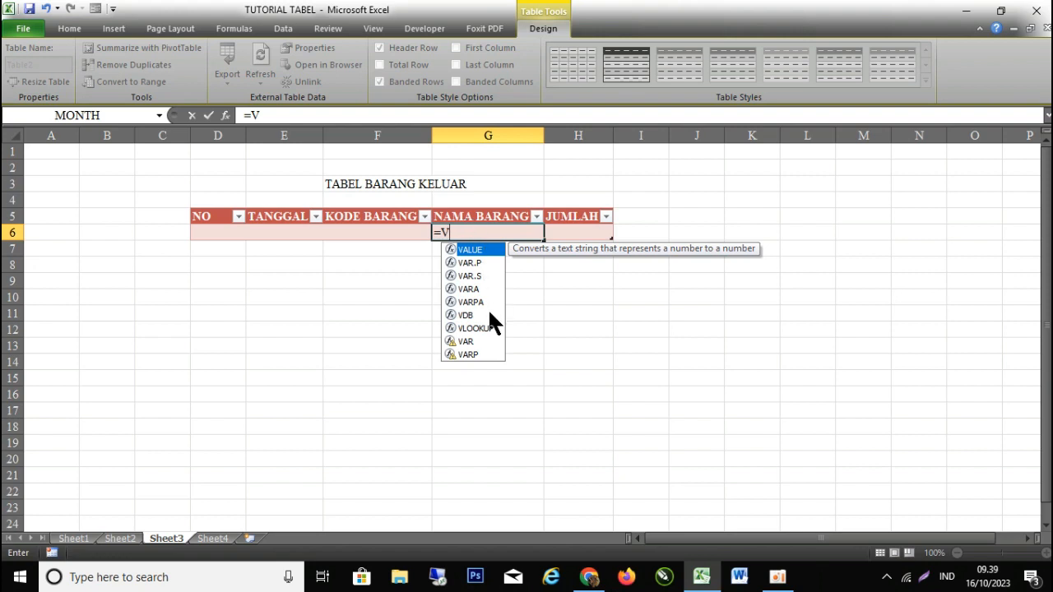
pyautogui.doubleClick(477, 328)
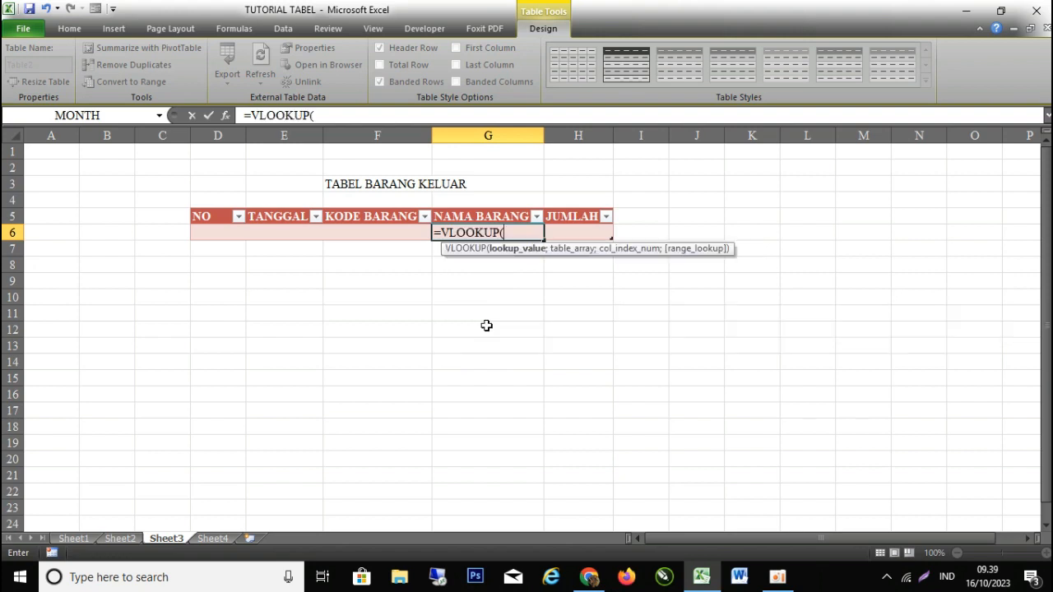
pyautogui.click(386, 230)
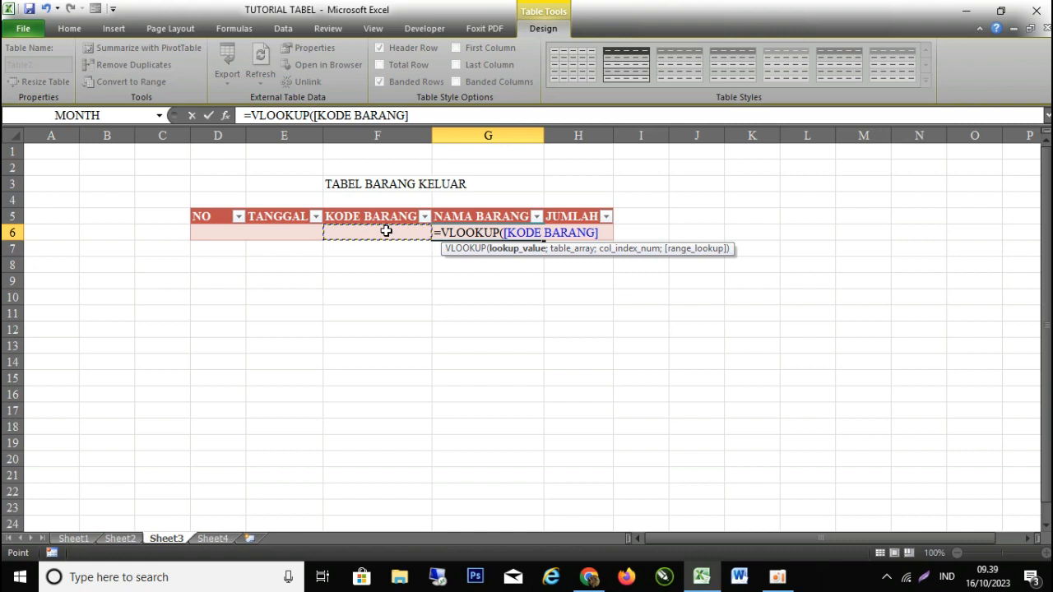
pyautogui.write(';')
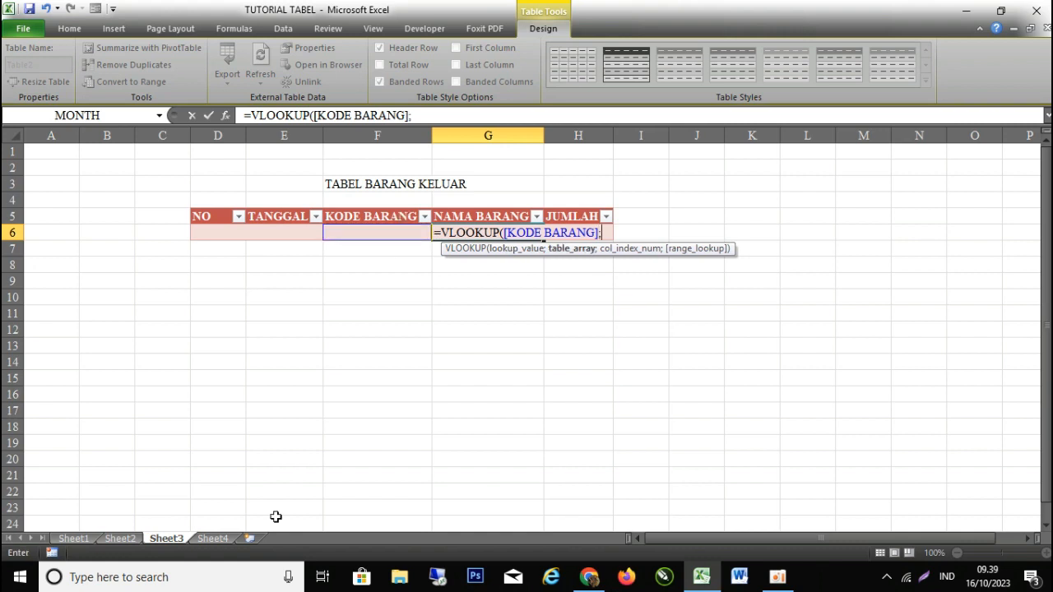
pyautogui.click(73, 538)
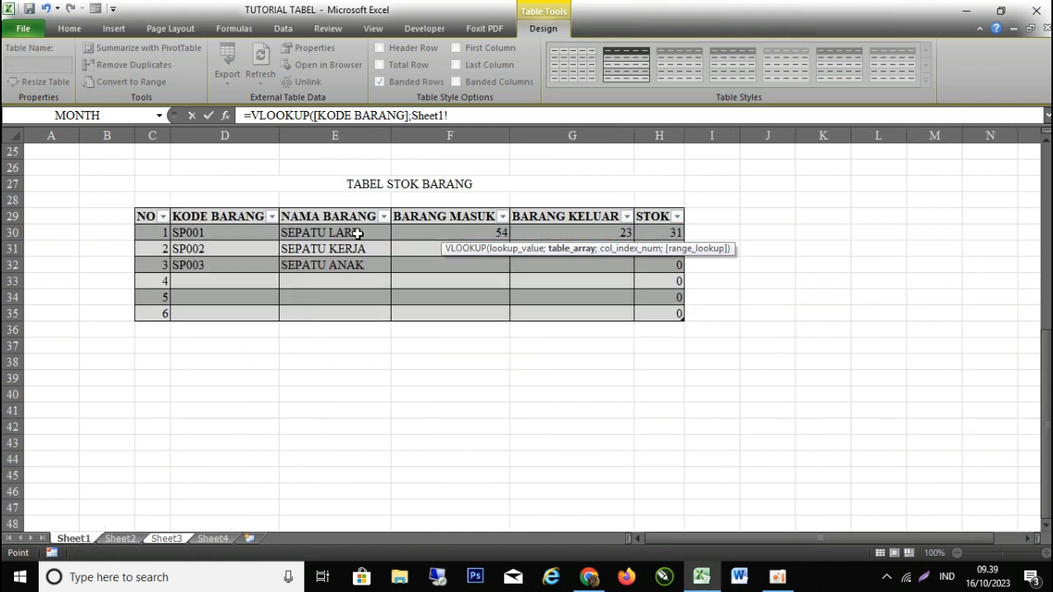
pyautogui.moveTo(228, 232); pyautogui.dragTo(331, 315)
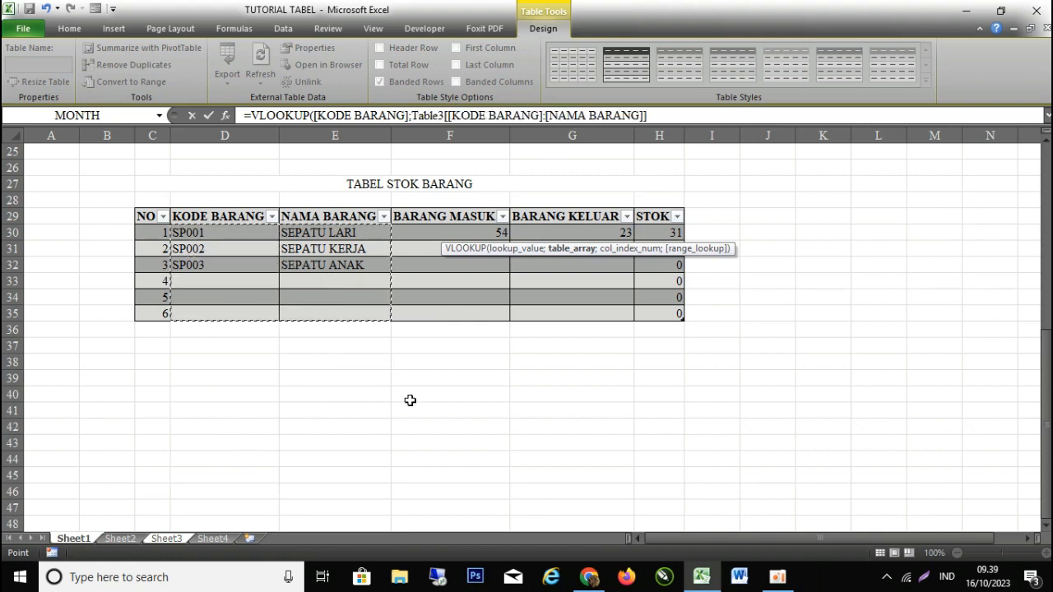
pyautogui.write(';')
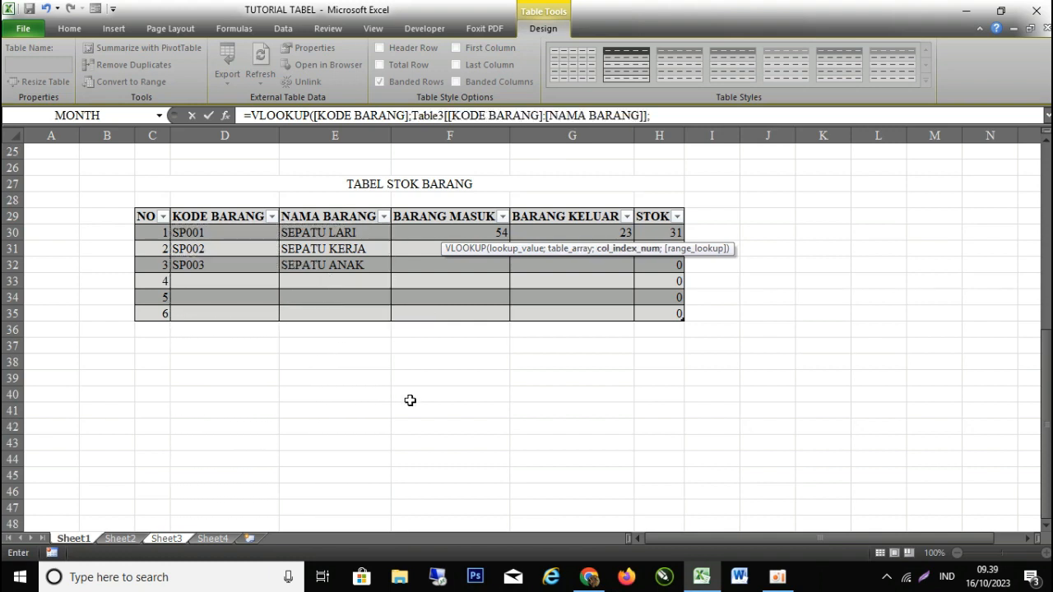
pyautogui.write('2;')
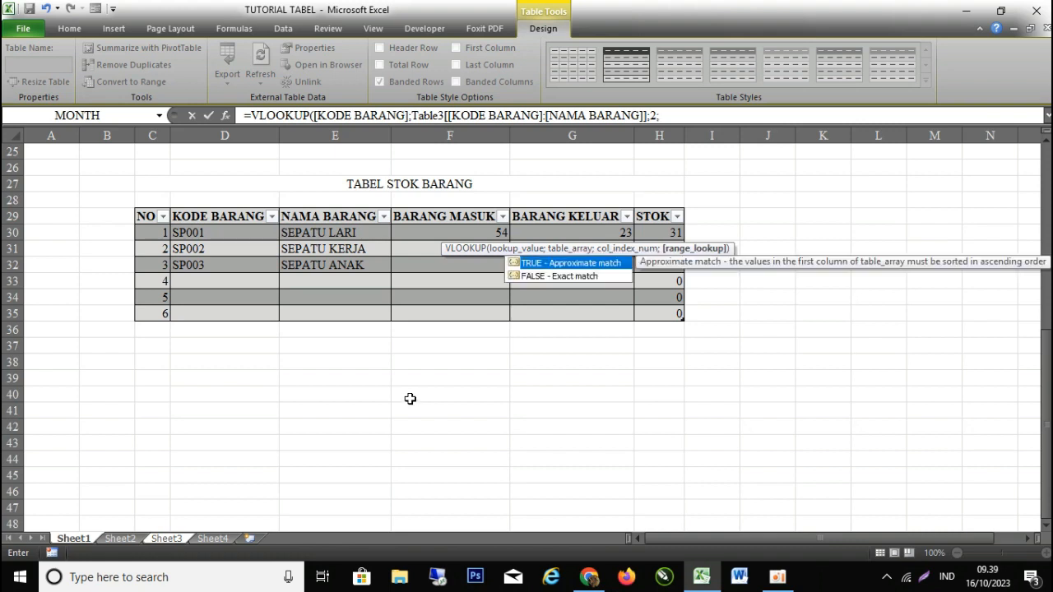
pyautogui.click(600, 277)
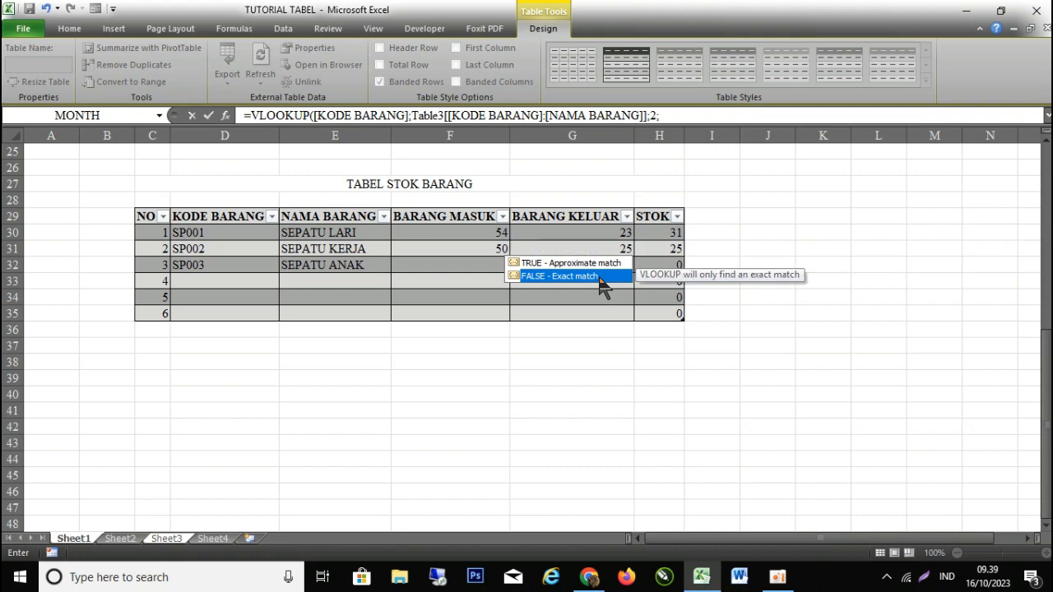
pyautogui.doubleClick(600, 277)
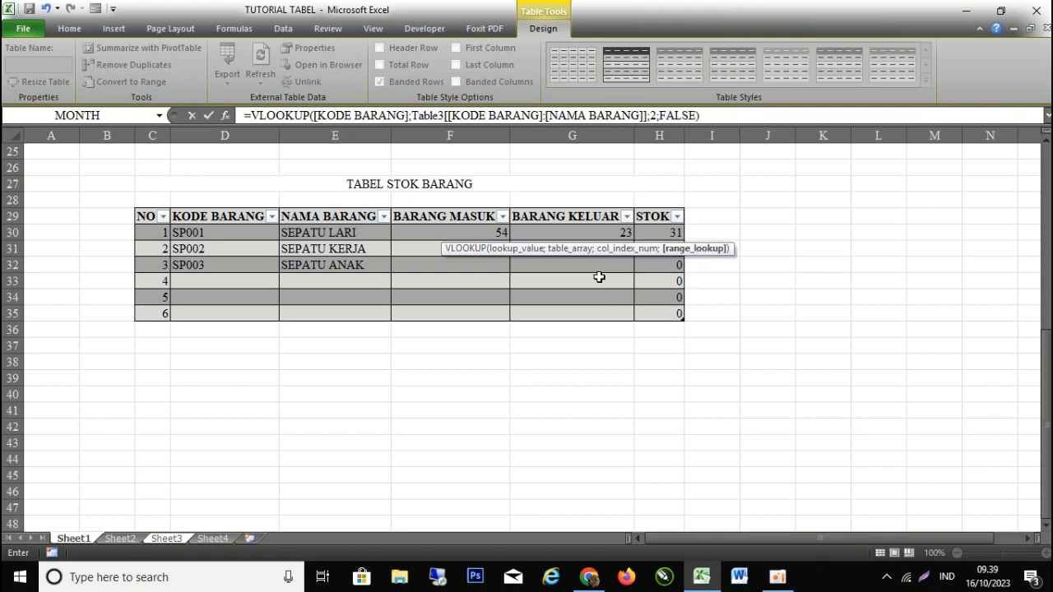
pyautogui.press('Return')
# Enter the item code SP002 as the KODE BARANG in the first row of the outgoing goods table
pyautogui.click(390, 232)
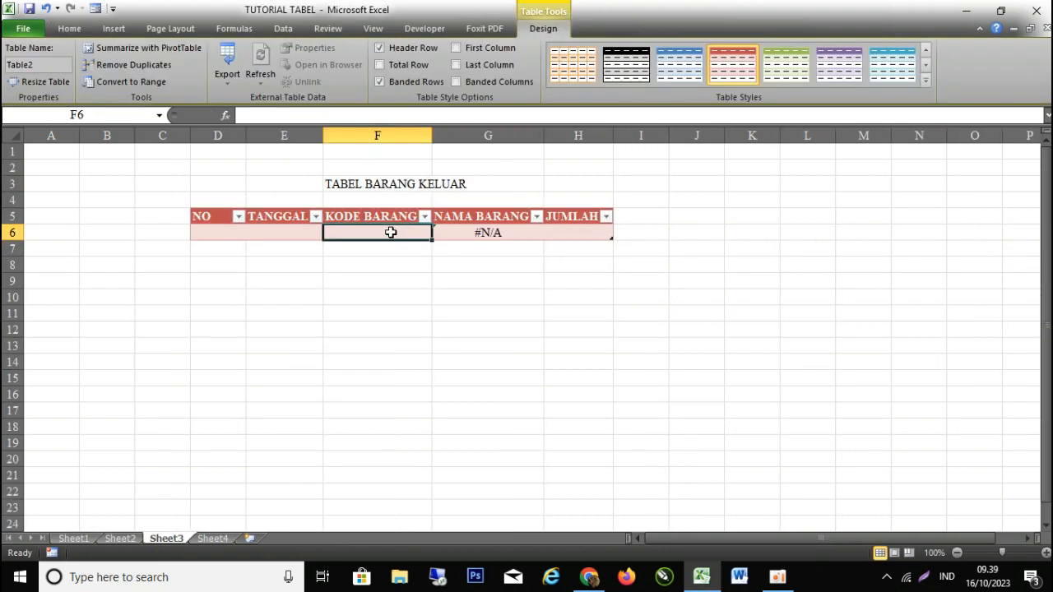
pyautogui.write('SP002')
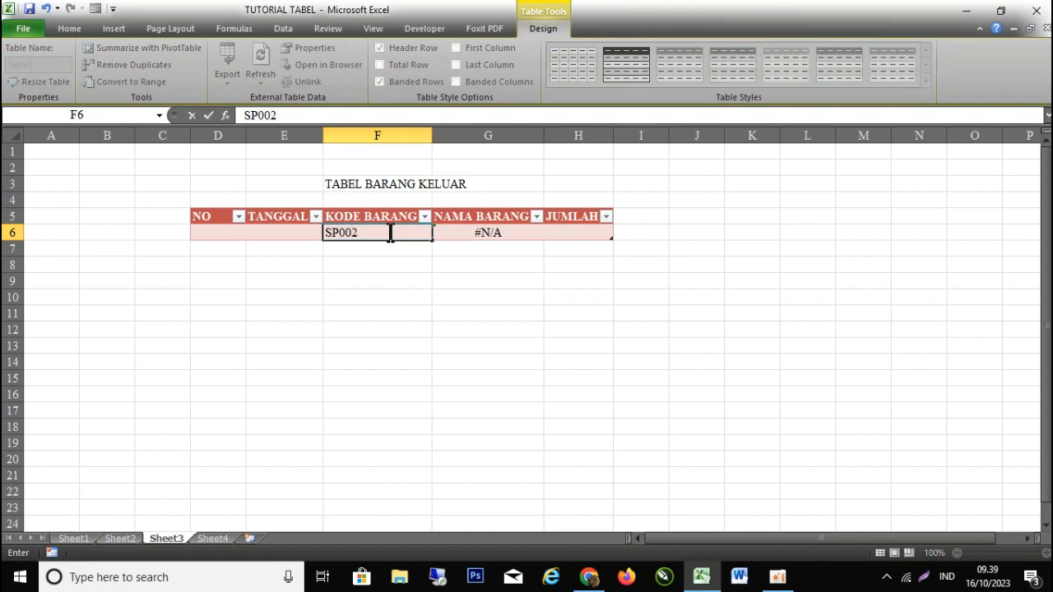
pyautogui.press('Return')
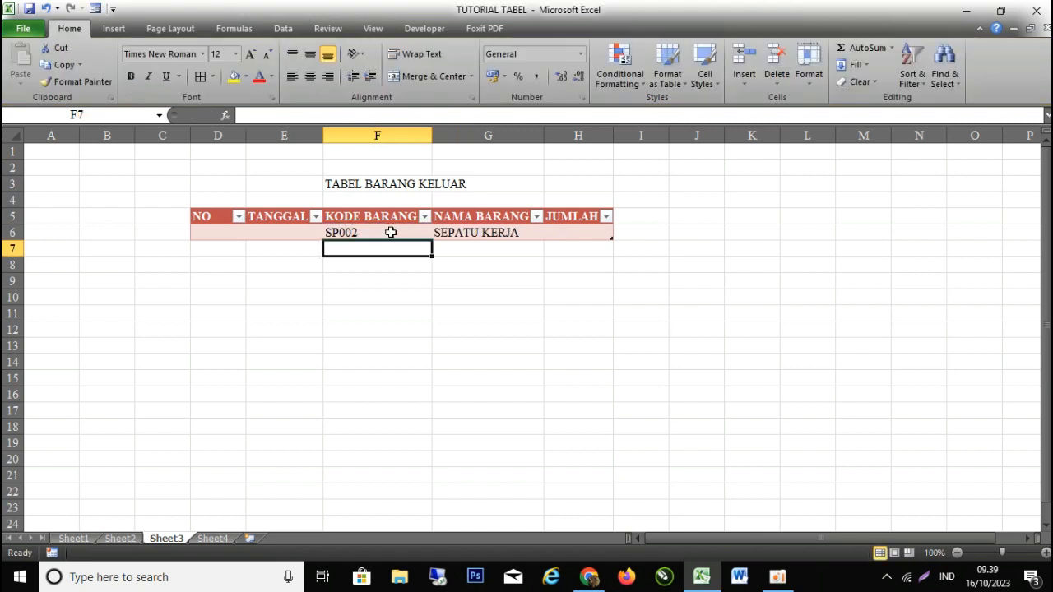
pyautogui.click(473, 233)
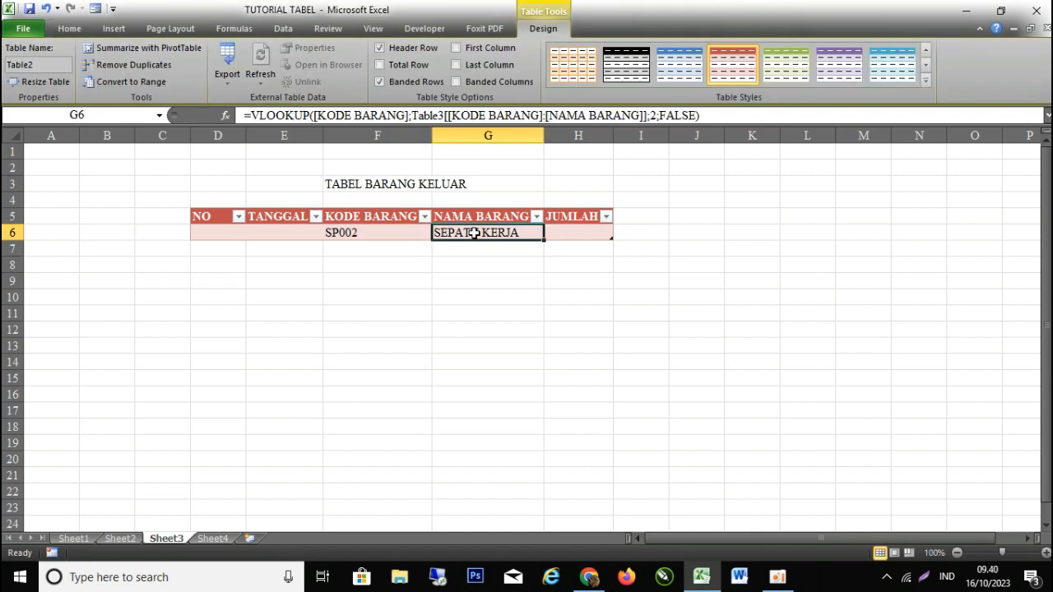
# In the incoming goods table on Sheet2, enter a jumlah of 2 for SP001 and 5 for SP003
pyautogui.click(118, 543)
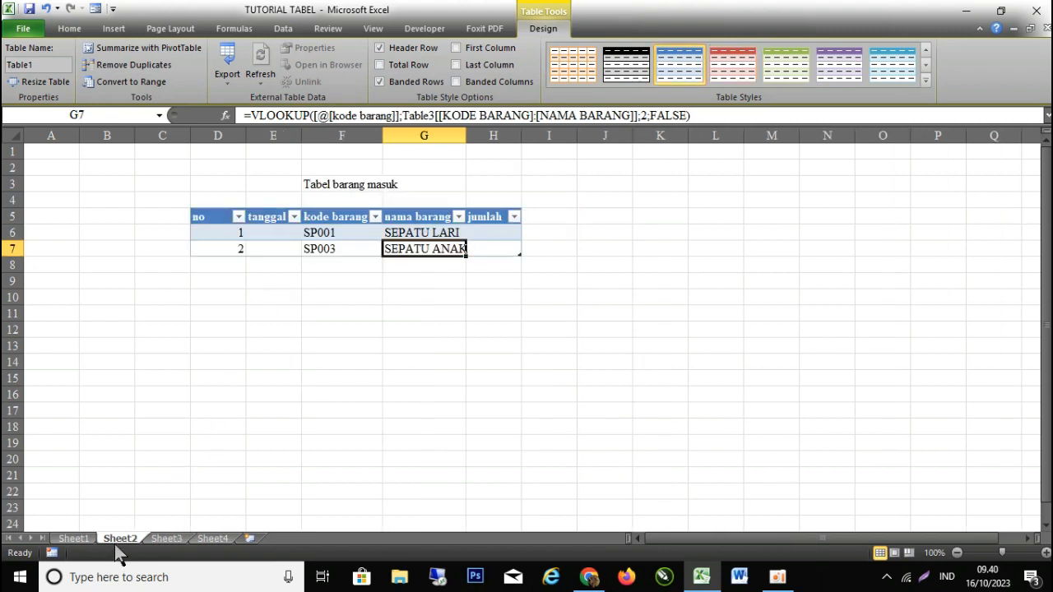
pyautogui.click(73, 538)
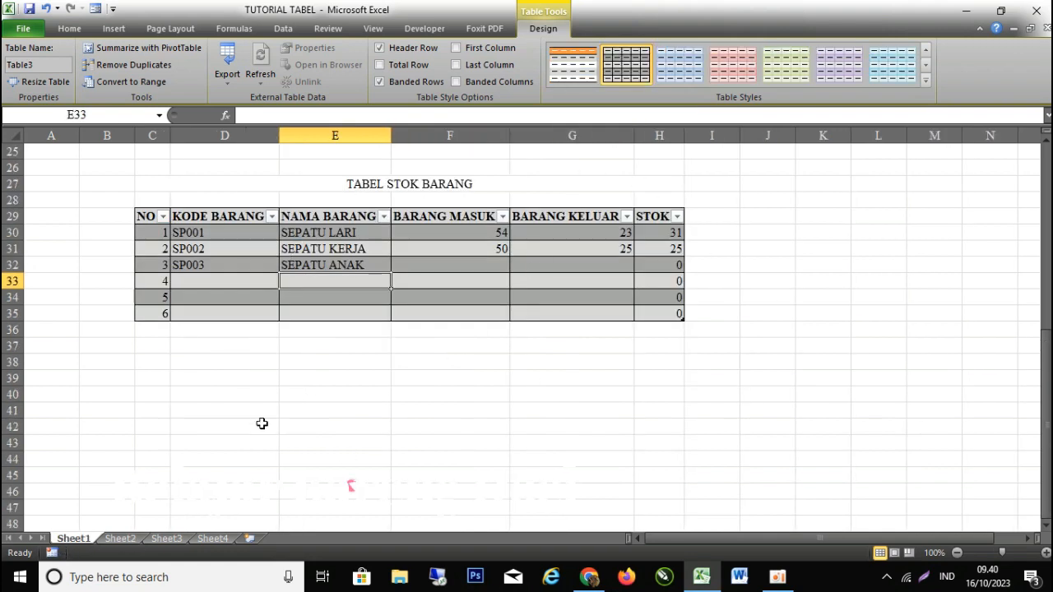
pyautogui.click(121, 539)
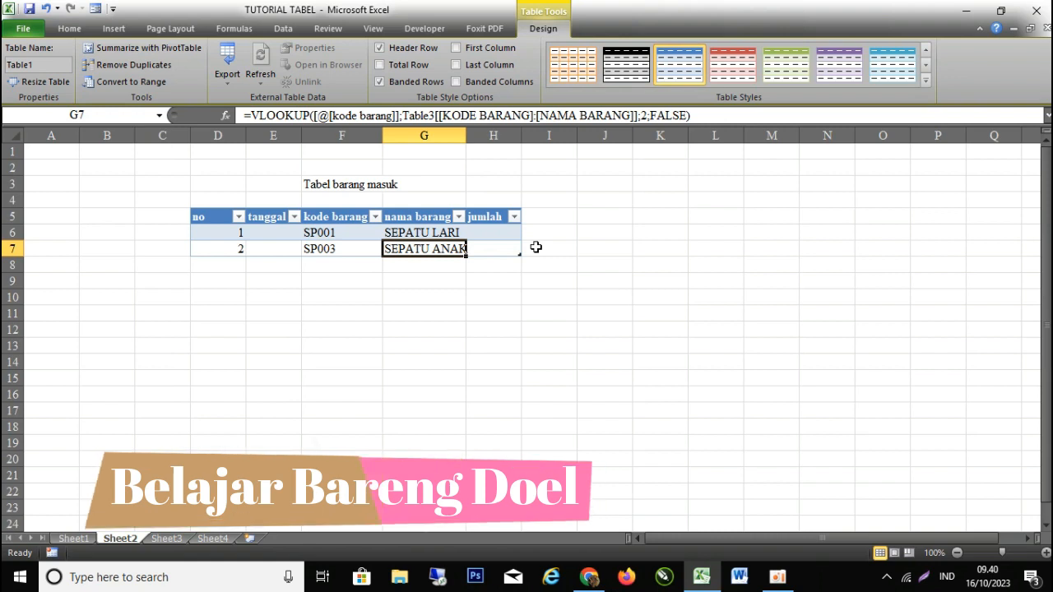
pyautogui.click(498, 233)
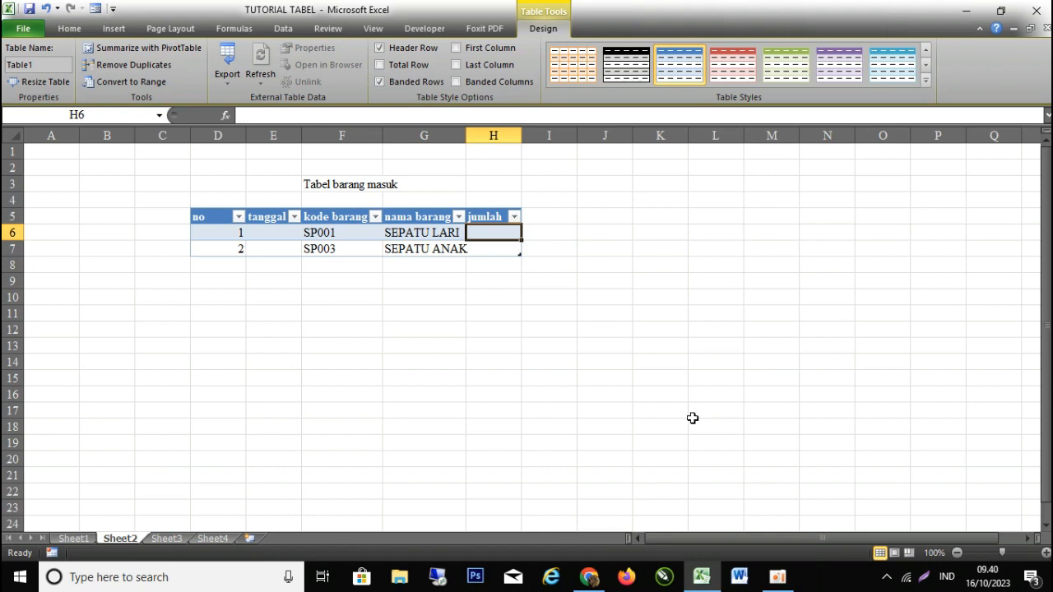
pyautogui.write('2')
pyautogui.press('Return')
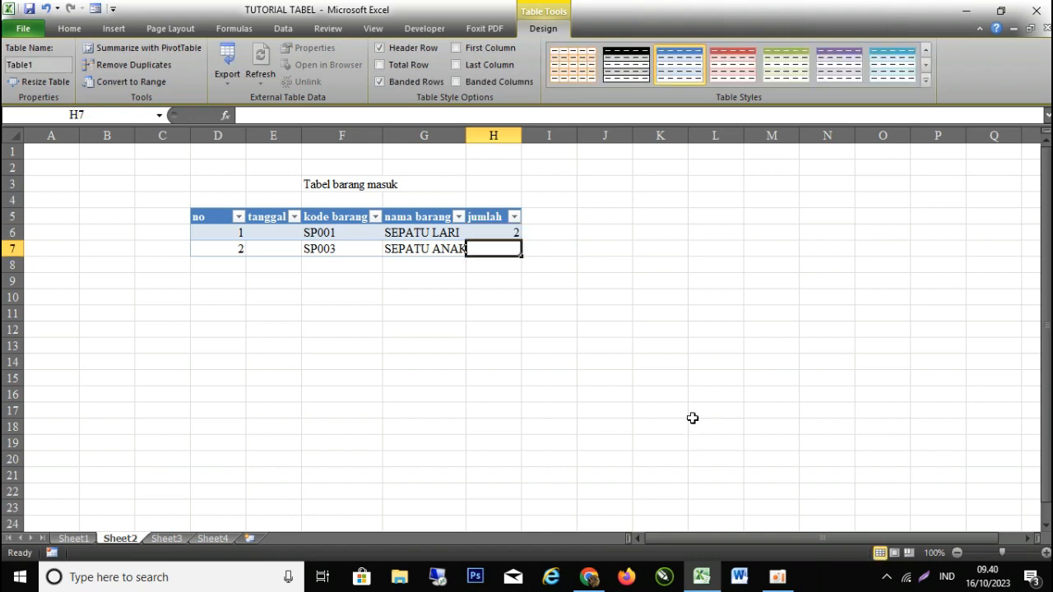
pyautogui.write('5')
pyautogui.press('Return')
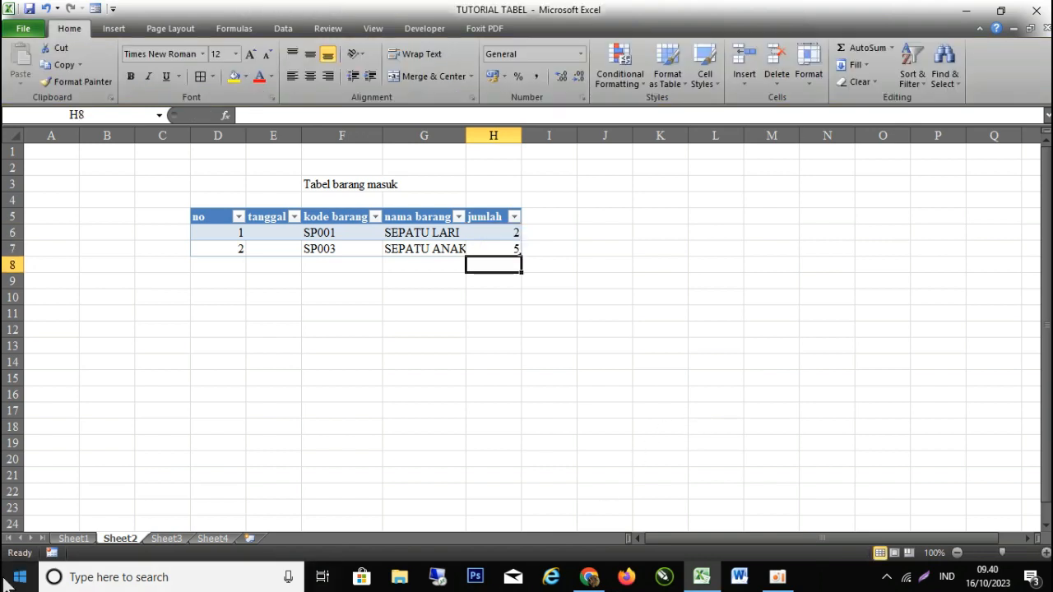
# On Sheet1, clear the BARANG MASUK and BARANG KELUAR values for SP001 and SP002 in the stock table
pyautogui.click(59, 541)
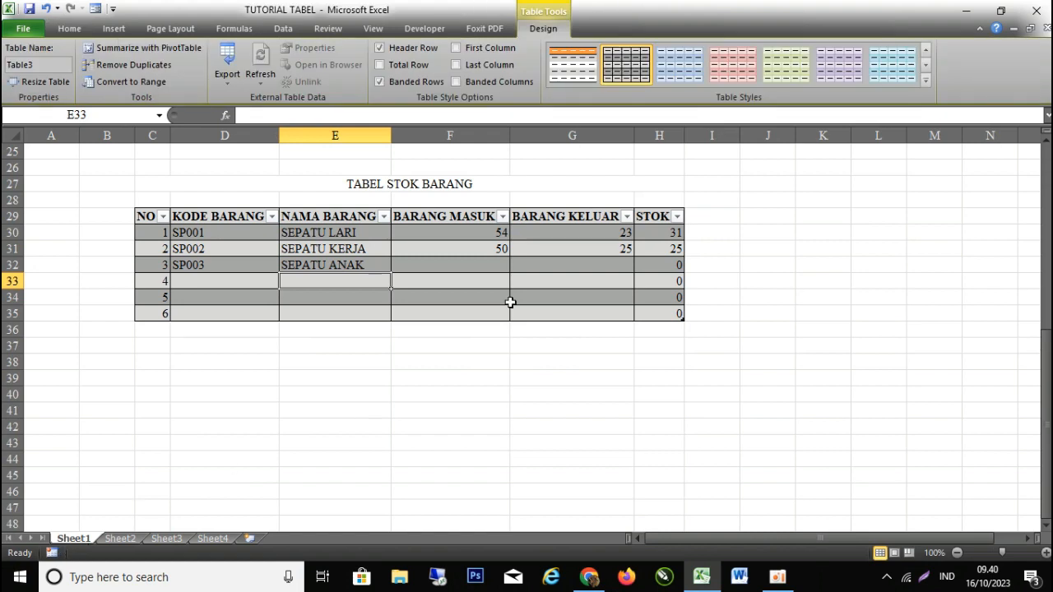
pyautogui.click(482, 231)
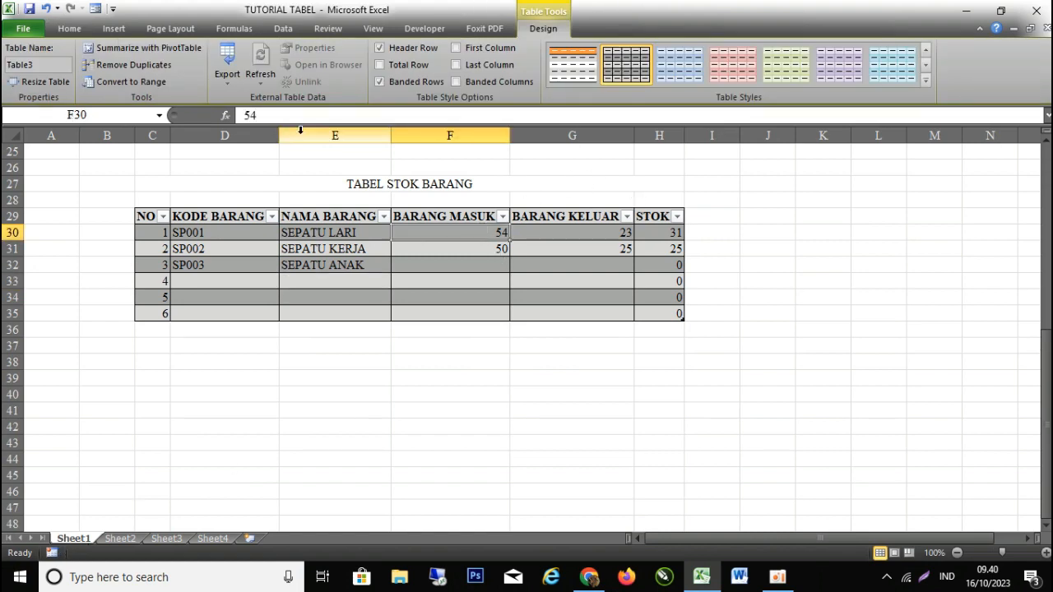
pyautogui.moveTo(494, 228); pyautogui.dragTo(619, 258)
pyautogui.press('Delete')
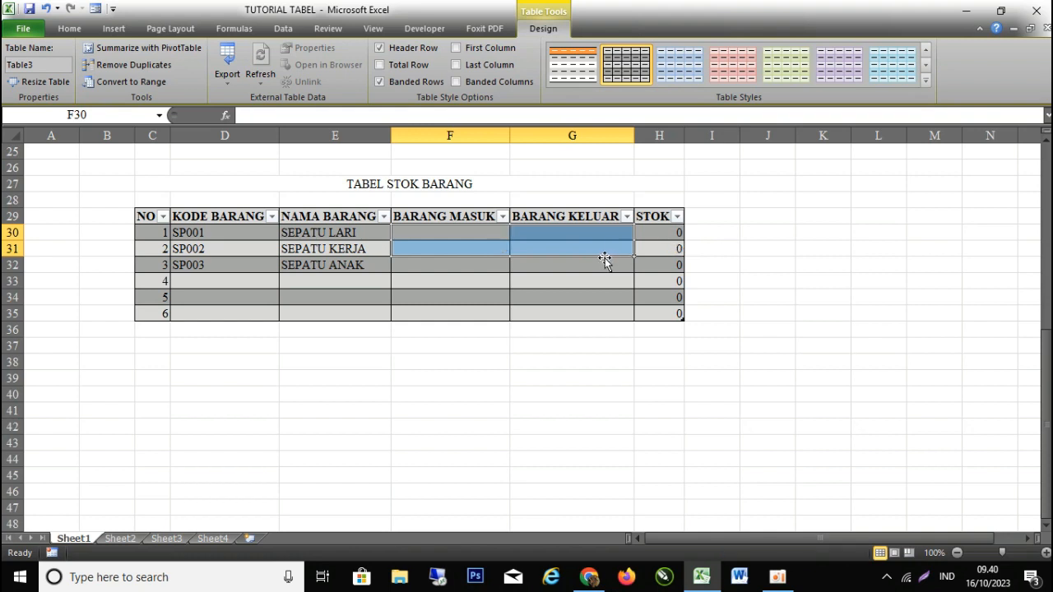
# In F30 of the stock table, begin a SUMIF formula with the incoming goods codes Sheet2!F6:F10 as the range
pyautogui.click(451, 230)
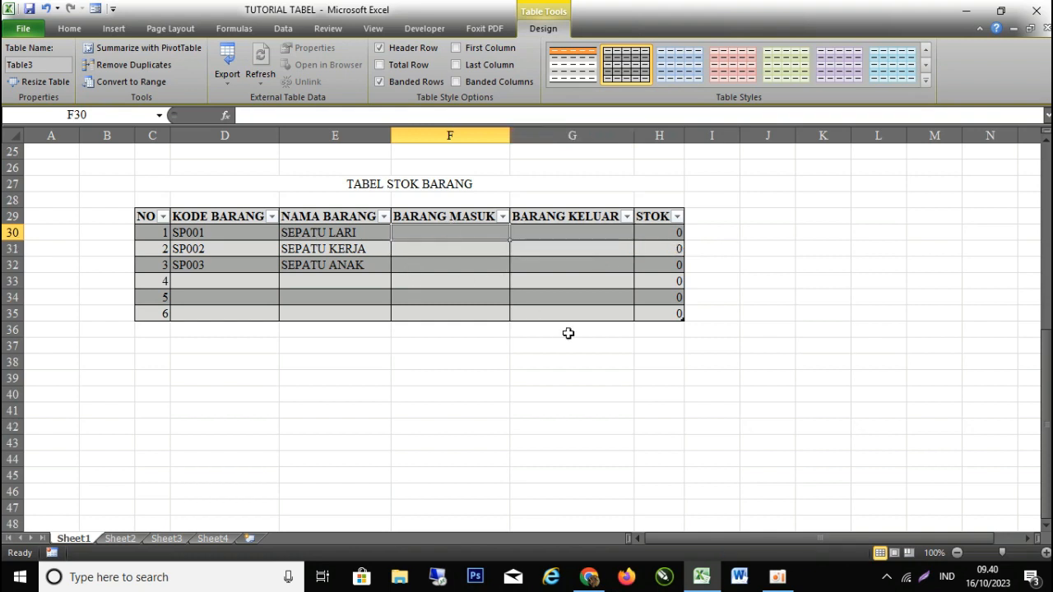
pyautogui.write('=')
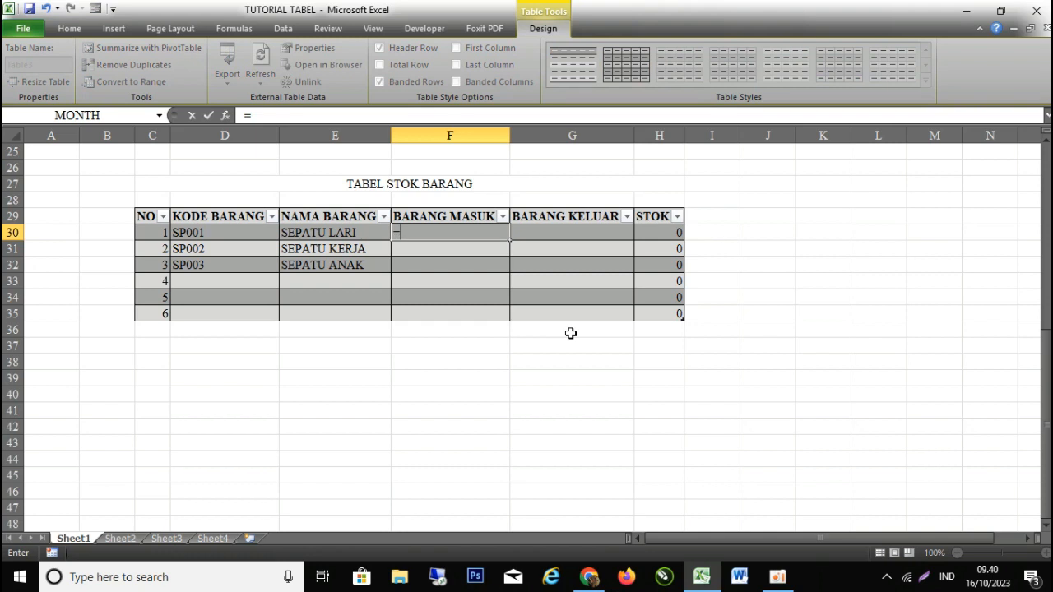
pyautogui.write('SUMI')
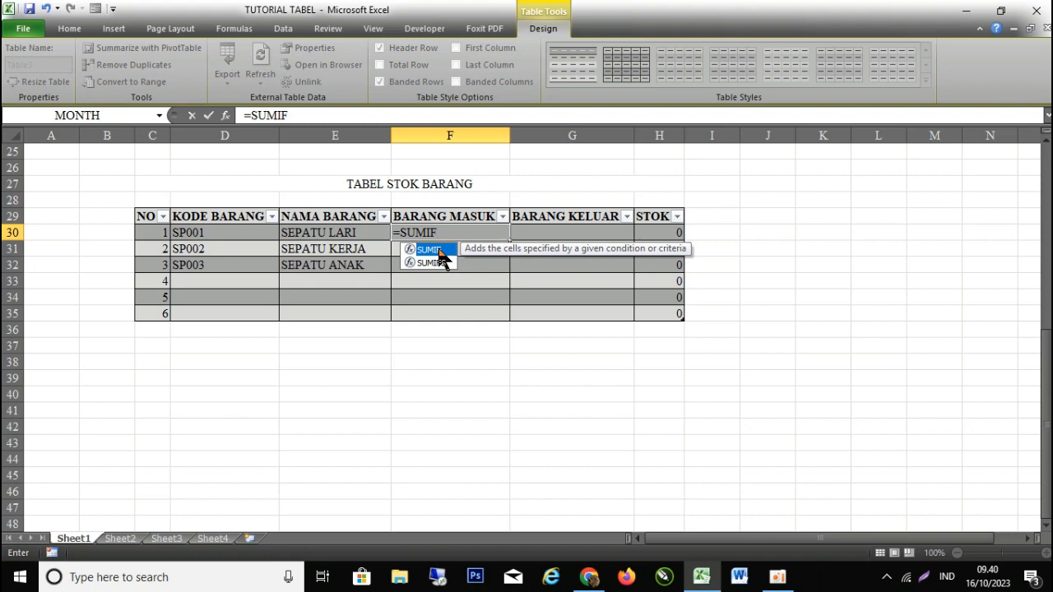
pyautogui.write('F')
pyautogui.doubleClick(439, 251)
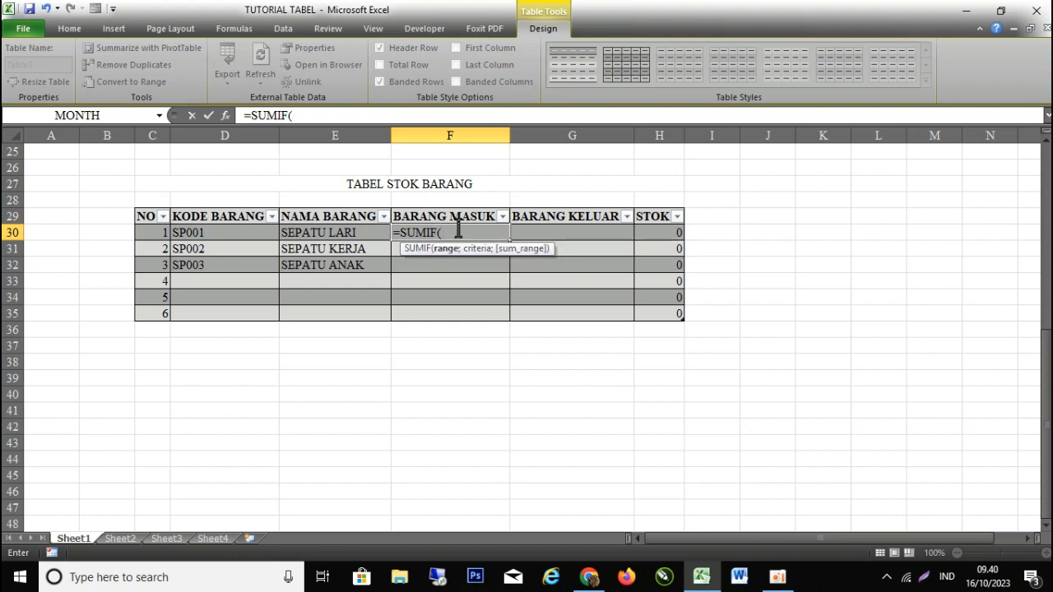
pyautogui.click(120, 538)
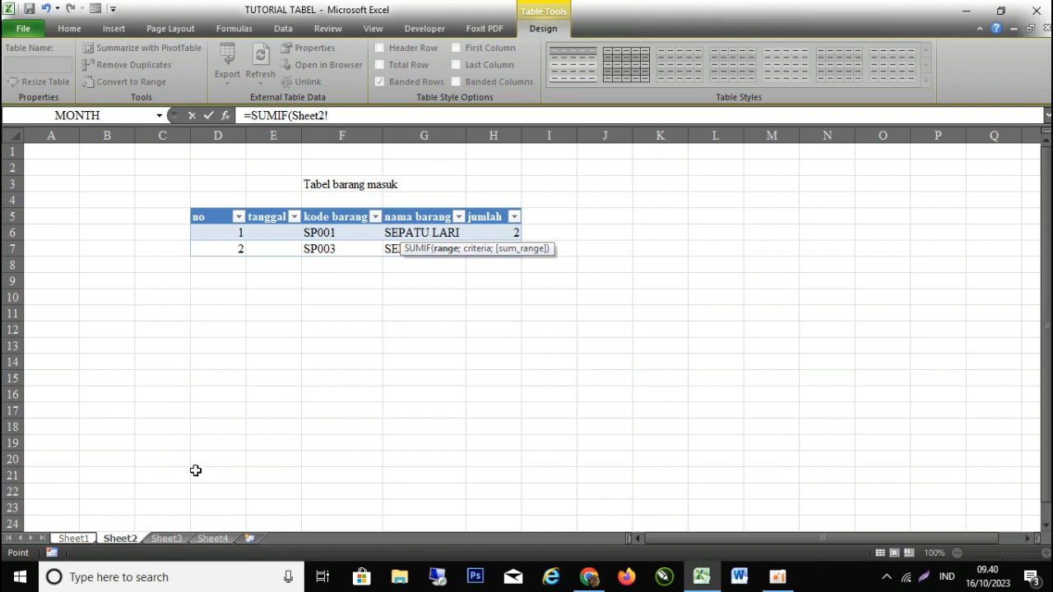
pyautogui.click(73, 538)
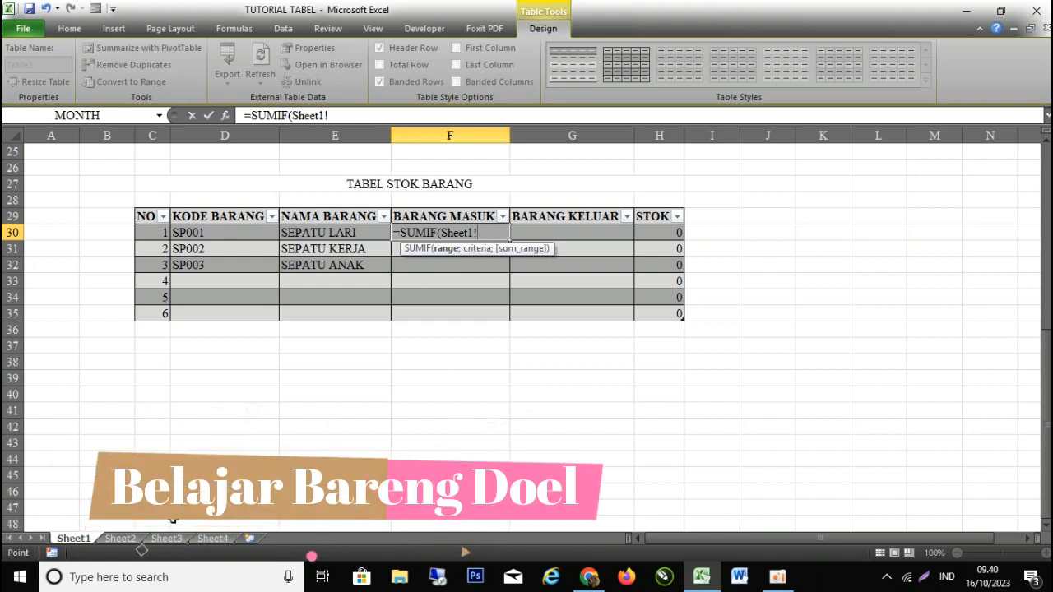
pyautogui.click(120, 538)
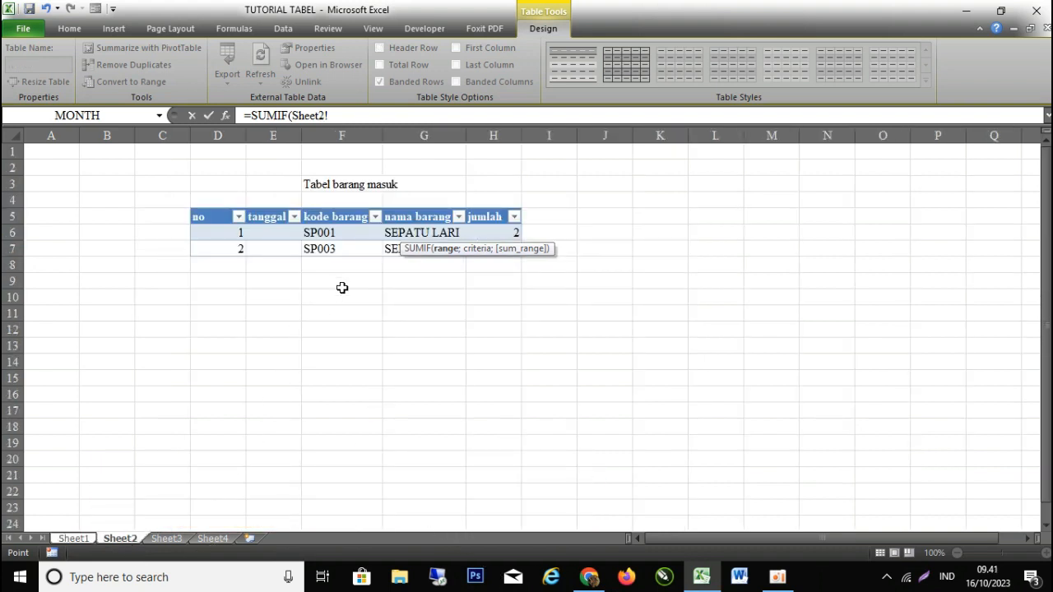
pyautogui.moveTo(354, 232); pyautogui.dragTo(372, 293)
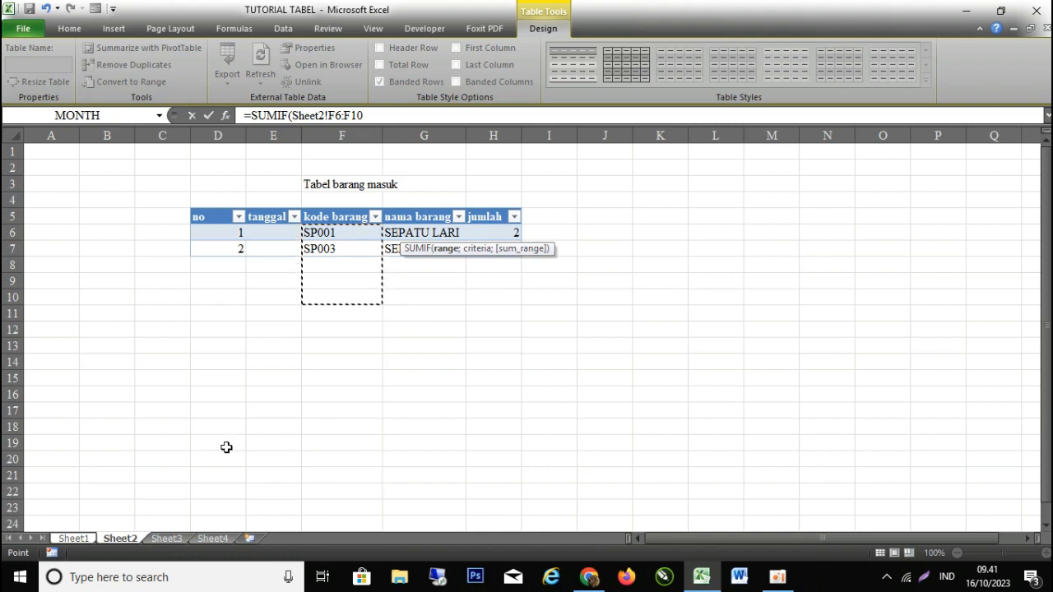
pyautogui.write(';')
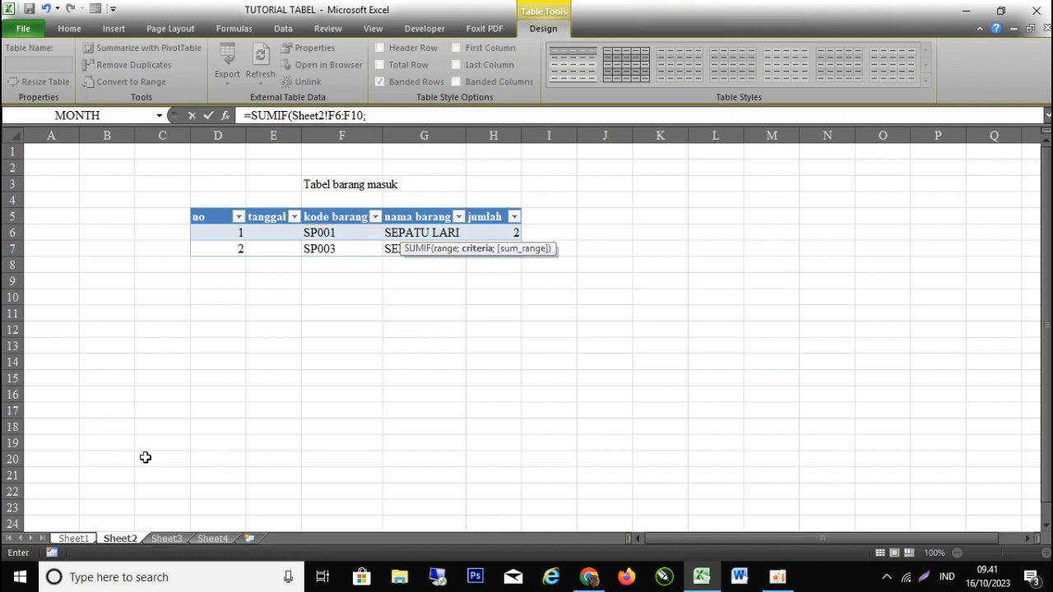
# Complete the SUMIF with the stock table's KODE BARANG column as criteria and Sheet2!H6:H10 as the sum range
pyautogui.click(74, 539)
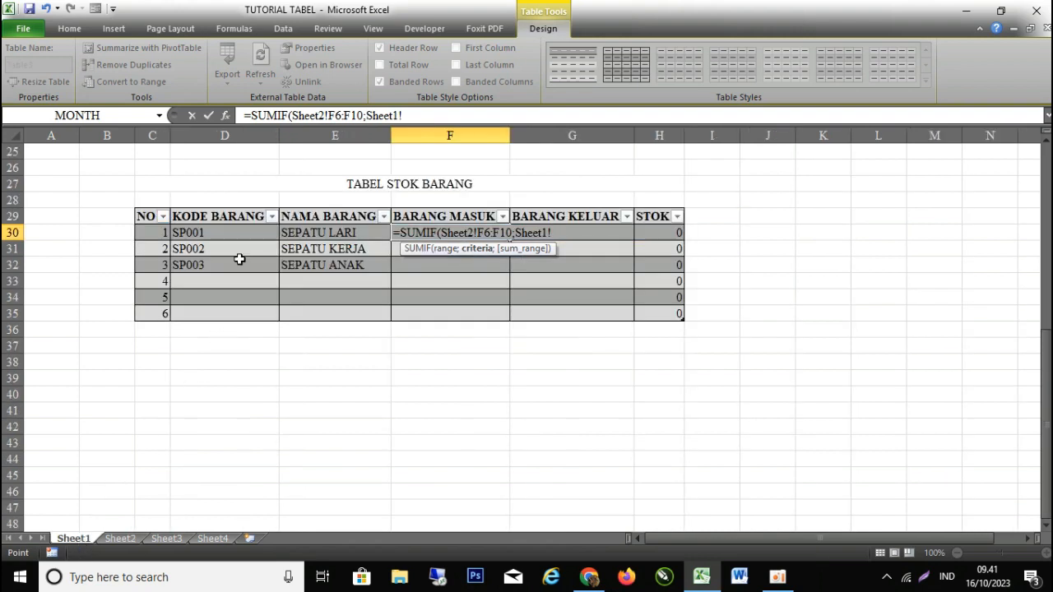
pyautogui.moveTo(244, 233); pyautogui.dragTo(247, 316)
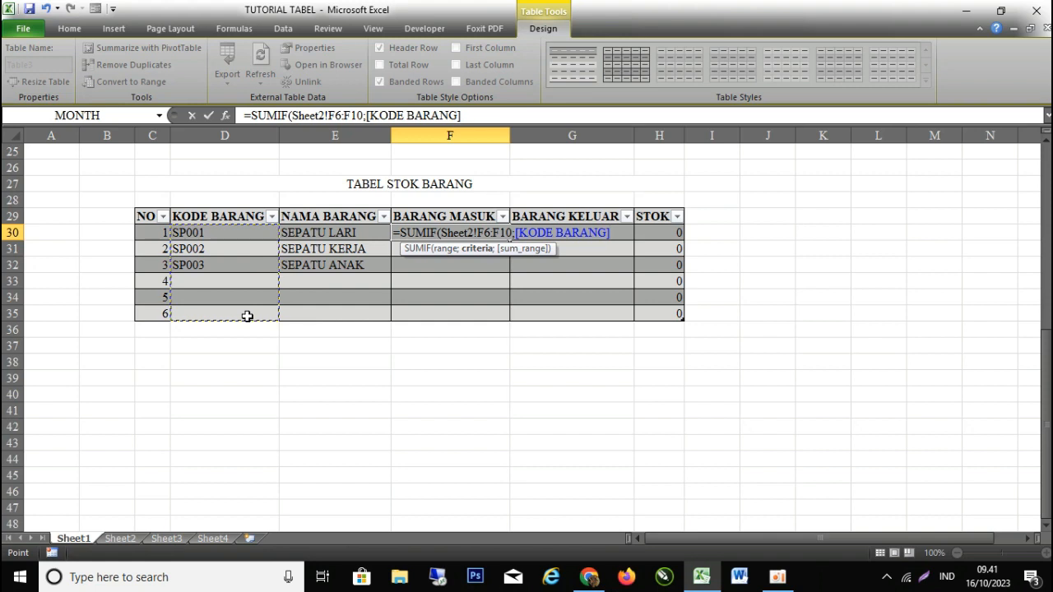
pyautogui.write(';')
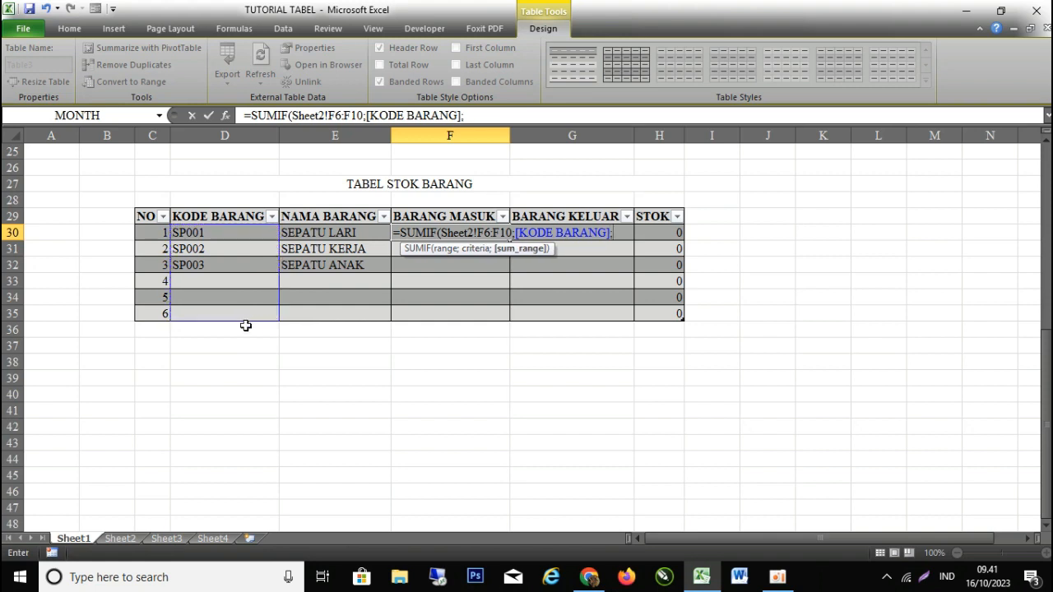
pyautogui.click(120, 538)
pyautogui.moveTo(505, 227); pyautogui.dragTo(496, 301)
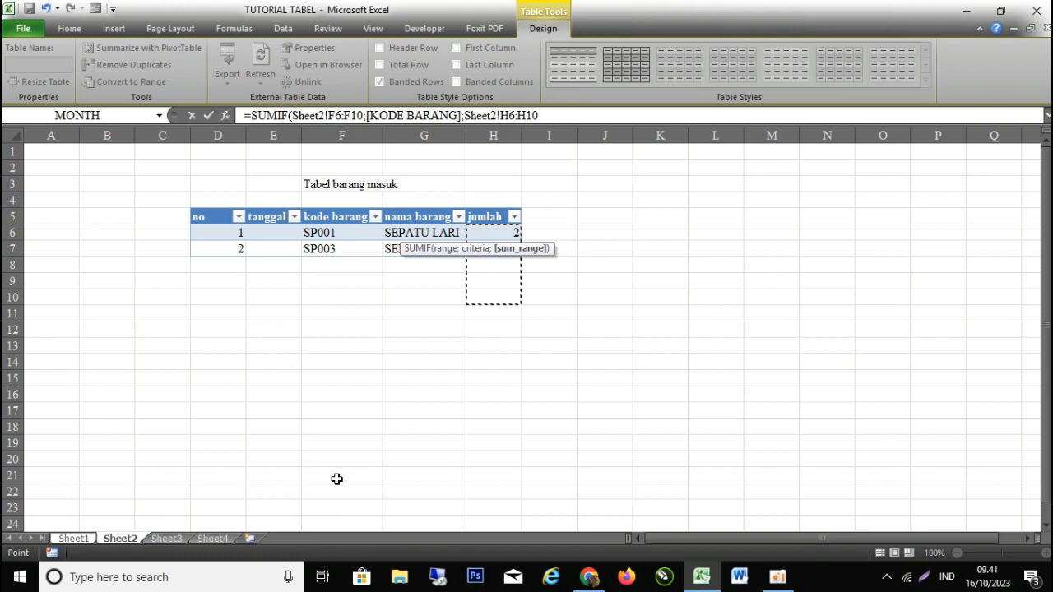
pyautogui.write(')')
pyautogui.press('Return')
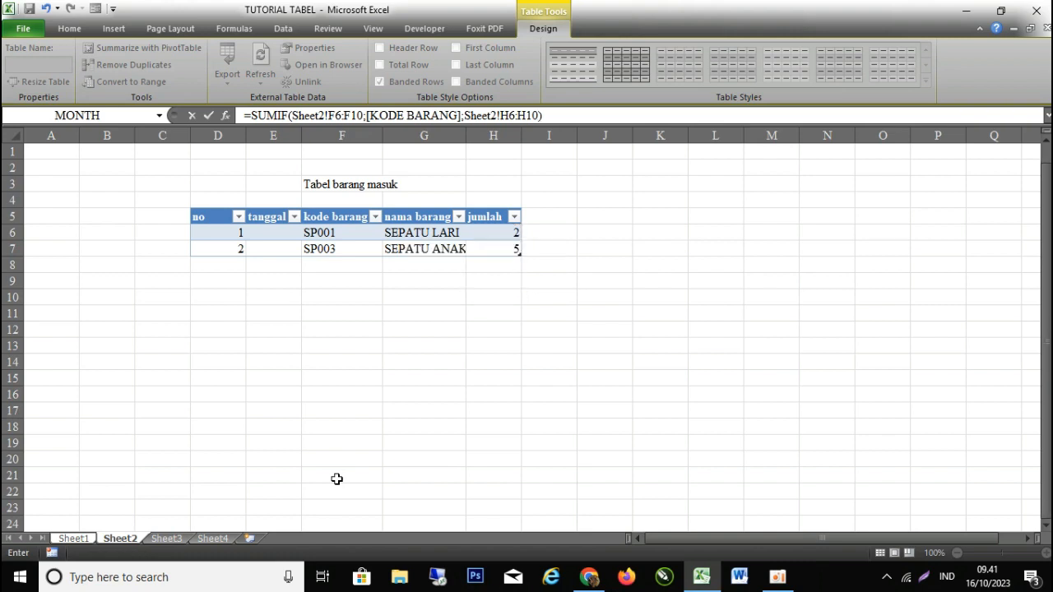
pyautogui.press('Return')
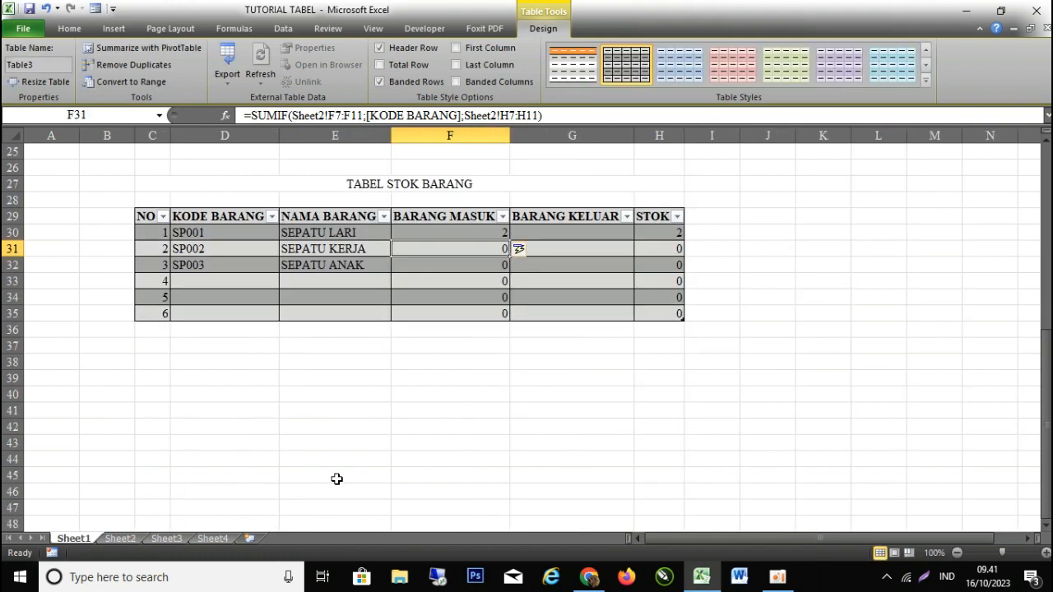
# Set the jumlah of SP001 in the Sheet2 incoming goods table to 6 and check the stock table
pyautogui.click(468, 231)
pyautogui.click(469, 247)
pyautogui.click(475, 236)
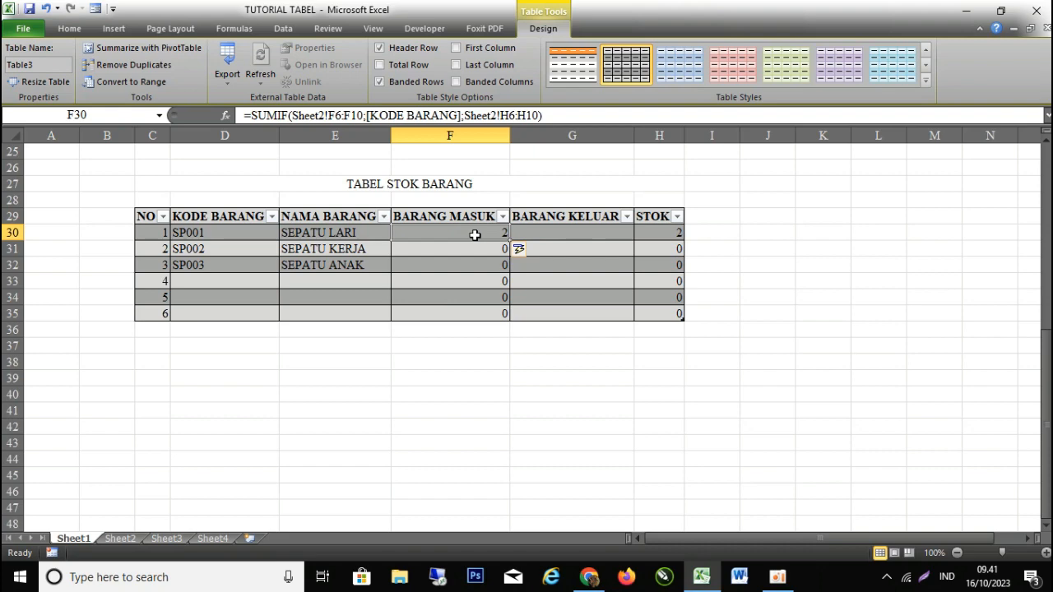
pyautogui.click(322, 235)
pyautogui.click(120, 537)
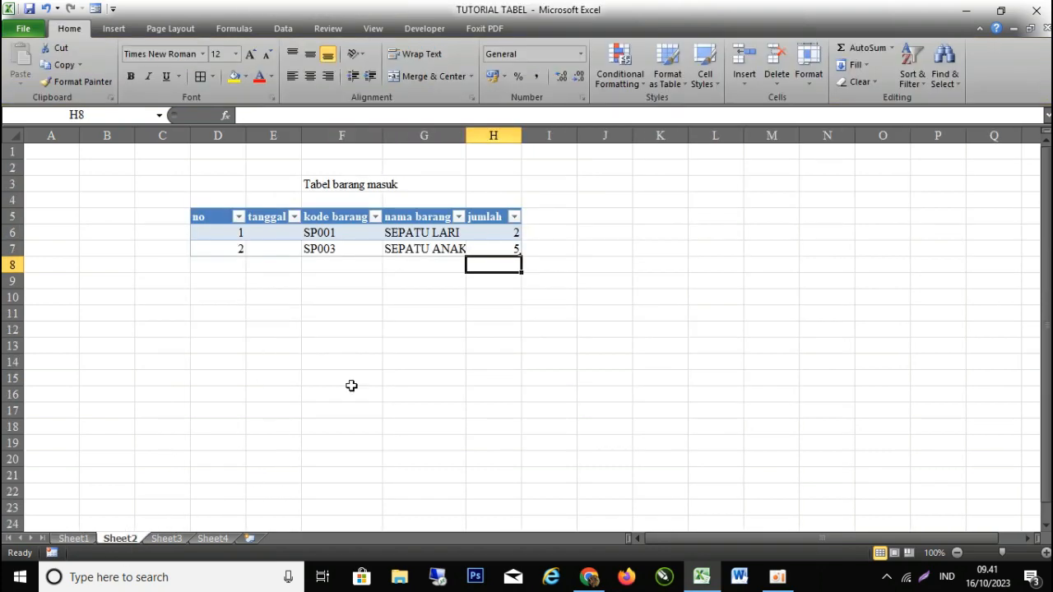
pyautogui.click(496, 234)
pyautogui.write('6')
pyautogui.press('Return')
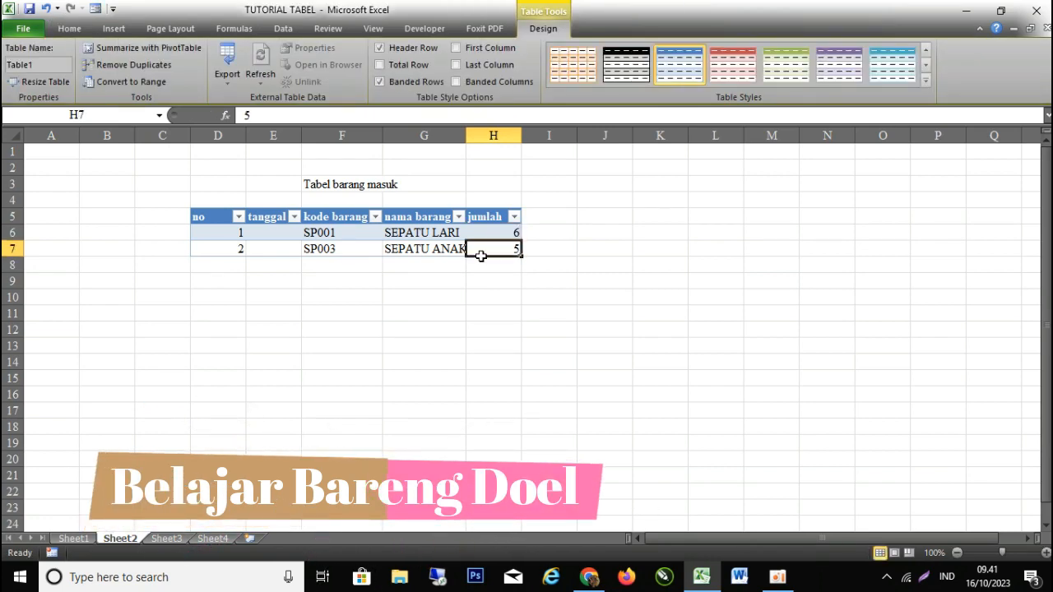
pyautogui.click(78, 539)
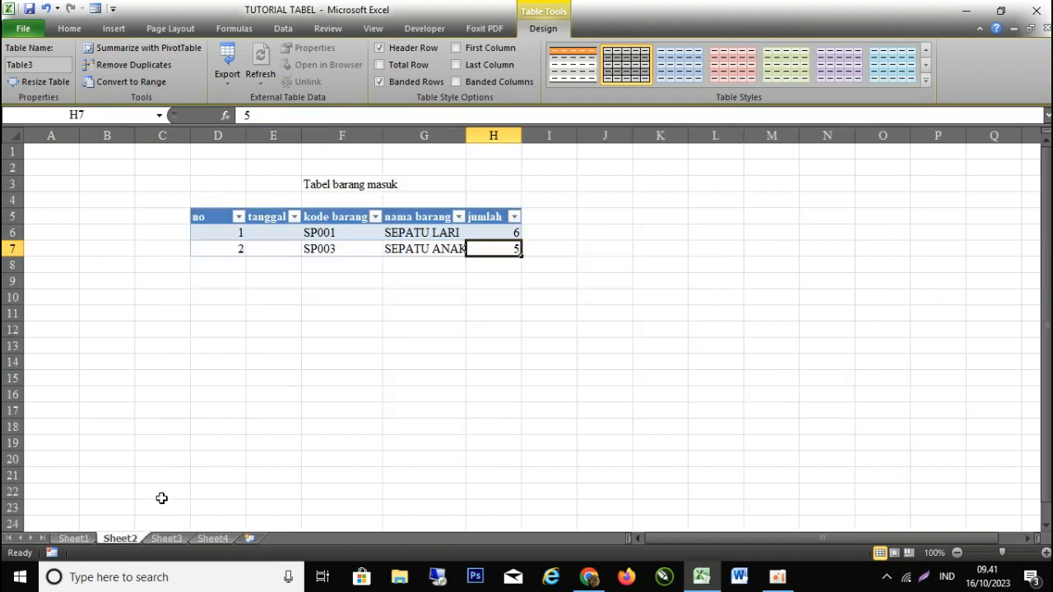
# Add a third incoming goods row for SP001 with a jumlah of 2, and check its BARANG MASUK on Sheet1
pyautogui.click(120, 539)
pyautogui.click(317, 265)
pyautogui.write('SP001')
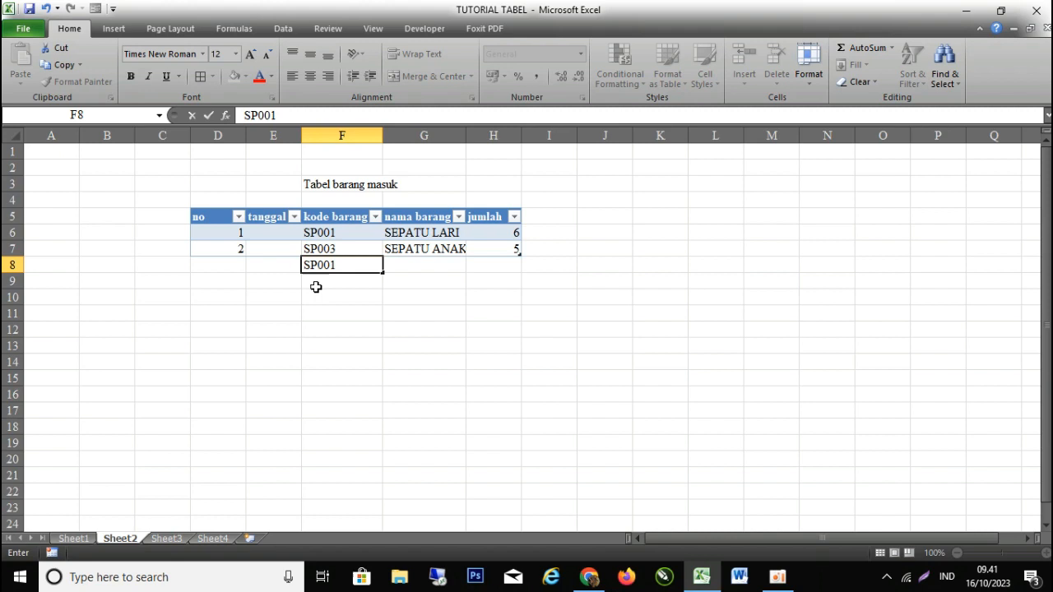
pyautogui.press('Return')
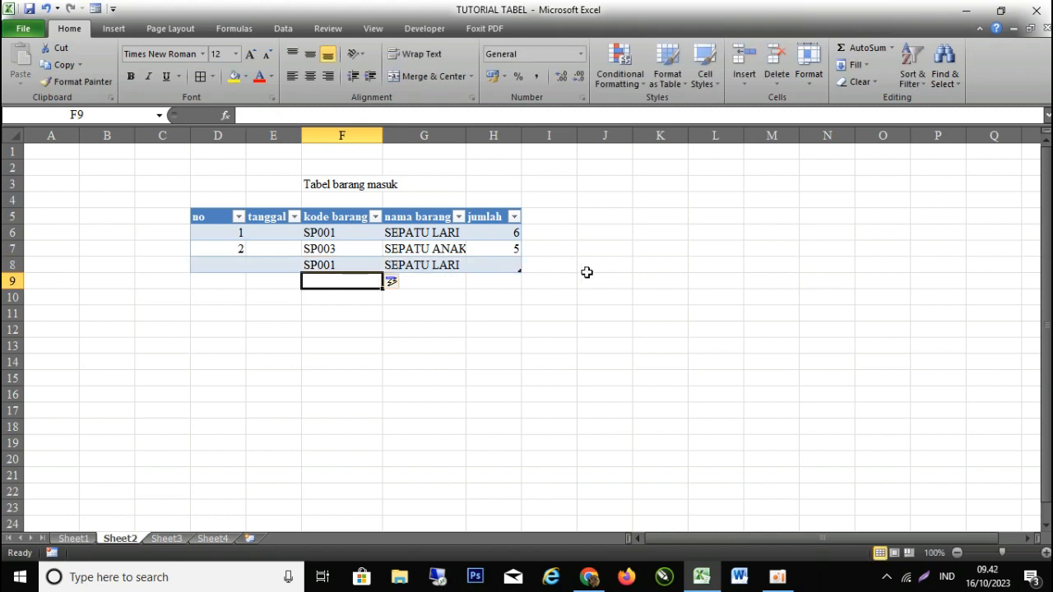
pyautogui.click(509, 266)
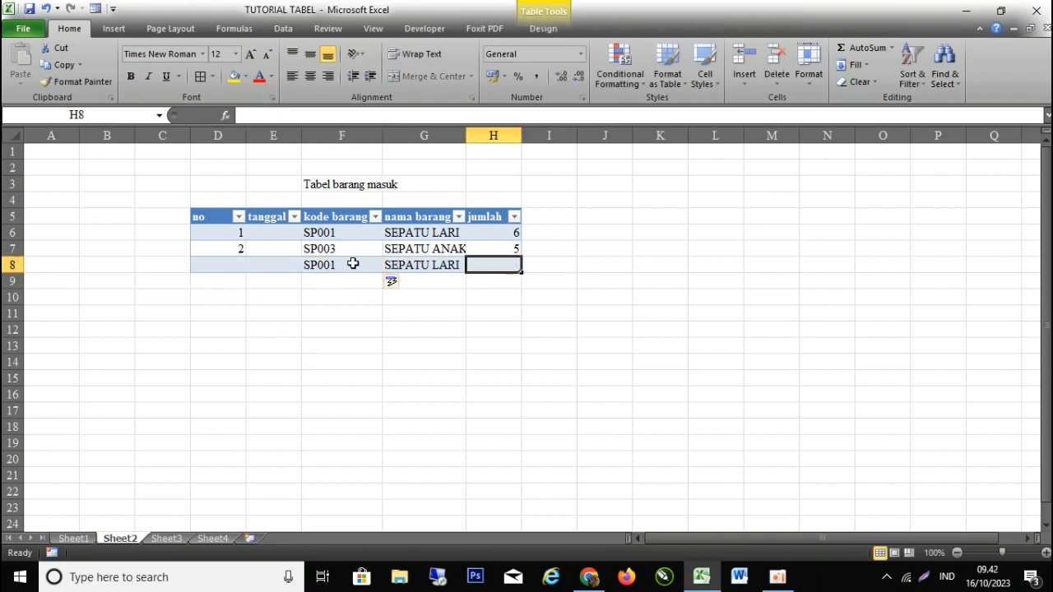
pyautogui.write('2')
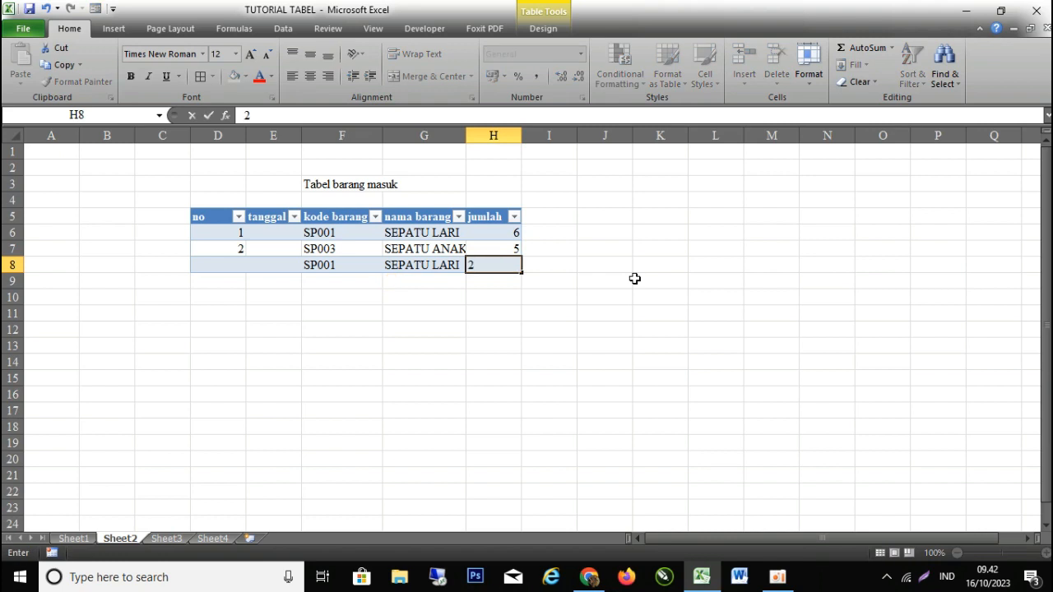
pyautogui.press('Return')
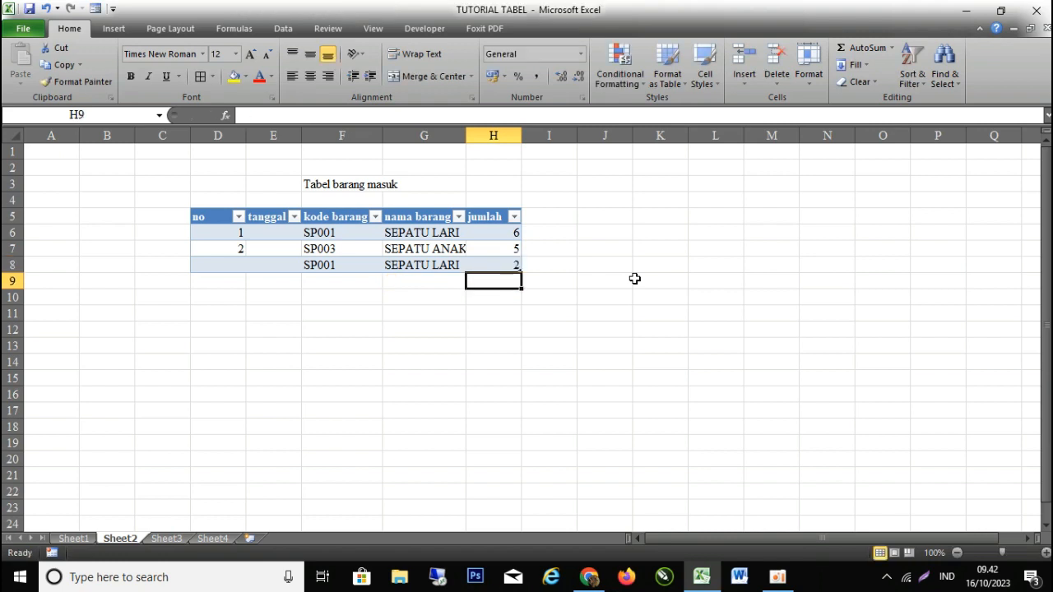
pyautogui.click(74, 538)
pyautogui.click(484, 238)
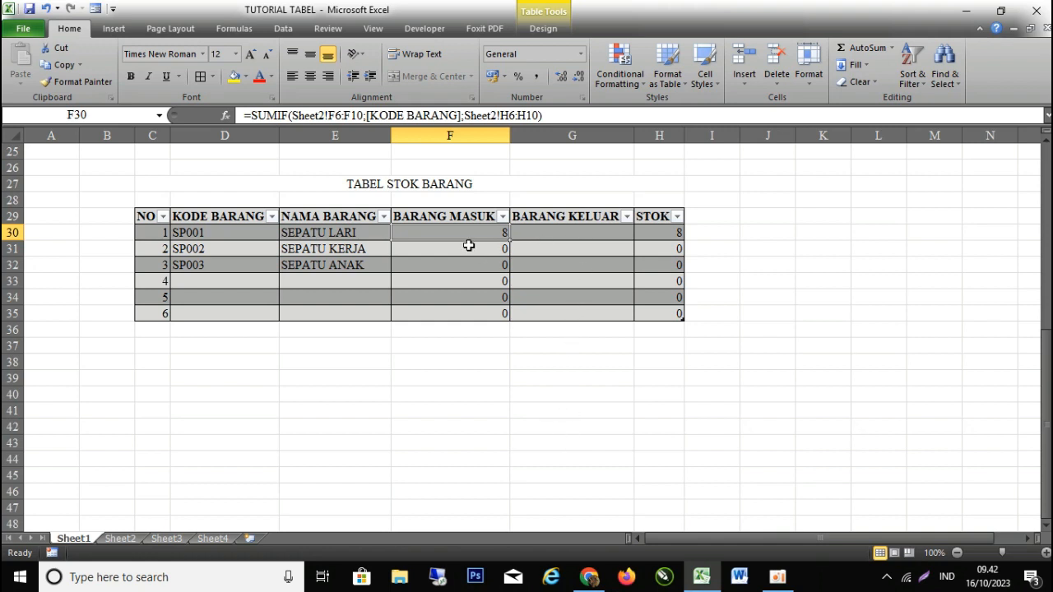
# In G30 of the stock table's BARANG KELUAR column, begin a SUMIF formula with the outgoing goods codes Sheet3!F6:F13 as the range
pyautogui.click(552, 236)
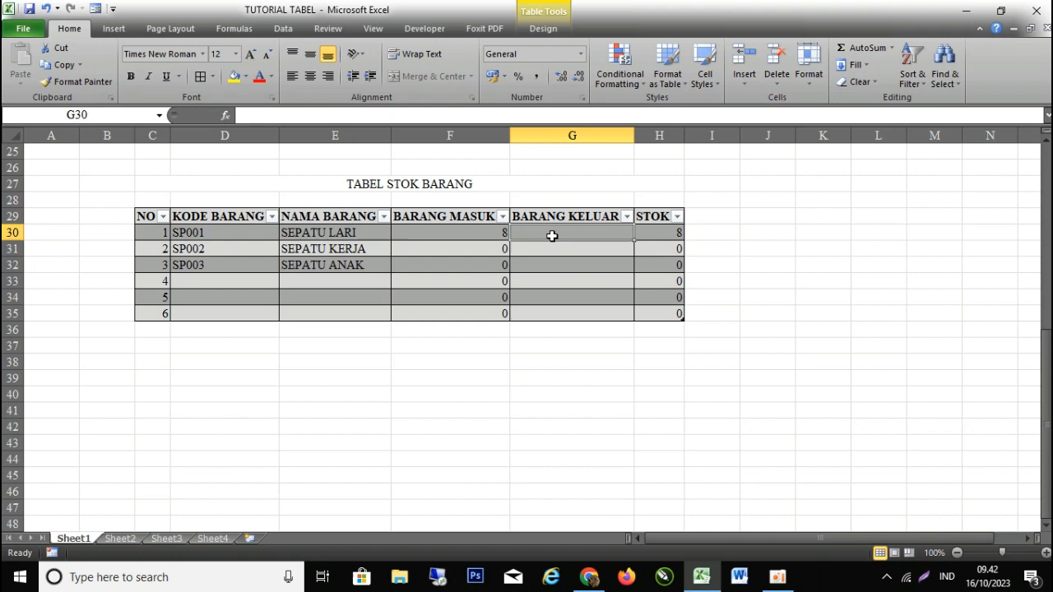
pyautogui.write('=S')
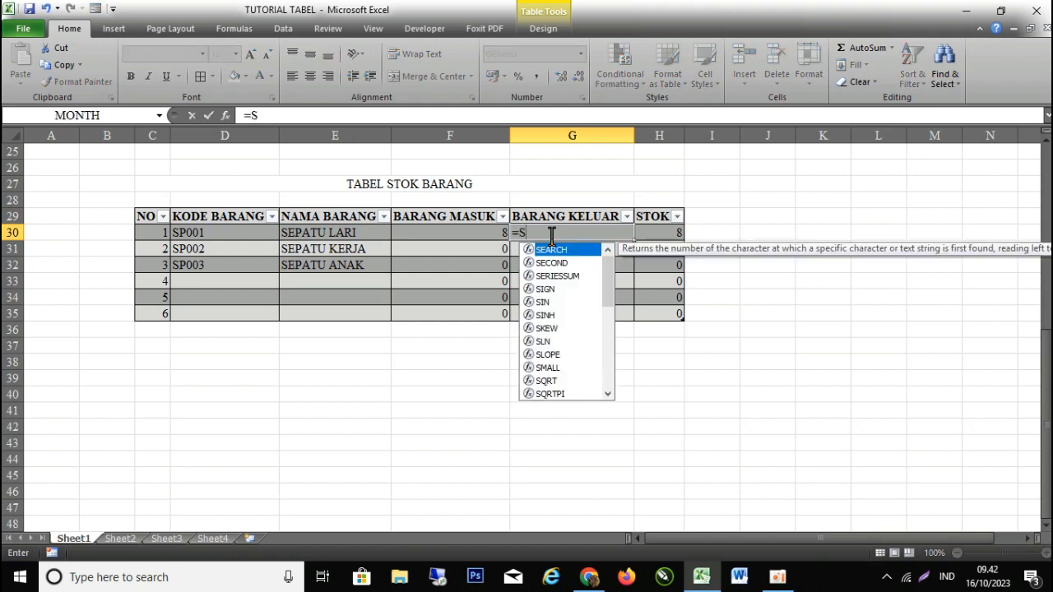
pyautogui.write('UMIF')
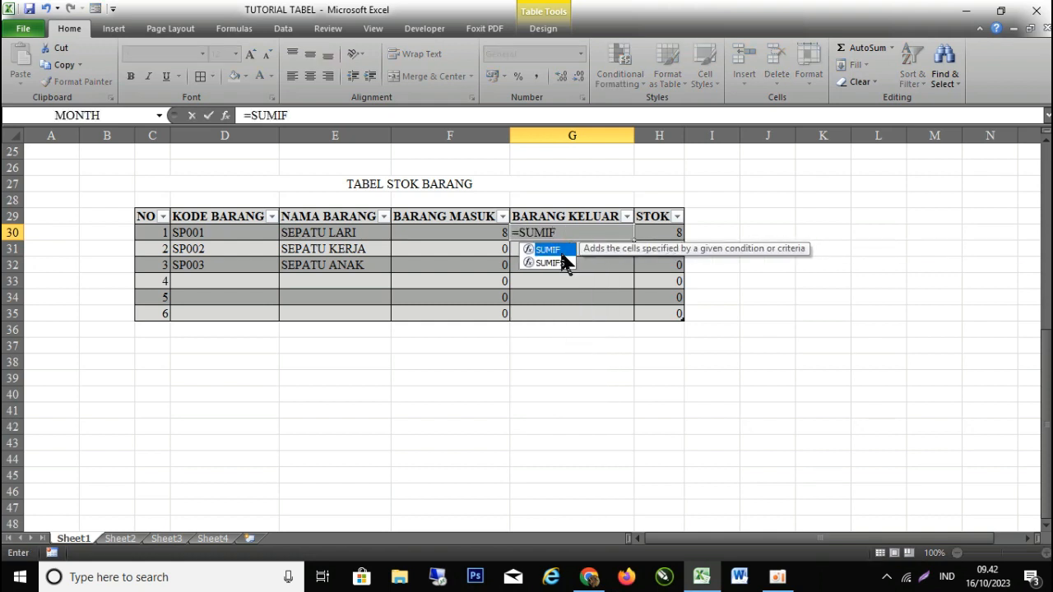
pyautogui.doubleClick(562, 250)
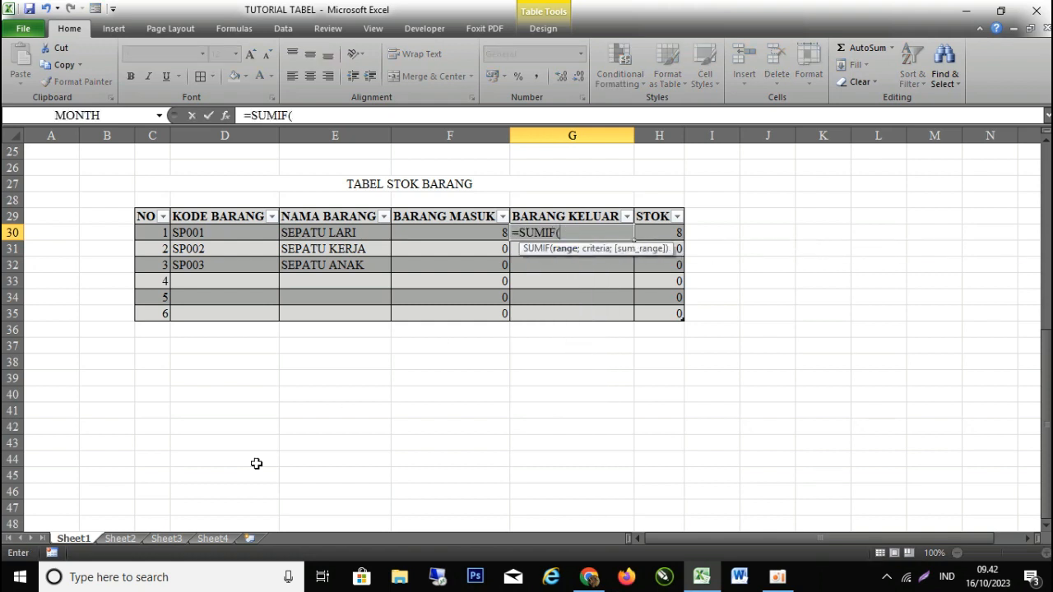
pyautogui.click(164, 540)
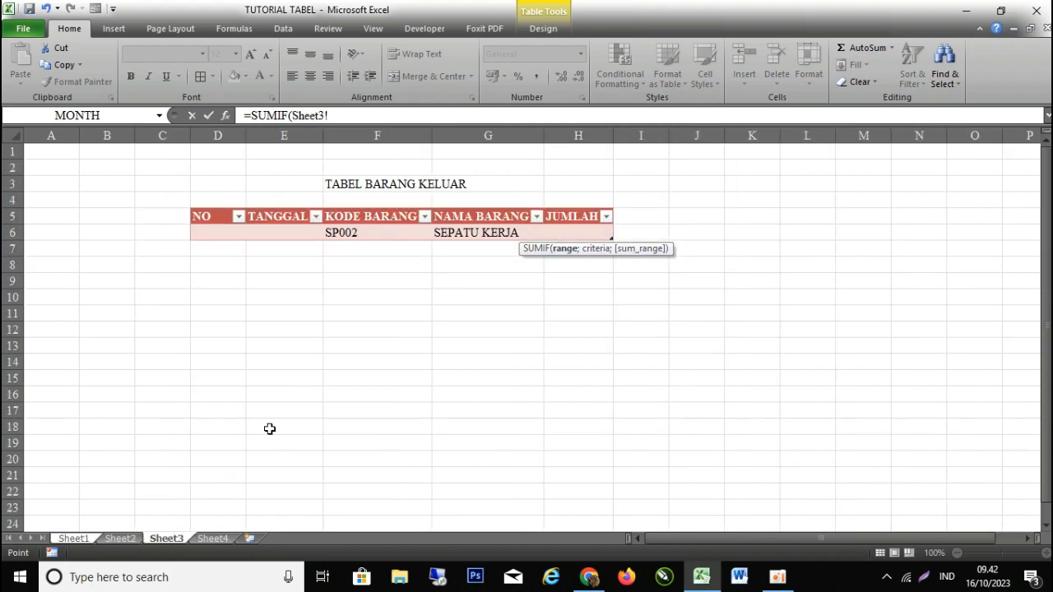
pyautogui.moveTo(360, 234); pyautogui.dragTo(364, 340)
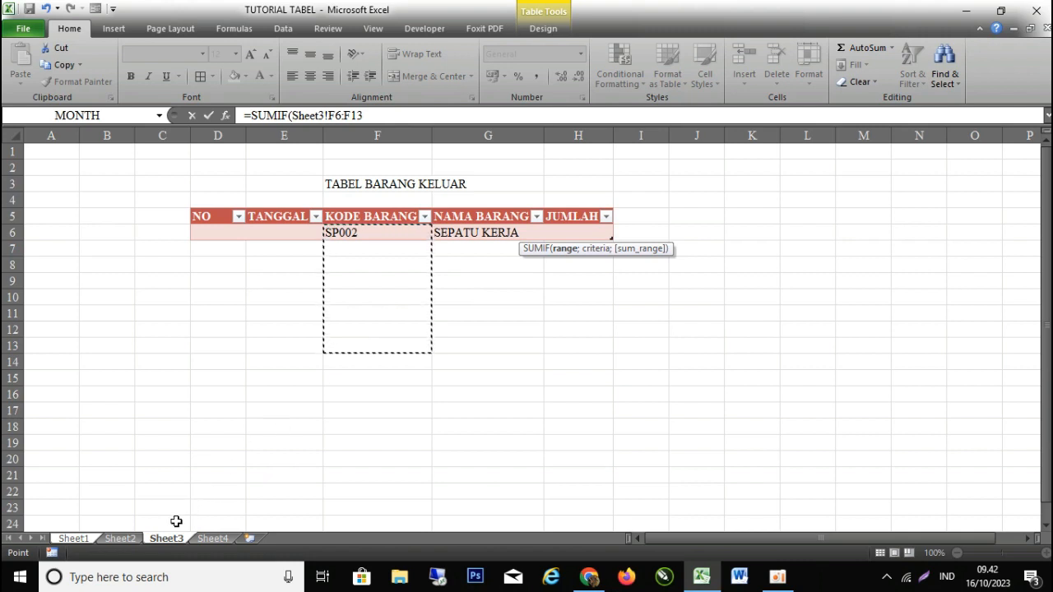
pyautogui.write(';')
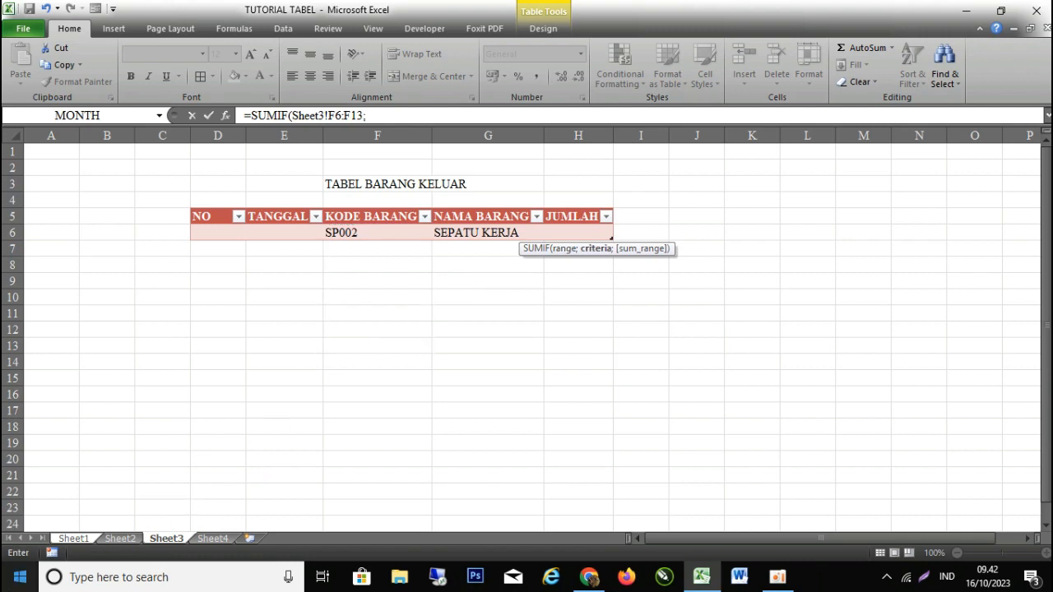
# Complete the SUMIF with the stock table's KODE BARANG column as criteria and Sheet3!H6:H12 as the sum range, and check SP001's STOK on Sheet1
pyautogui.click(78, 541)
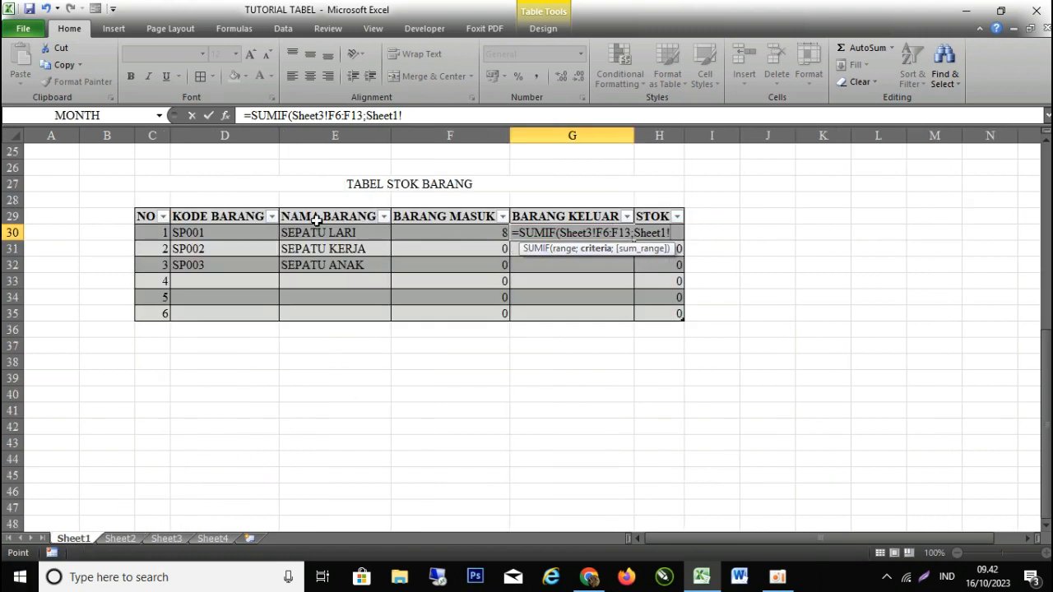
pyautogui.moveTo(212, 235); pyautogui.dragTo(219, 309)
pyautogui.write(';')
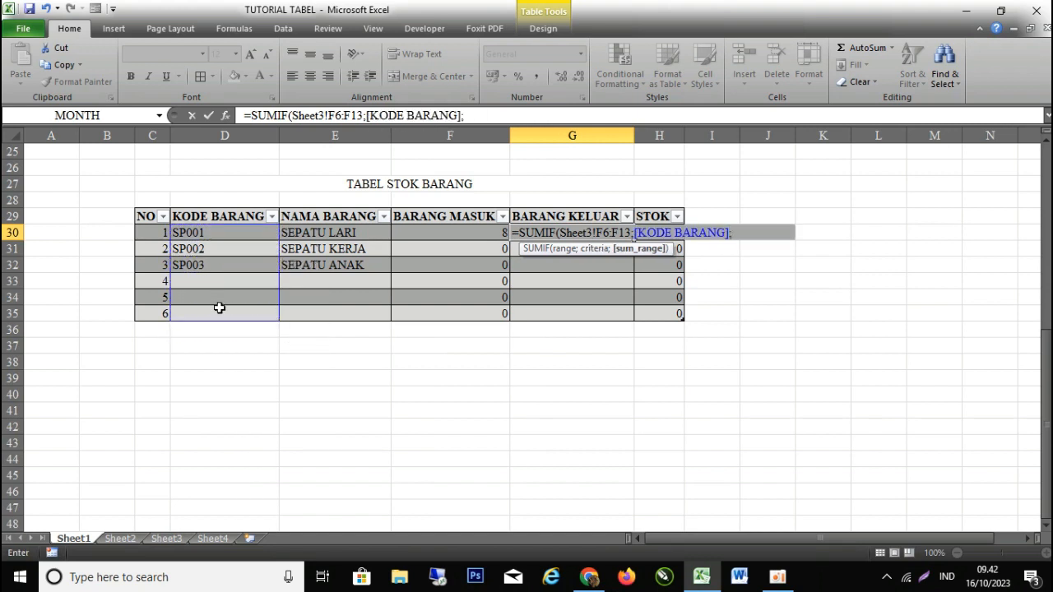
pyautogui.click(181, 533)
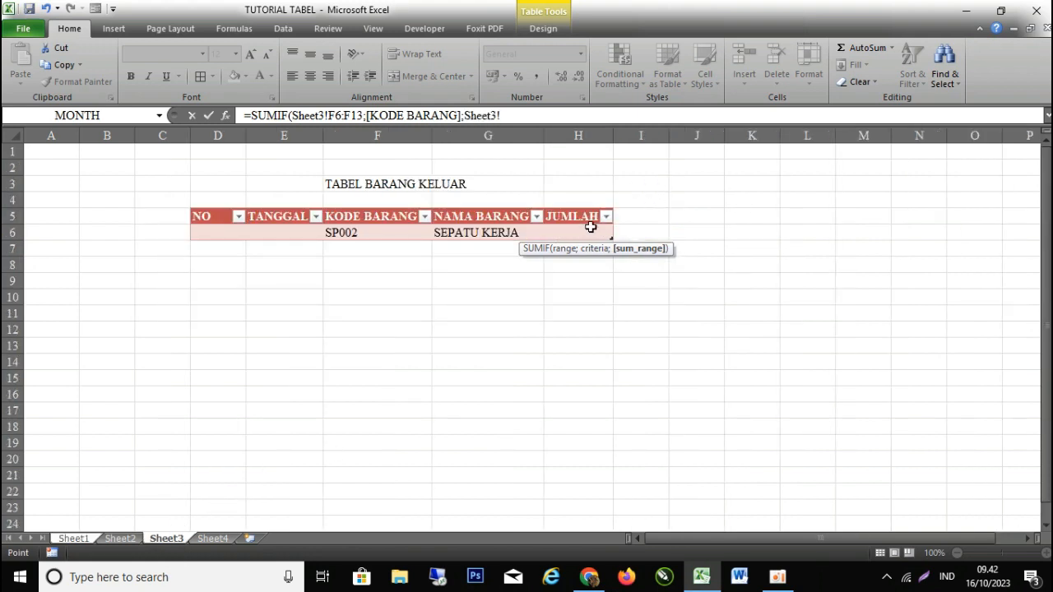
pyautogui.moveTo(589, 227); pyautogui.dragTo(590, 336)
pyautogui.write(')')
pyautogui.press('Return')
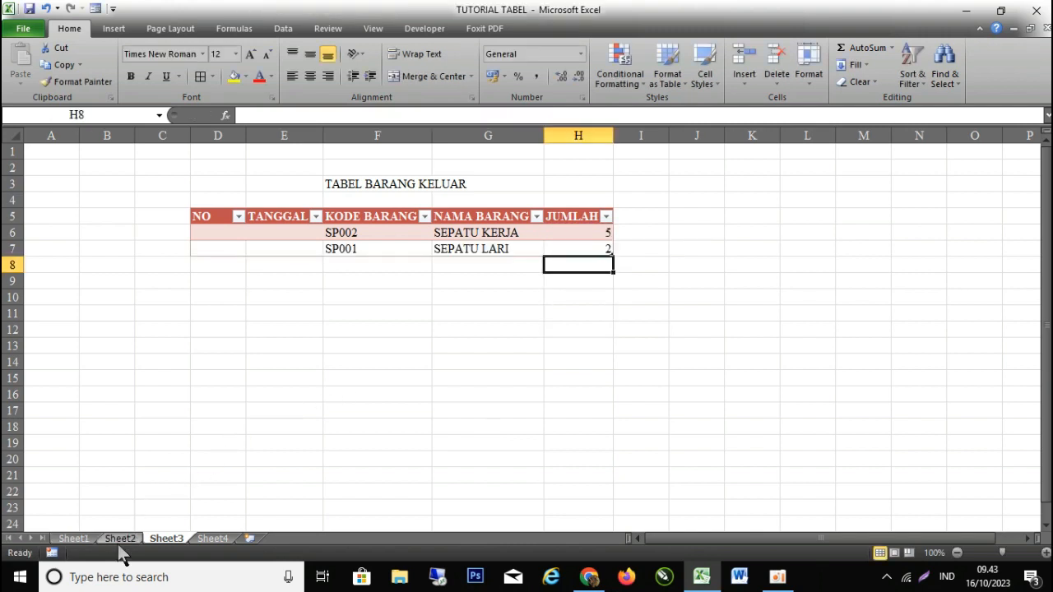
pyautogui.click(83, 540)
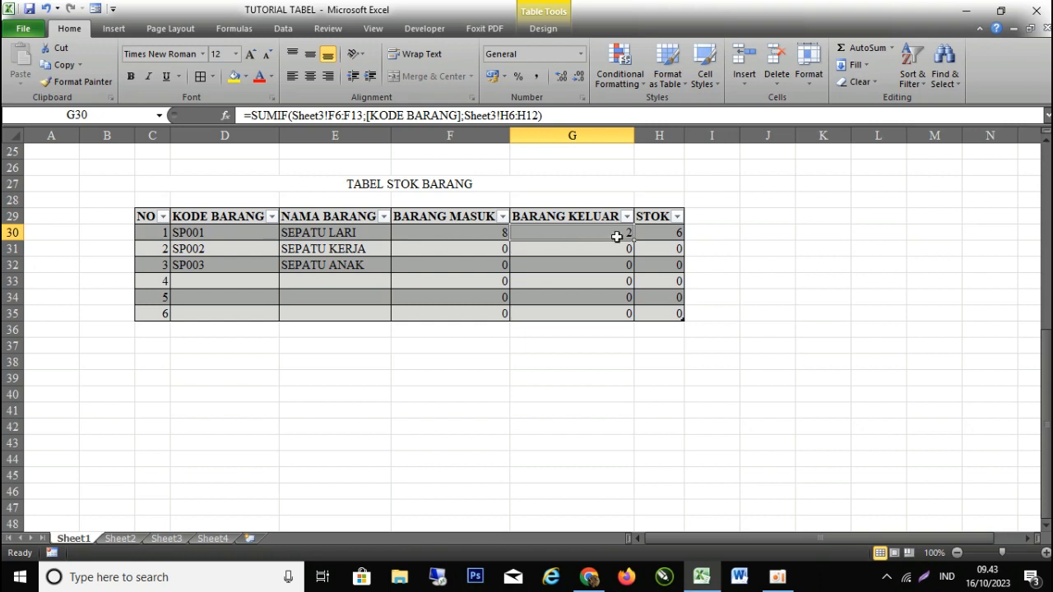
pyautogui.click(676, 232)
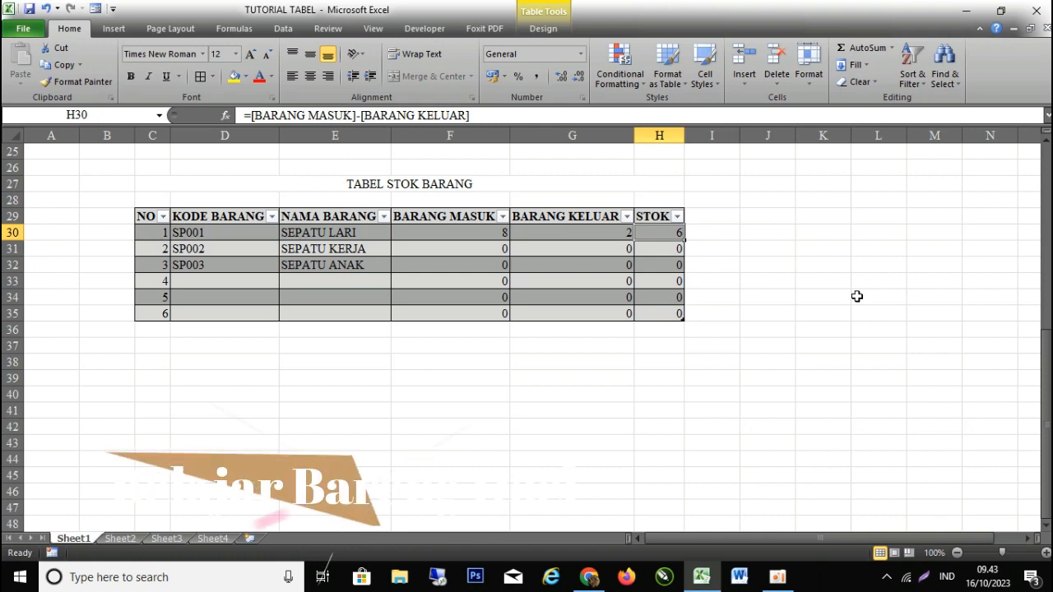